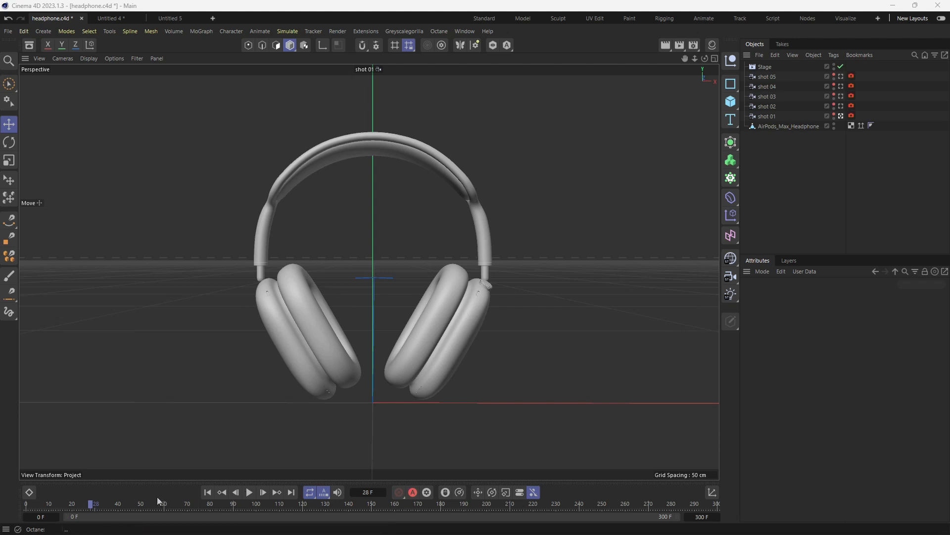
Open the Octane Live Viewer and dock it beside the perspective viewport, adjusting the split between the two.
mouse_move(86, 509)
mouse_down()
mouse_move(29, 507)
mouse_move(176, 508)
mouse_move(75, 516)
mouse_move(53, 506)
mouse_move(127, 505)
mouse_move(68, 508)
mouse_move(81, 507)
mouse_up()
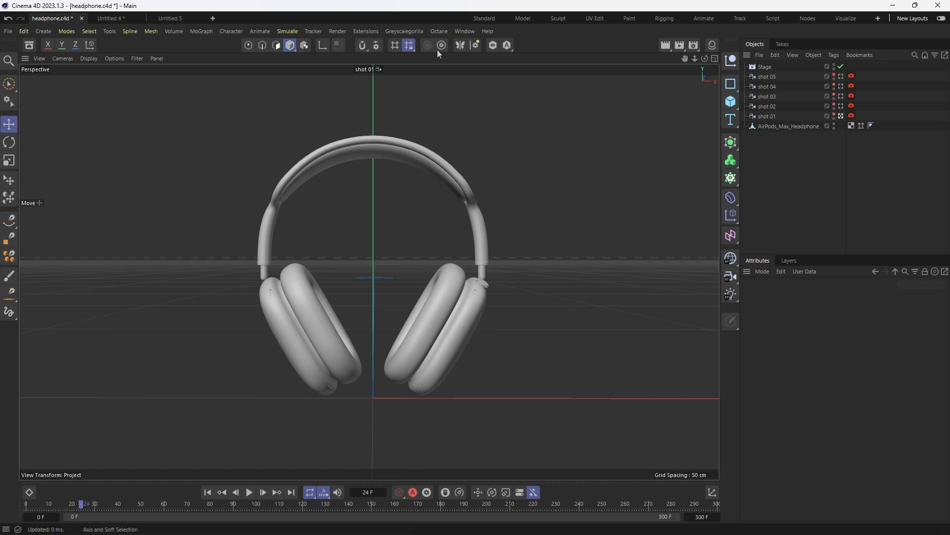
click(438, 33)
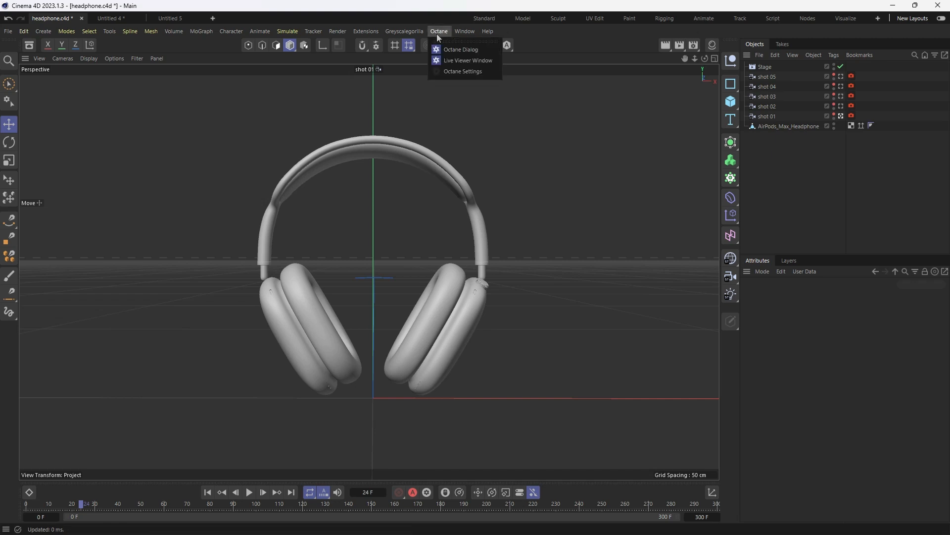
click(451, 63)
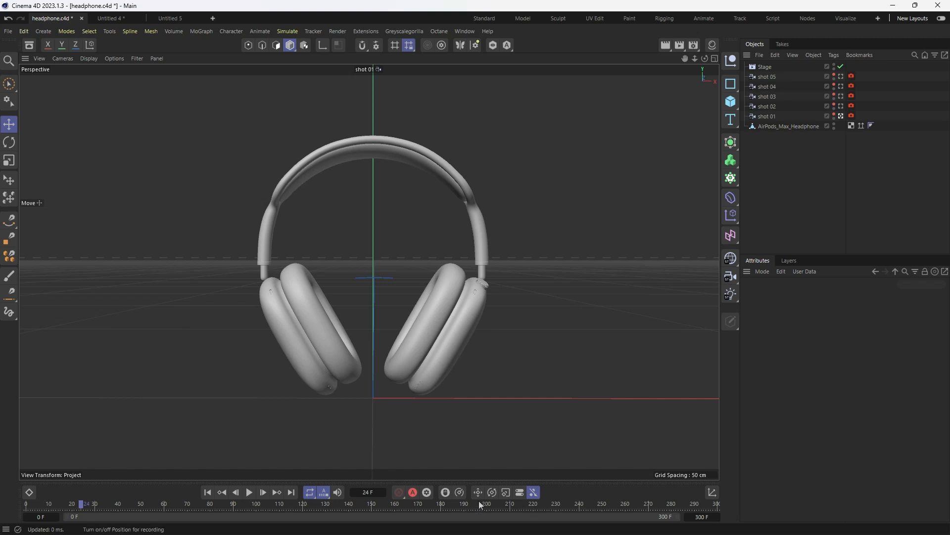
key(super)
mouse_move(597, 528)
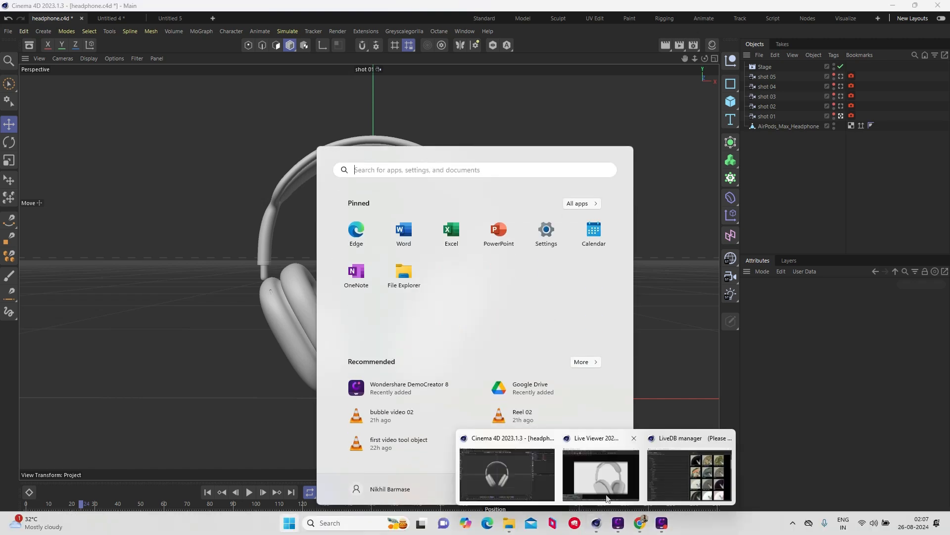
click(601, 476)
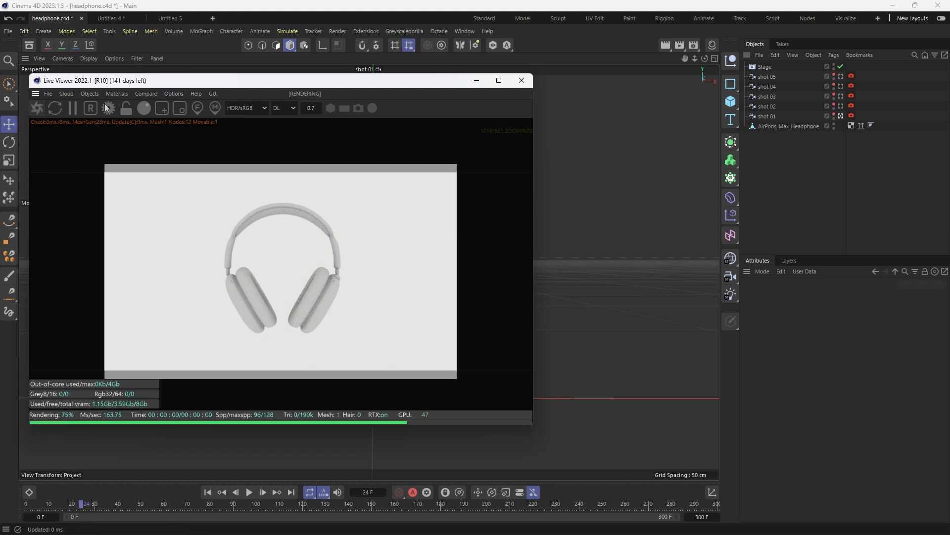
drag(50, 84, 108, 89)
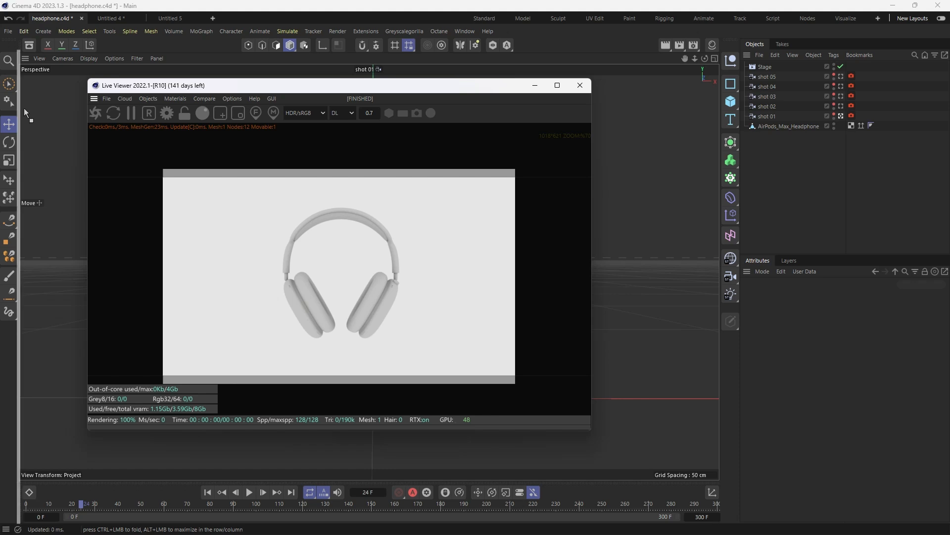
drag(24, 108, 24, 107)
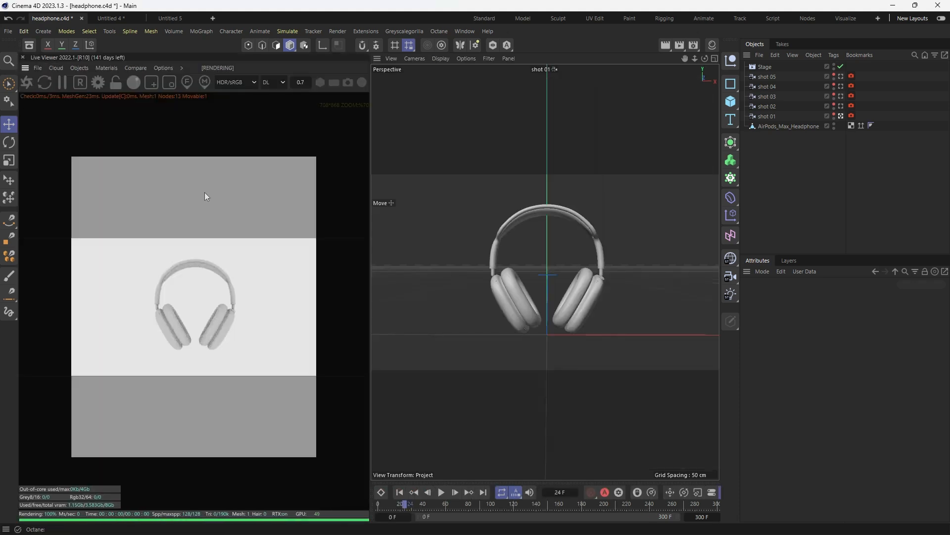
drag(375, 284, 346, 296)
Go to frame 53 and lock the Live Viewer's render resolution.
drag(404, 503, 436, 505)
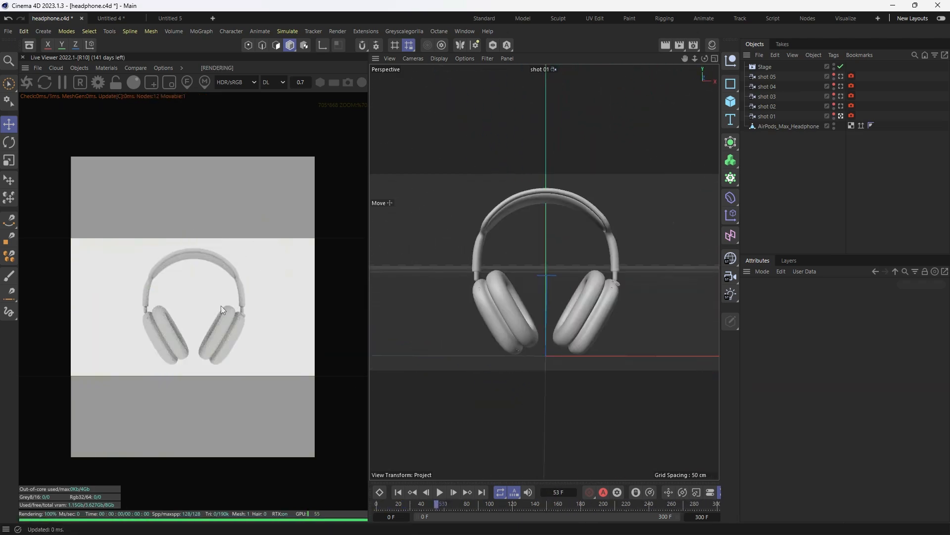
click(115, 85)
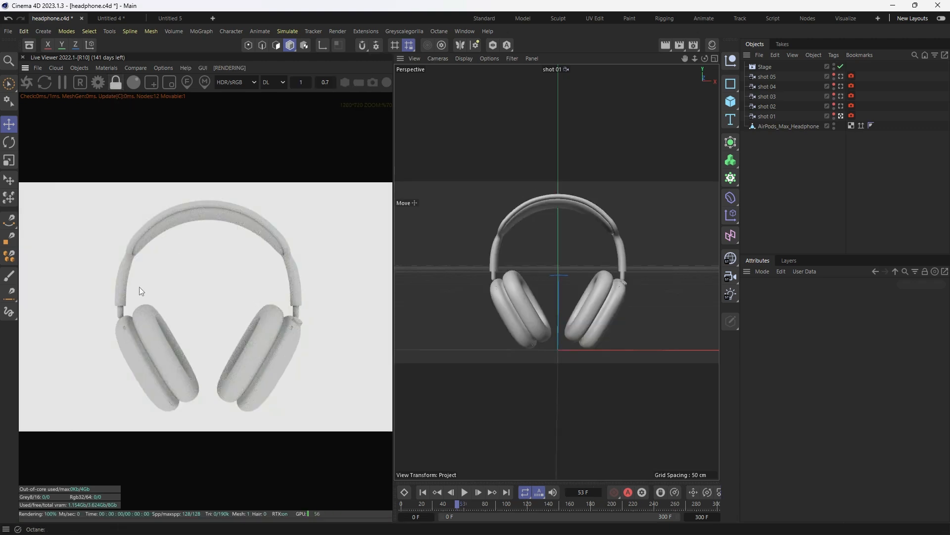
scroll(139, 287, down, 2)
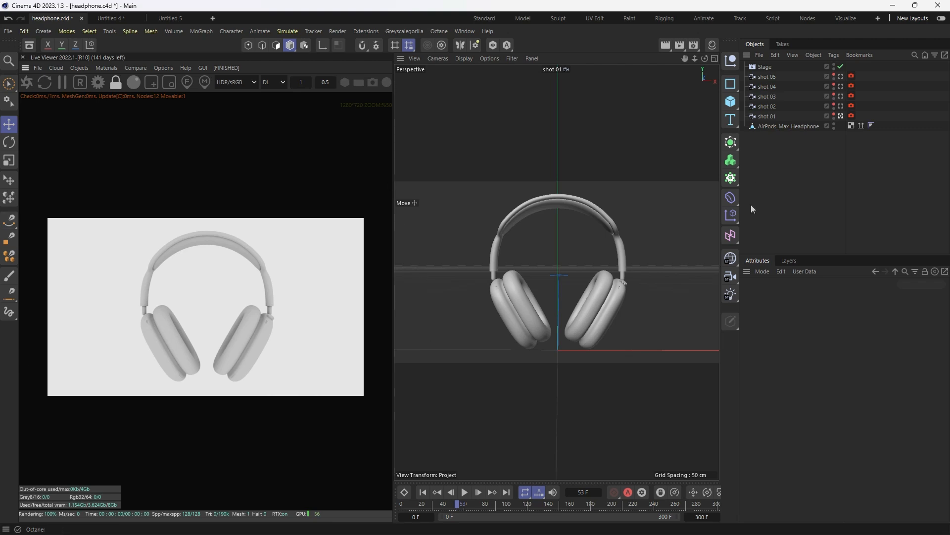
Set the render output size to 1920 x 1080 pixels in the render settings.
click(693, 45)
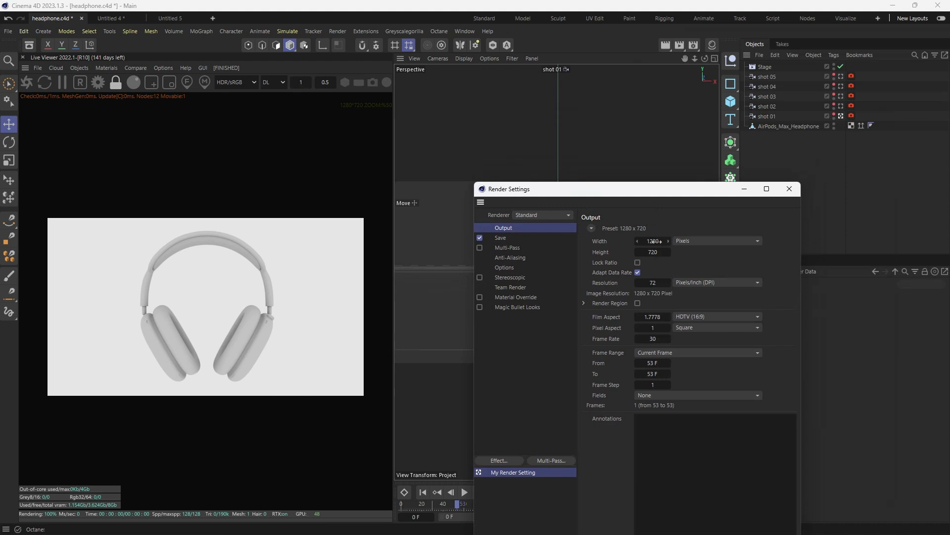
click(655, 241)
text(1920)
click(663, 253)
text(1080)
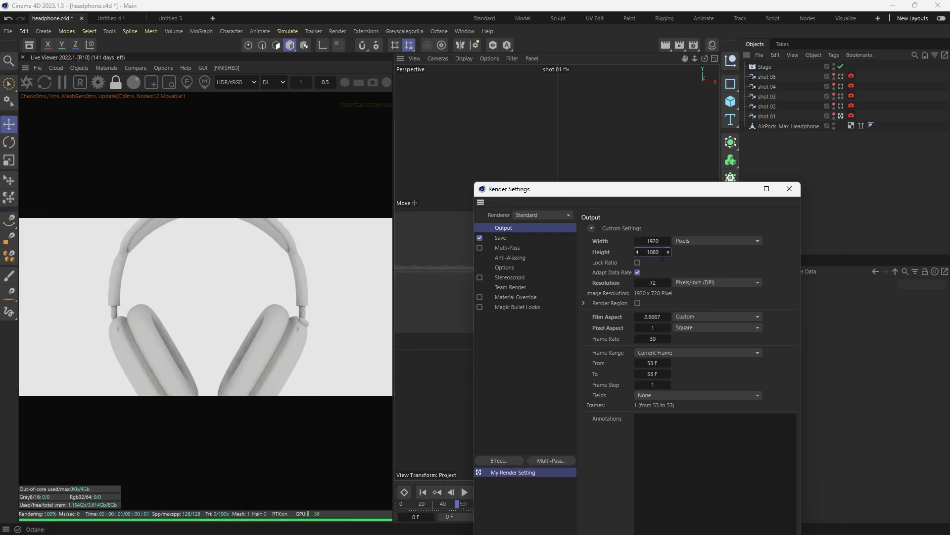
key(Return)
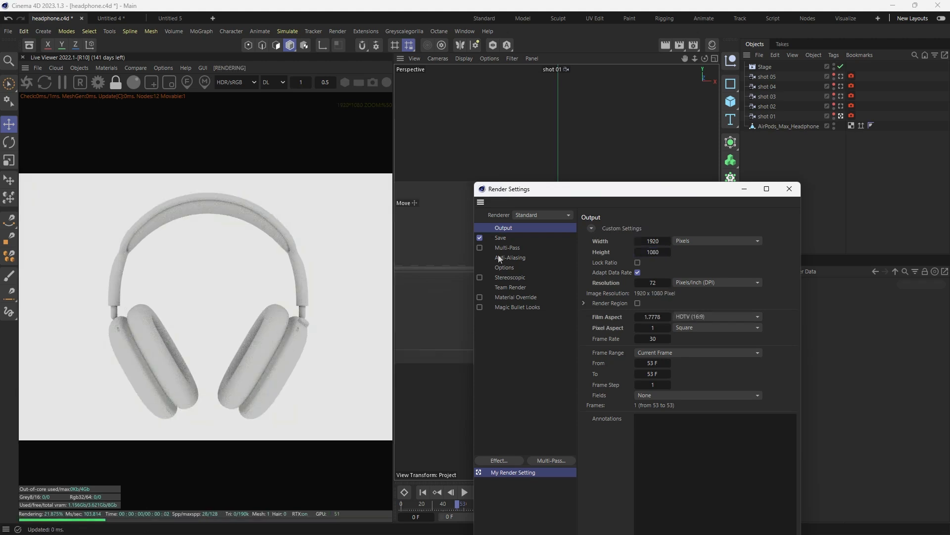
click(789, 189)
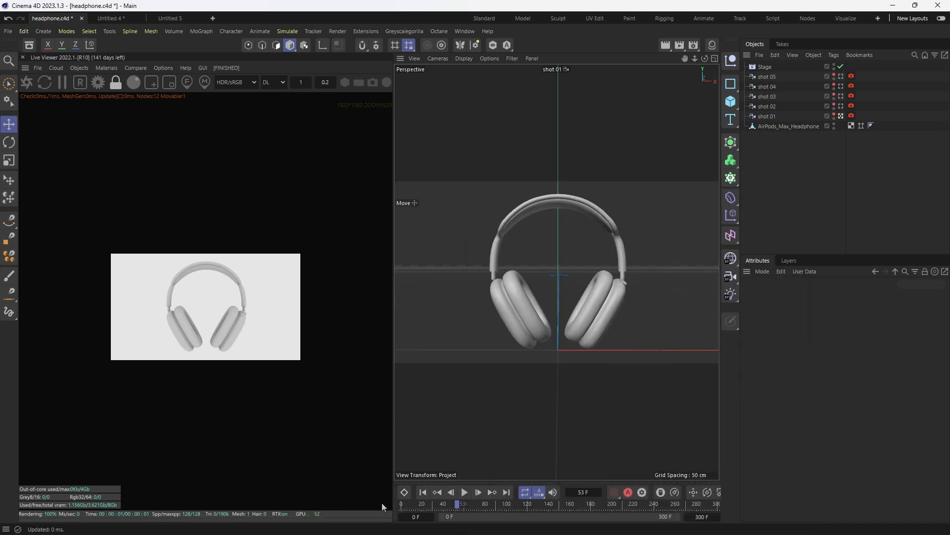
Go to frame 41 and switch the Live Viewer's render kernel to path tracing (PT).
drag(411, 504, 445, 500)
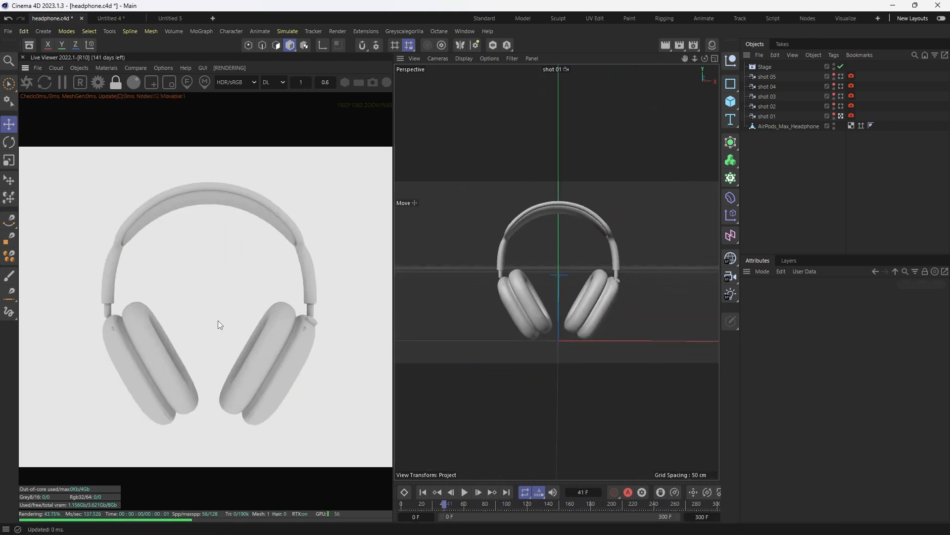
scroll(219, 320, down, 2)
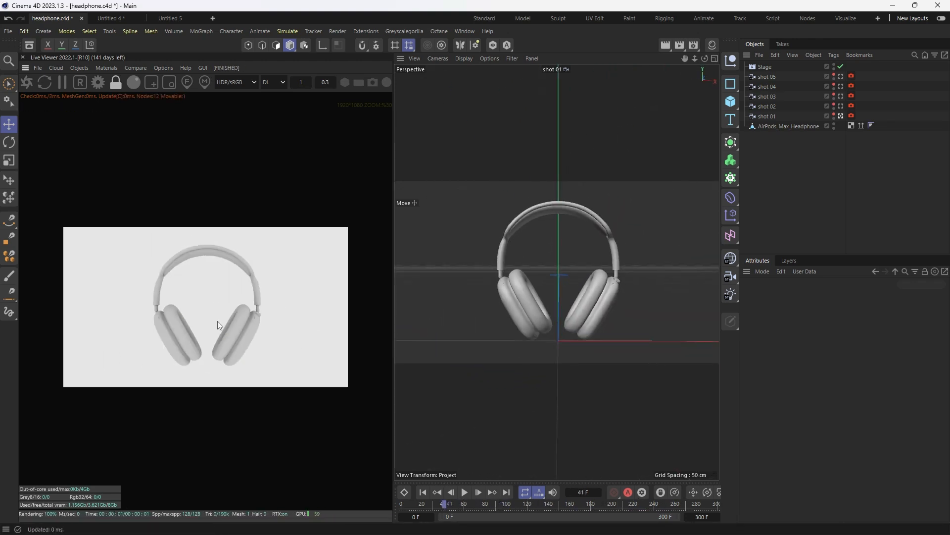
click(272, 83)
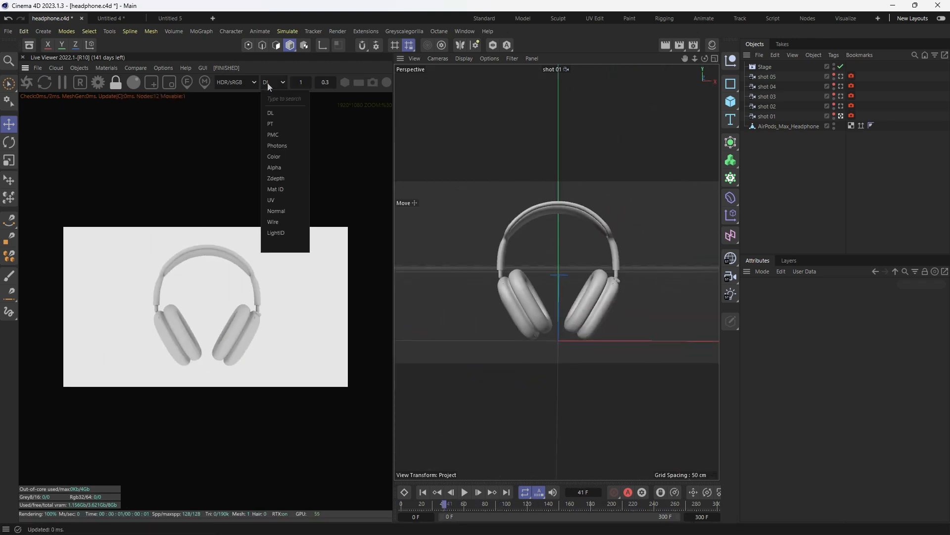
click(271, 123)
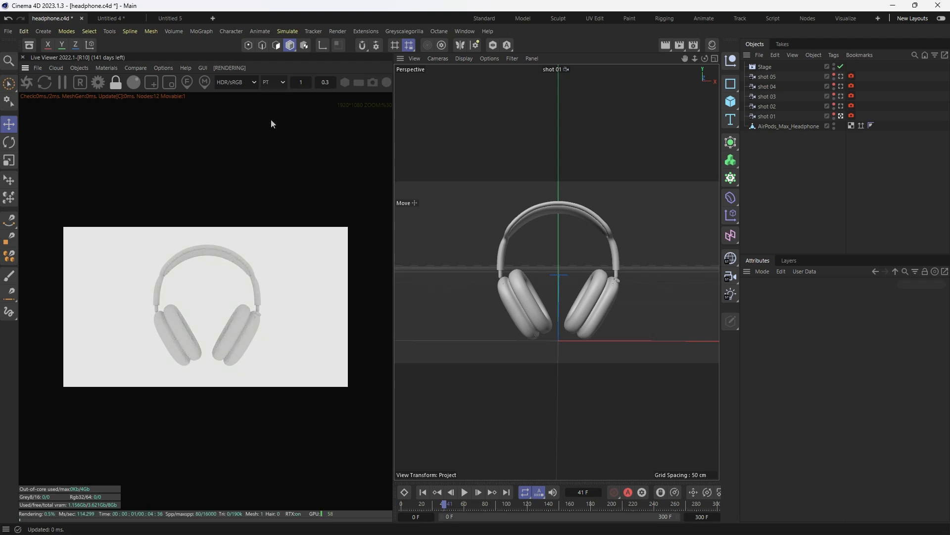
In the Octane path tracing kernel settings, set Max. samples to 500 and GI clamp to 10.
click(96, 83)
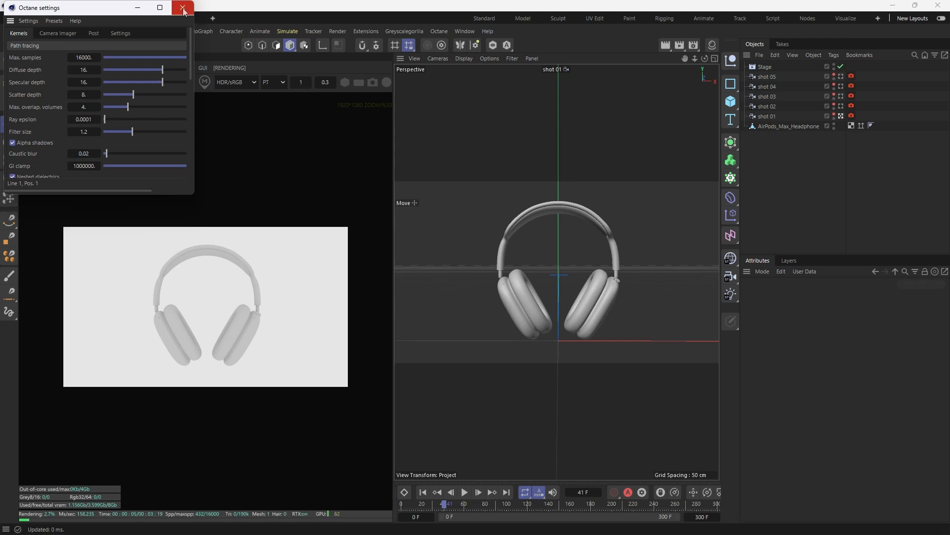
click(182, 8)
click(100, 78)
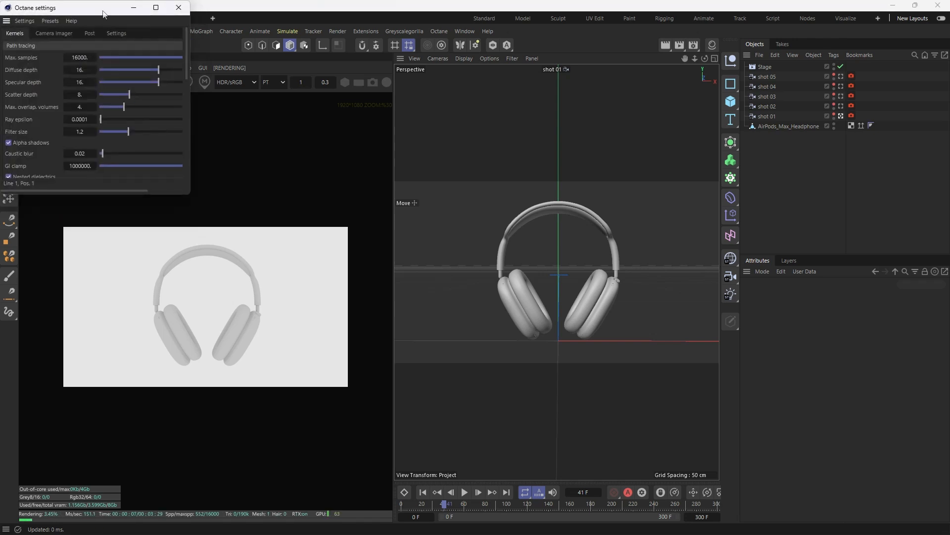
drag(103, 14, 275, 136)
click(257, 181)
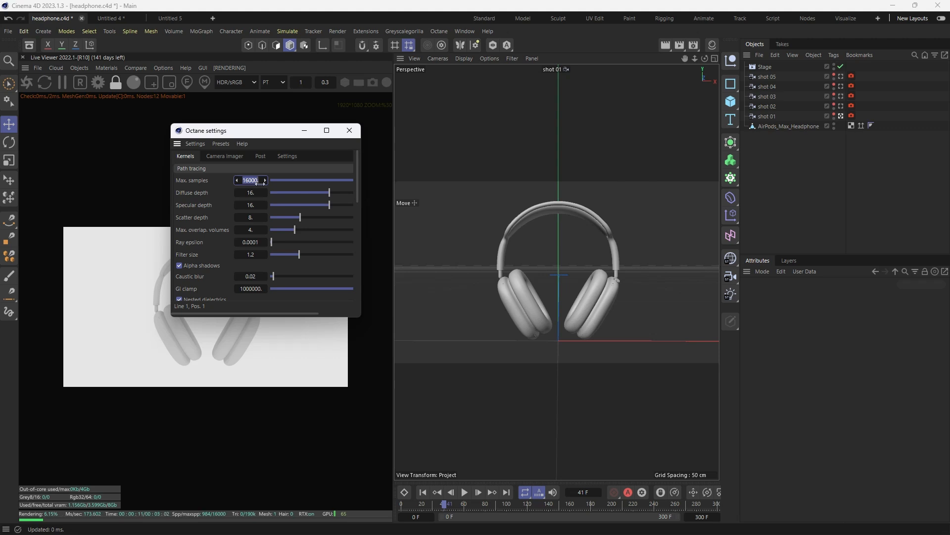
text(5)
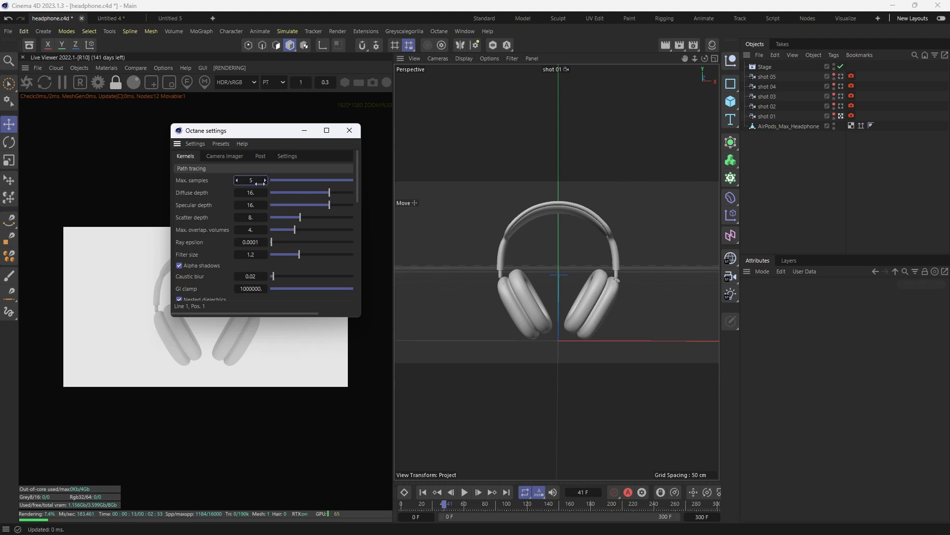
text(00)
key(Return)
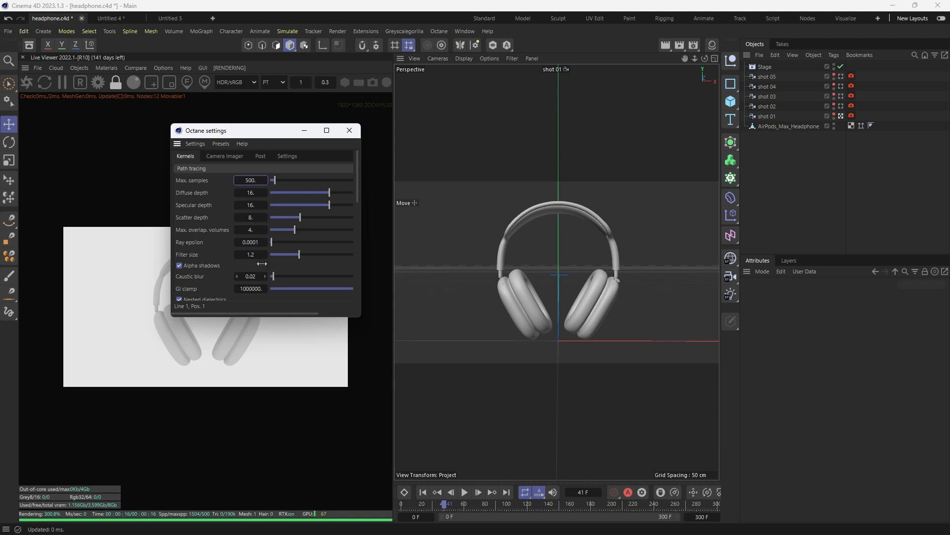
click(261, 293)
text(10)
key(Return)
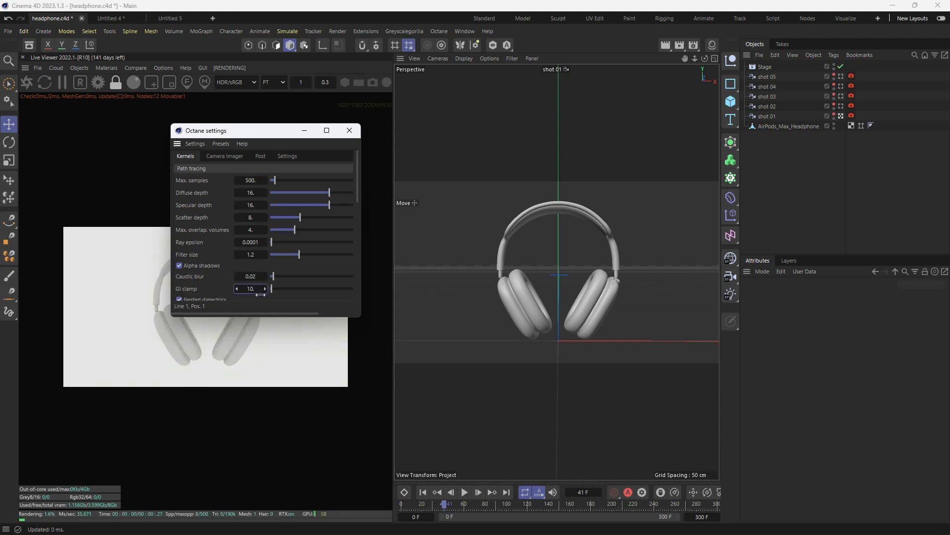
click(350, 130)
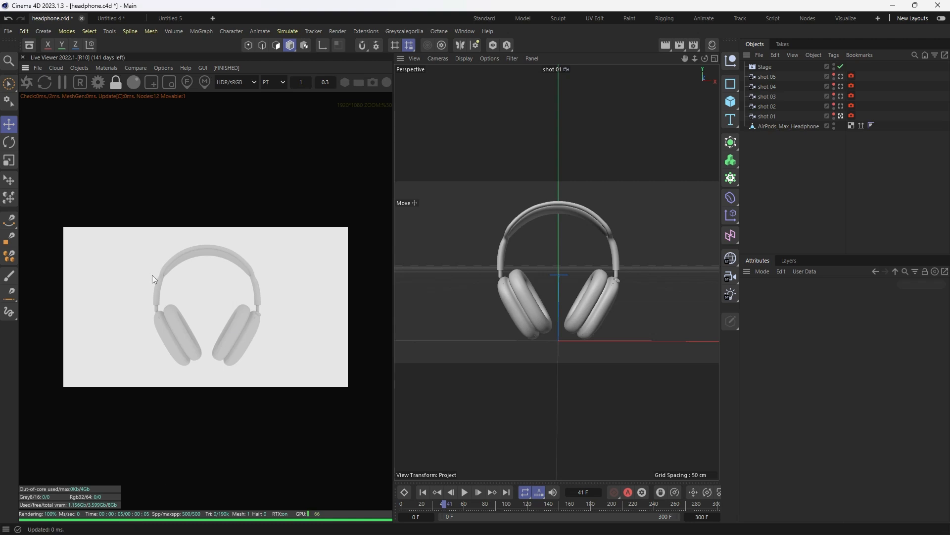
Go to frame 42 and add an Octane HDRI environment to the scene.
drag(419, 505, 445, 516)
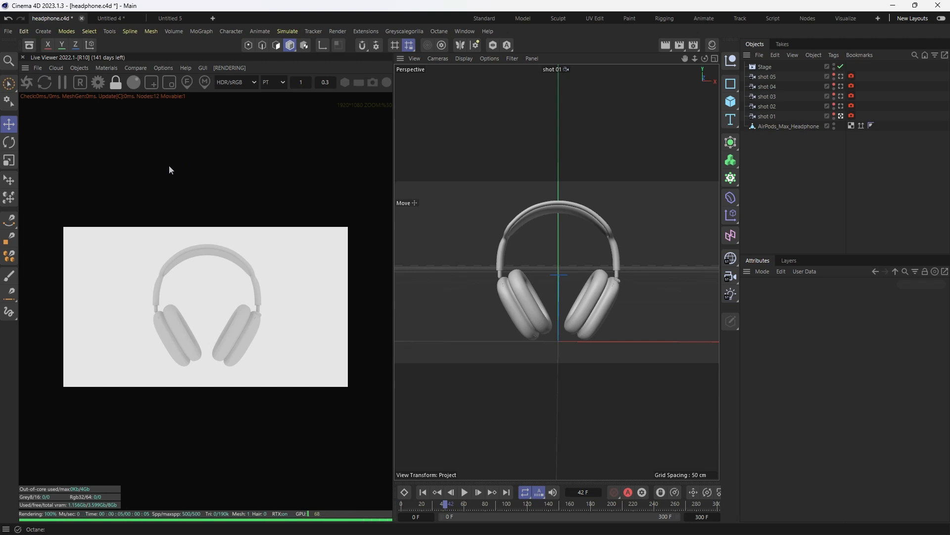
click(78, 68)
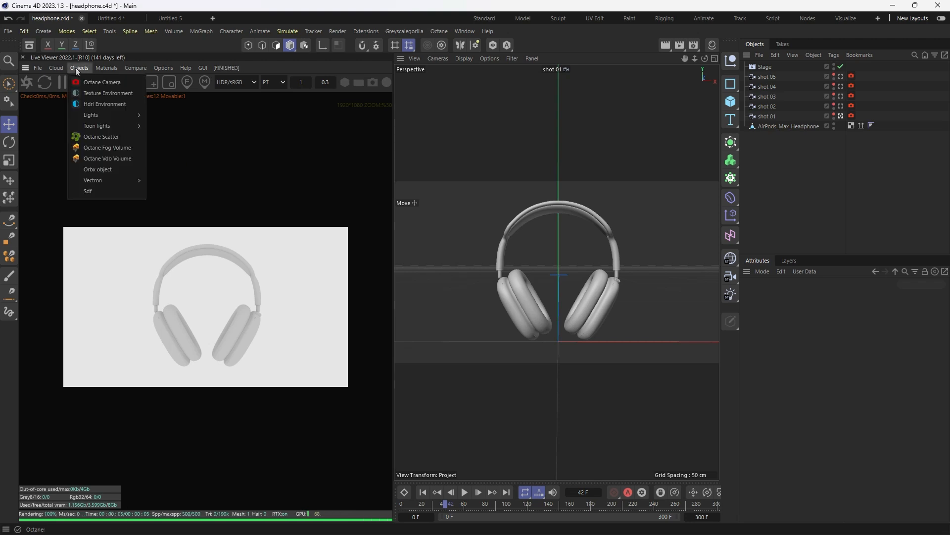
click(98, 104)
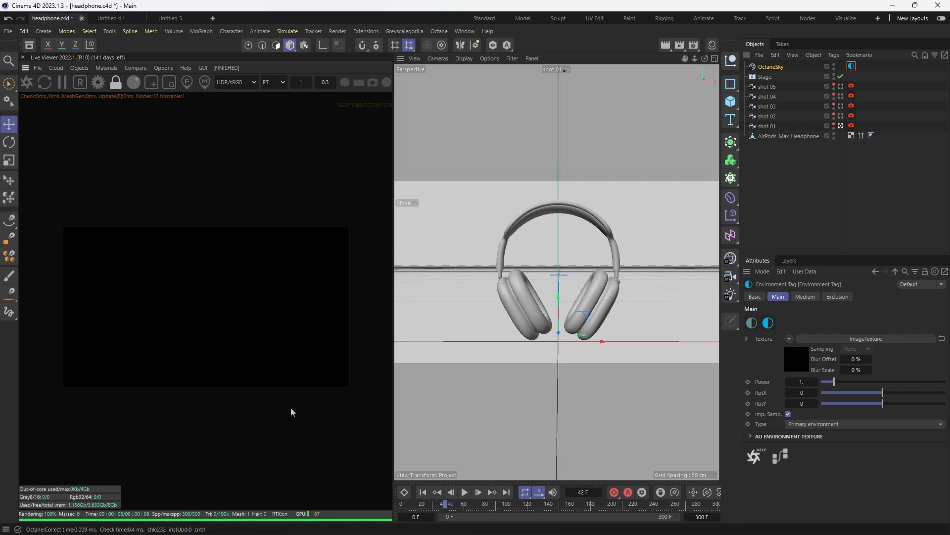
Switch to Chrome and search the web for "hdri haven".
key(super)
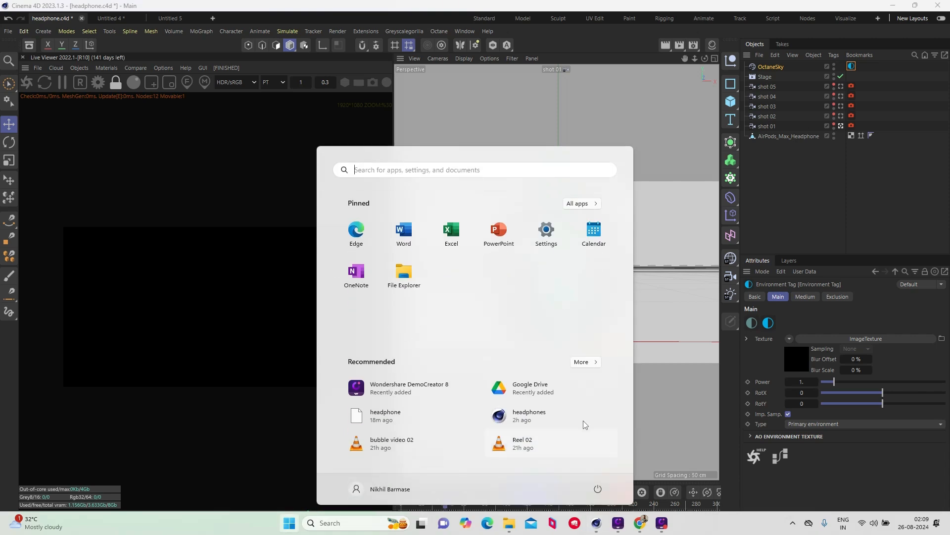
click(640, 530)
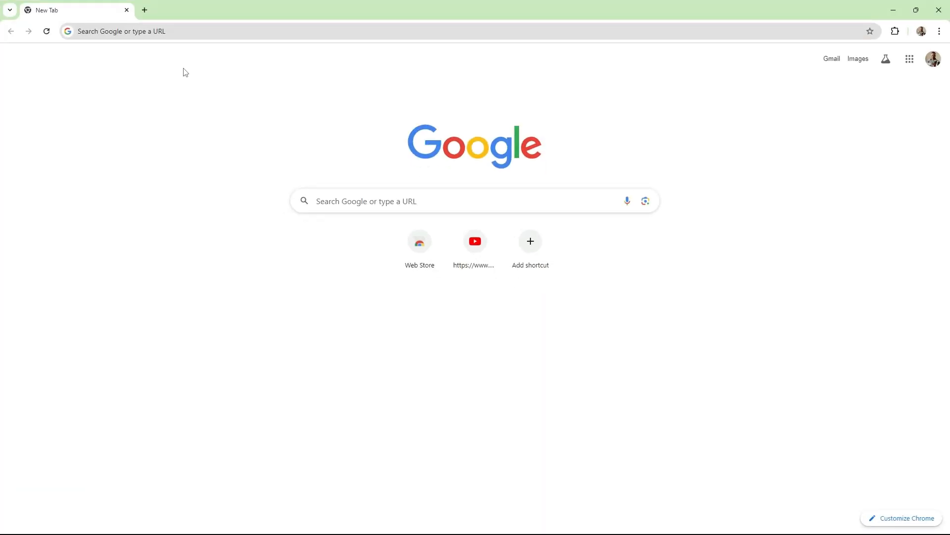
click(166, 33)
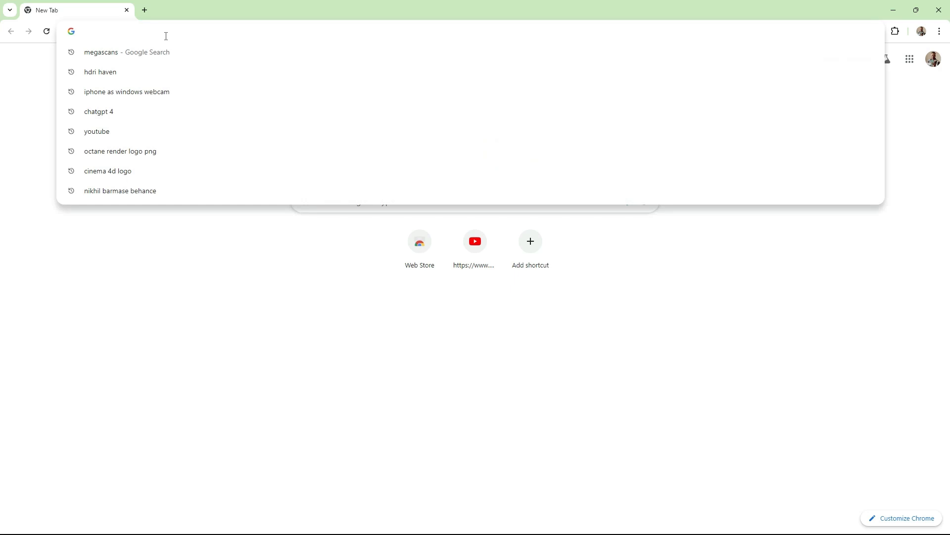
text(hdri haven)
key(Return)
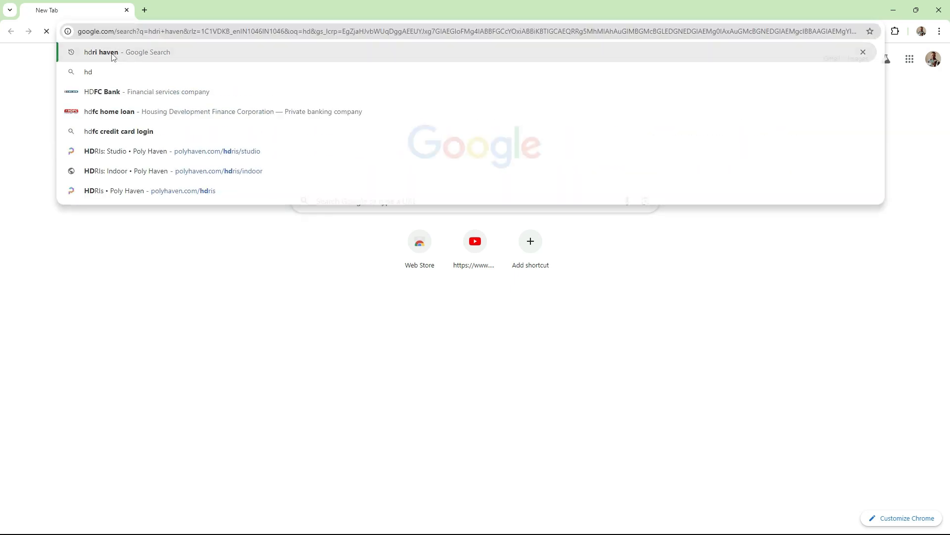
Open Poly Haven's HDRI library, filter it to the Studio category and open the Brown Photostudio 02 asset page.
click(153, 152)
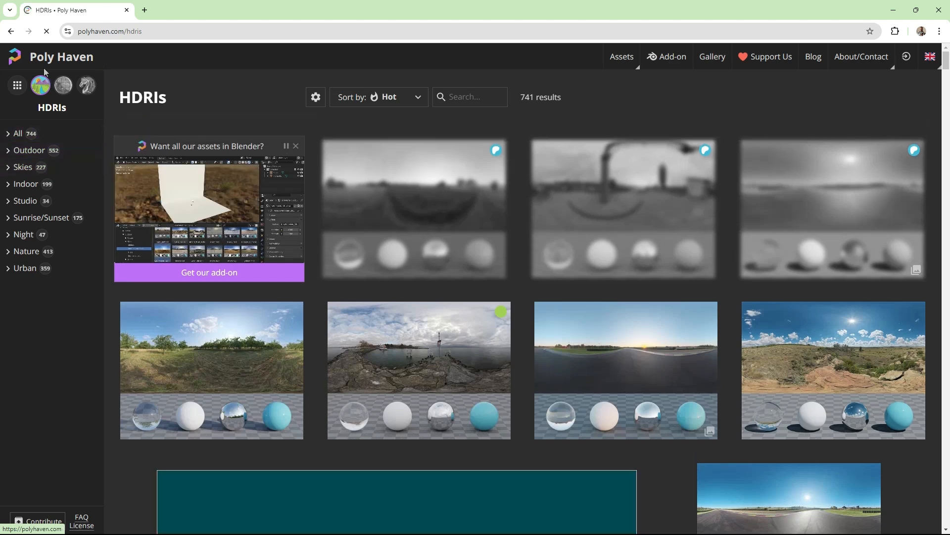
click(19, 202)
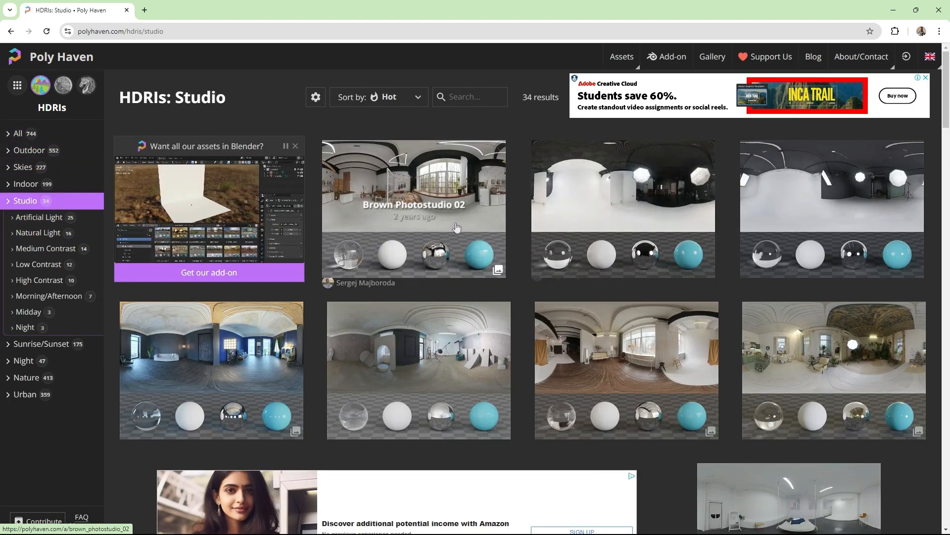
click(392, 204)
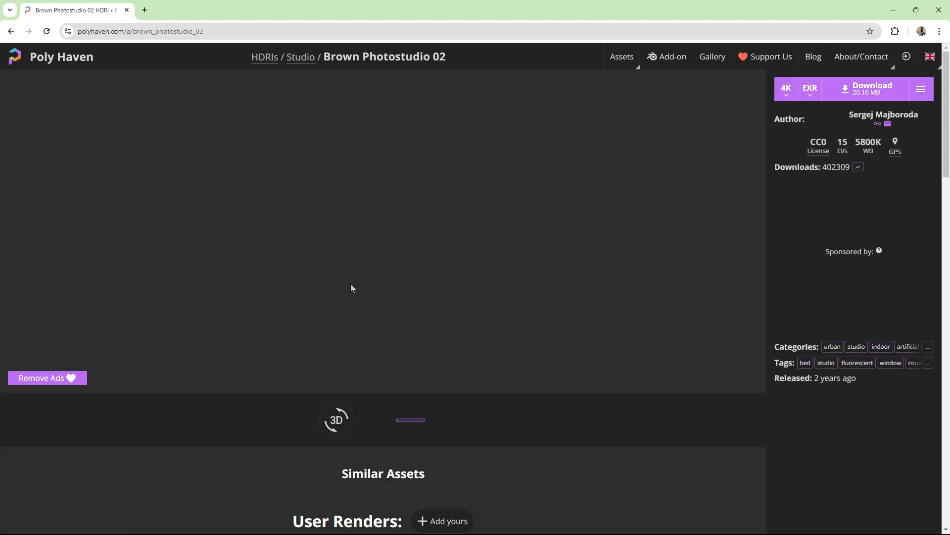
Download Brown Photostudio 02 as a 4K EXR, switch to Cinema 4D and load brown_photostudio_02_4k as the OctaneSky's image texture.
click(868, 91)
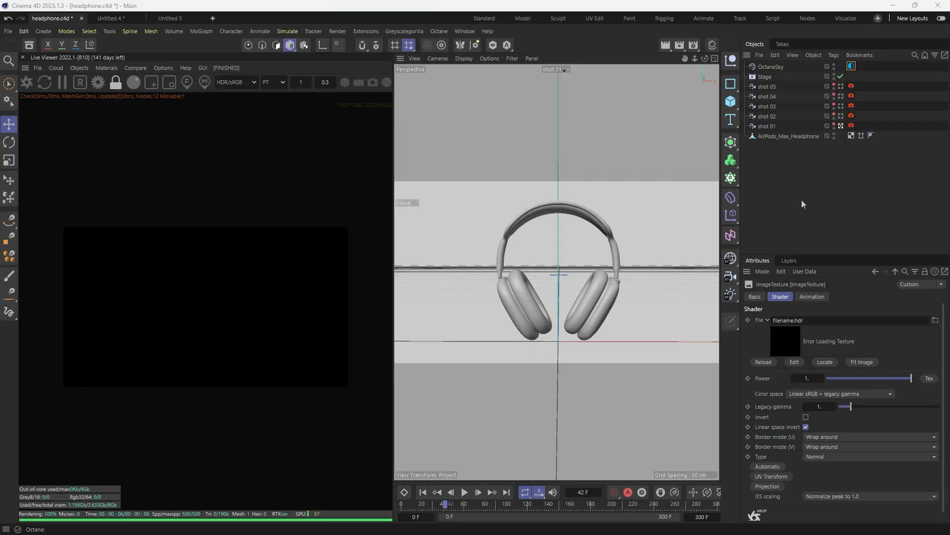
click(852, 67)
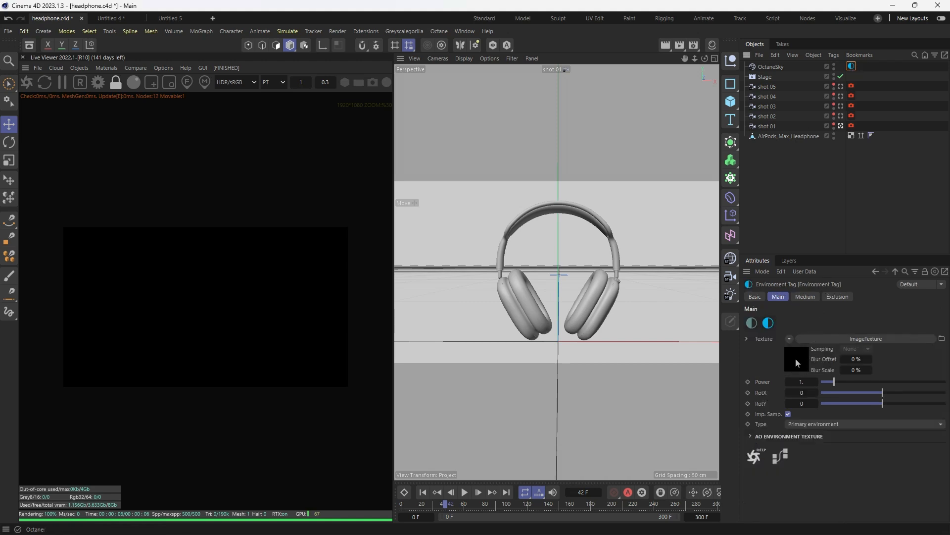
click(795, 358)
click(934, 320)
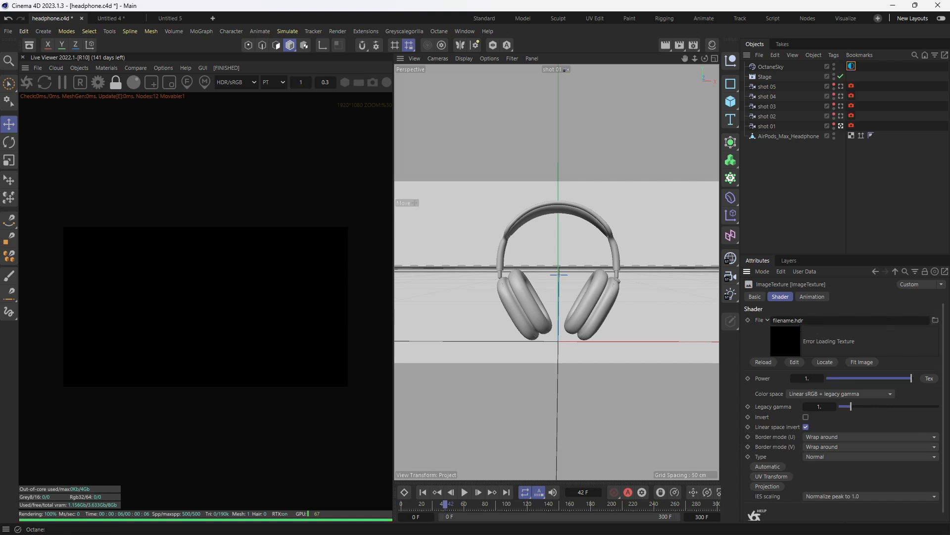
click(935, 321)
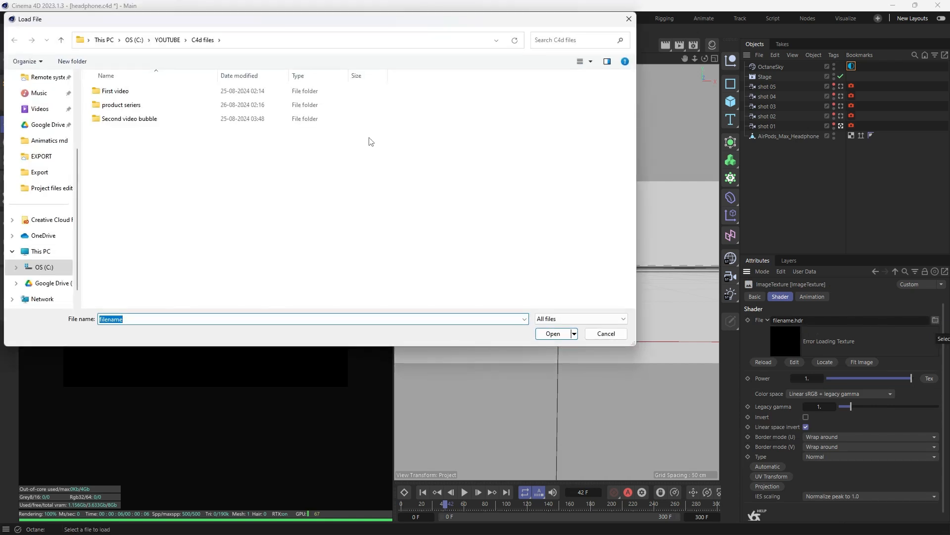
click(139, 106)
double_click(139, 106)
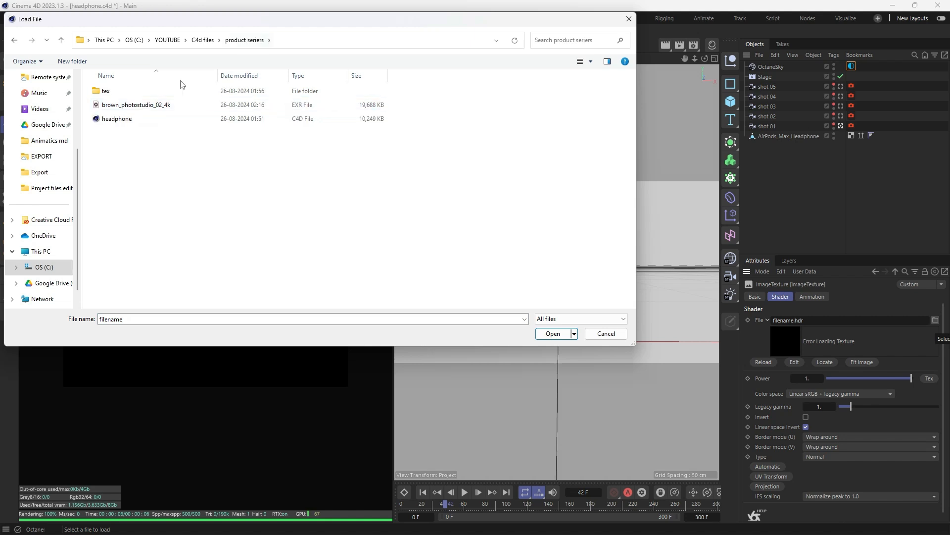
drag(228, 24, 380, 43)
click(286, 123)
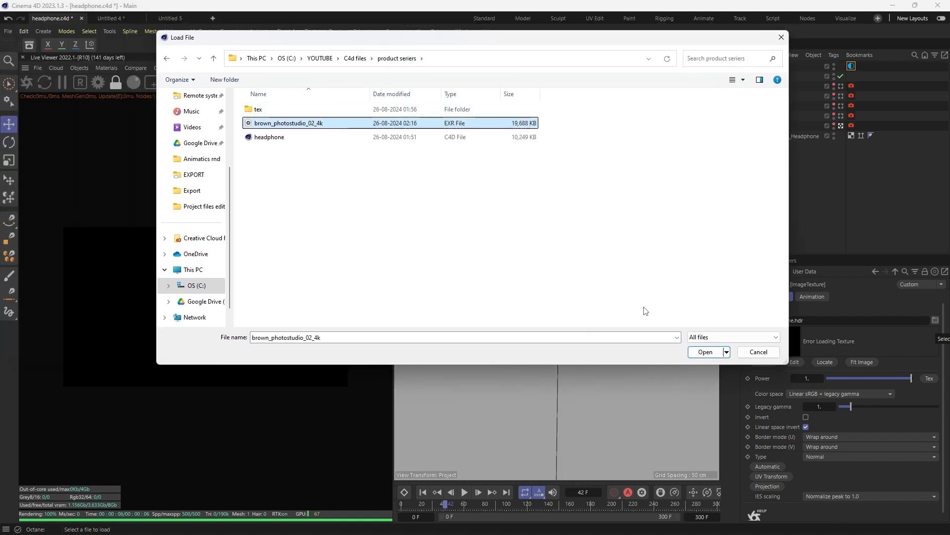
click(705, 352)
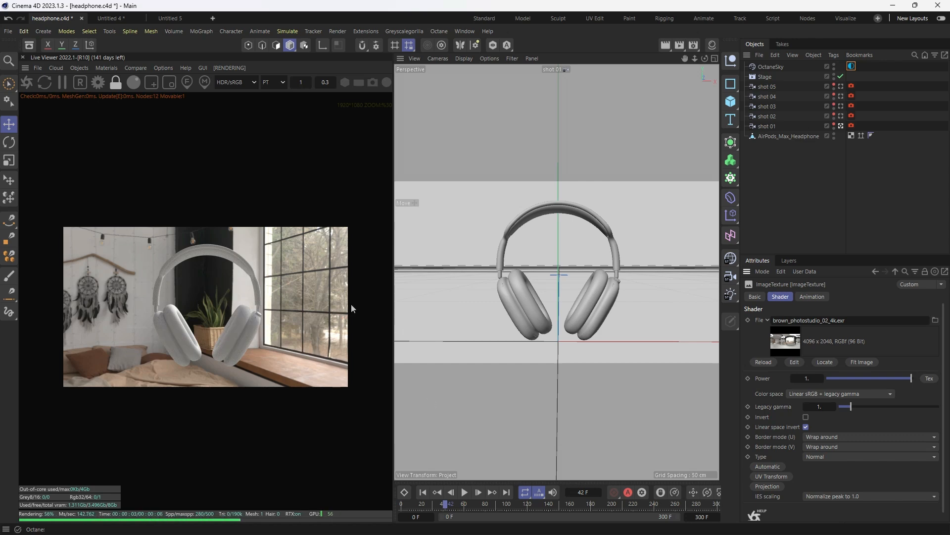
Try rotating the HDRI in the OctaneSky's environment tag, and reset RotX and RotY to 0.
click(851, 66)
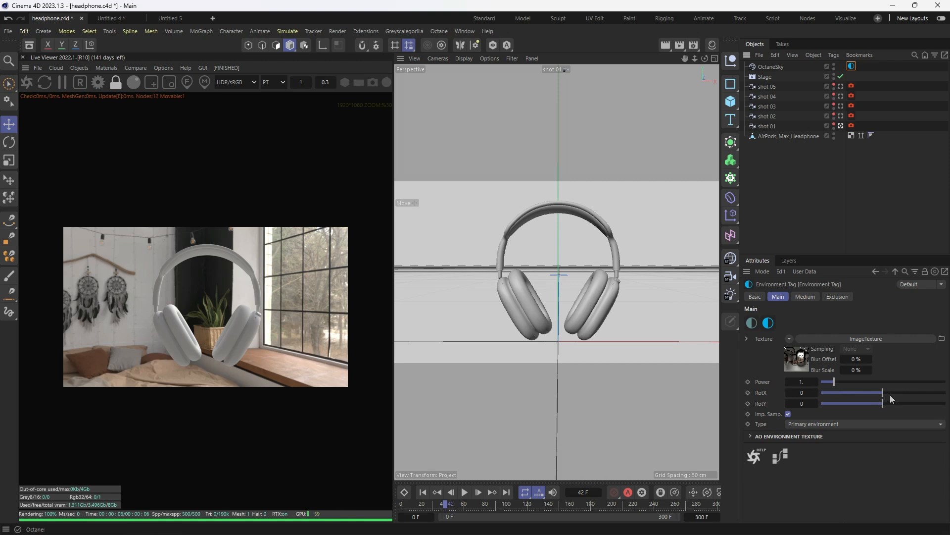
click(852, 66)
mouse_move(876, 394)
mouse_down()
mouse_move(853, 394)
mouse_move(871, 393)
mouse_move(850, 405)
mouse_move(880, 406)
mouse_move(861, 405)
mouse_move(880, 405)
mouse_move(869, 404)
mouse_up()
double_click(811, 394)
text(0)
double_click(810, 403)
text(0)
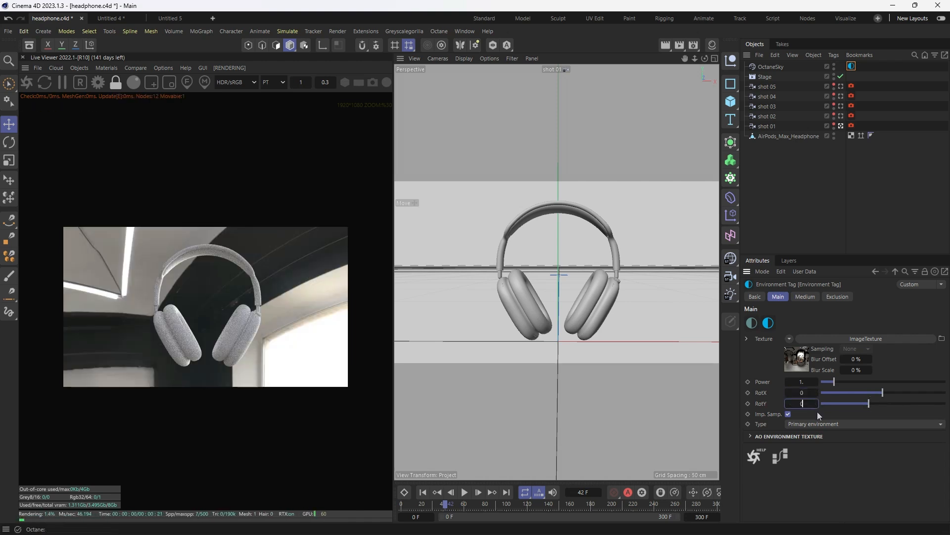
key(Return)
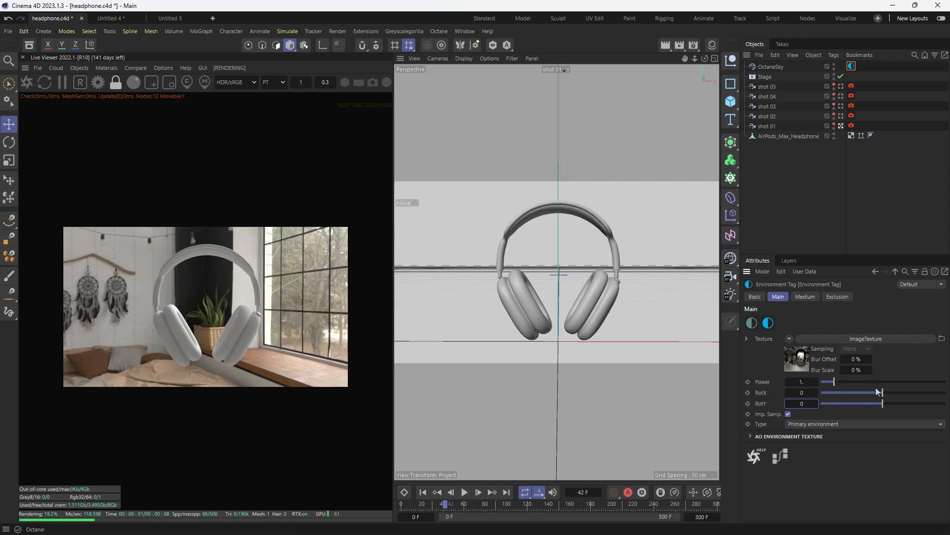
Rotate the HDRI environment to a RotX of about -0.18 and inspect the lighting on the headphones in the render.
click(875, 392)
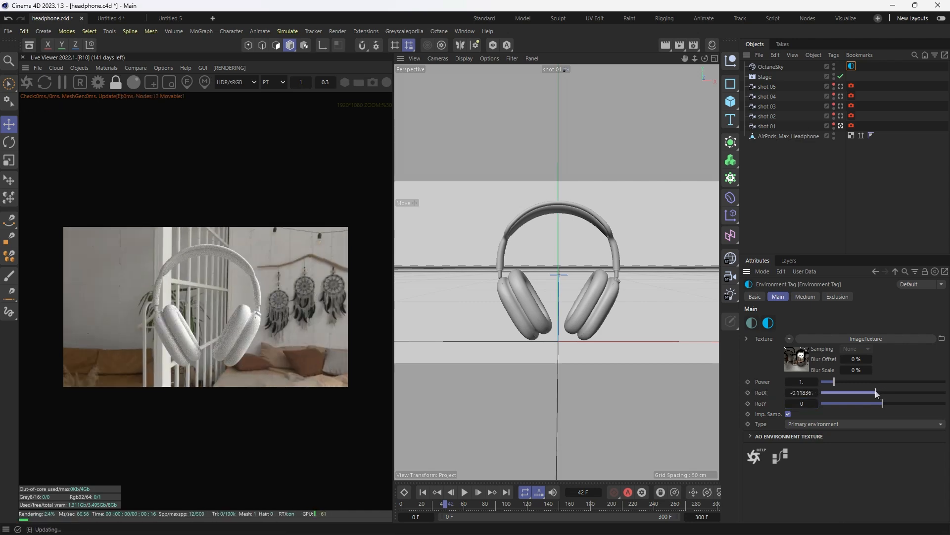
click(872, 393)
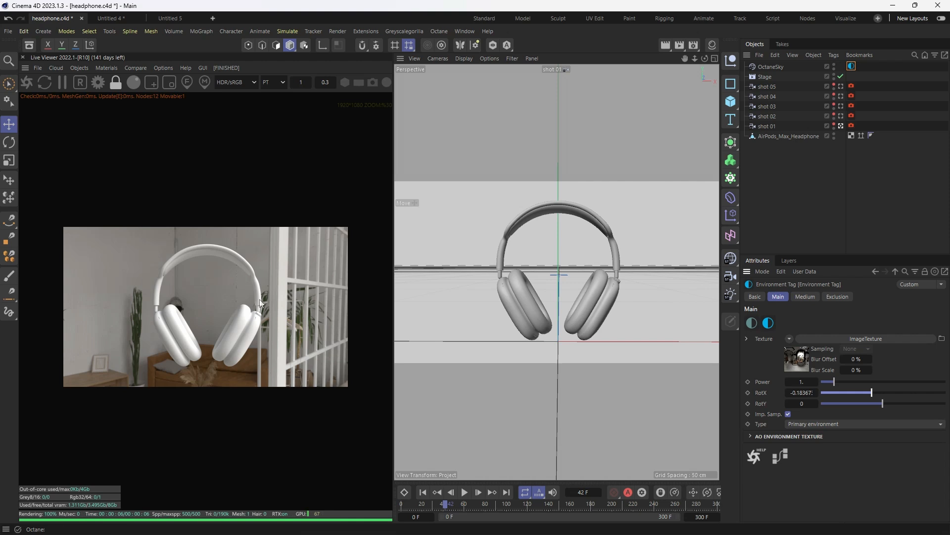
scroll(261, 302, up, 5)
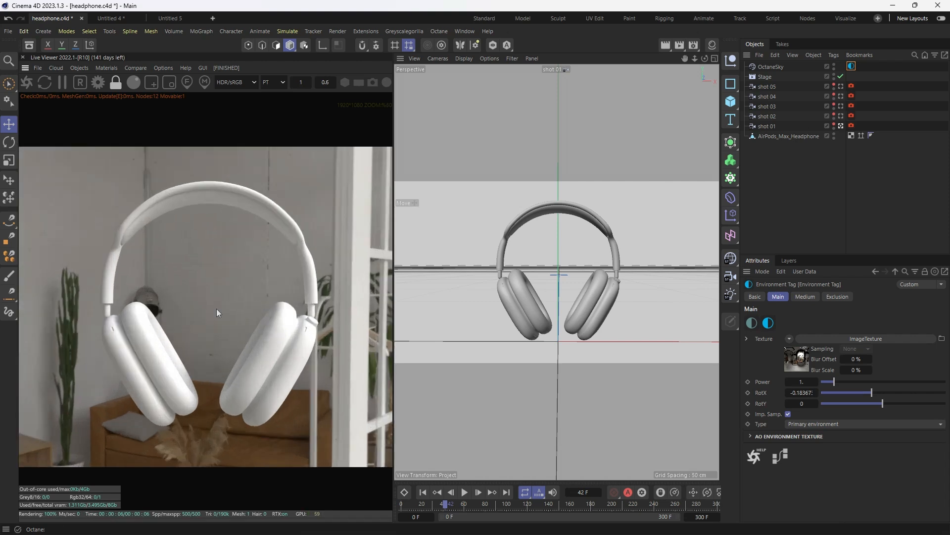
scroll(215, 308, down, 3)
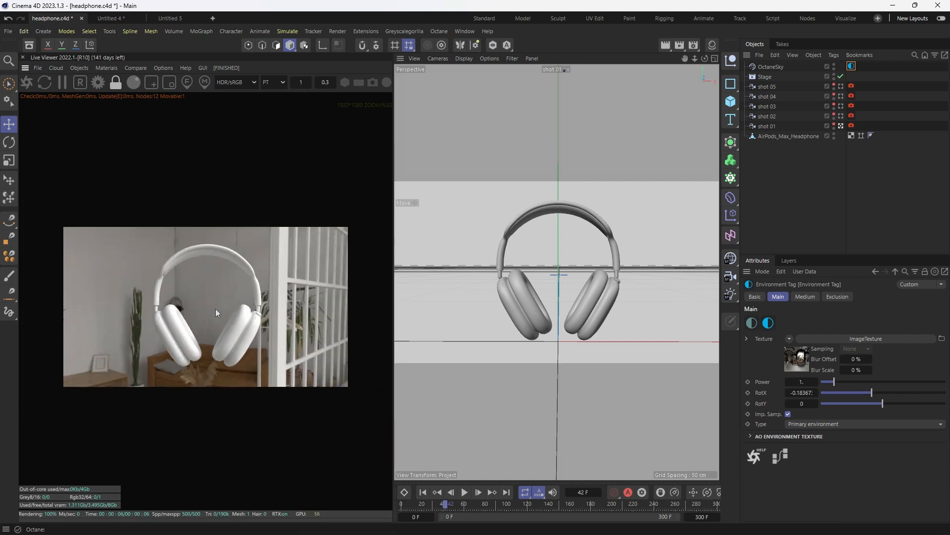
Add a second Octane HDRI environment and set its type to Visible environment.
click(79, 68)
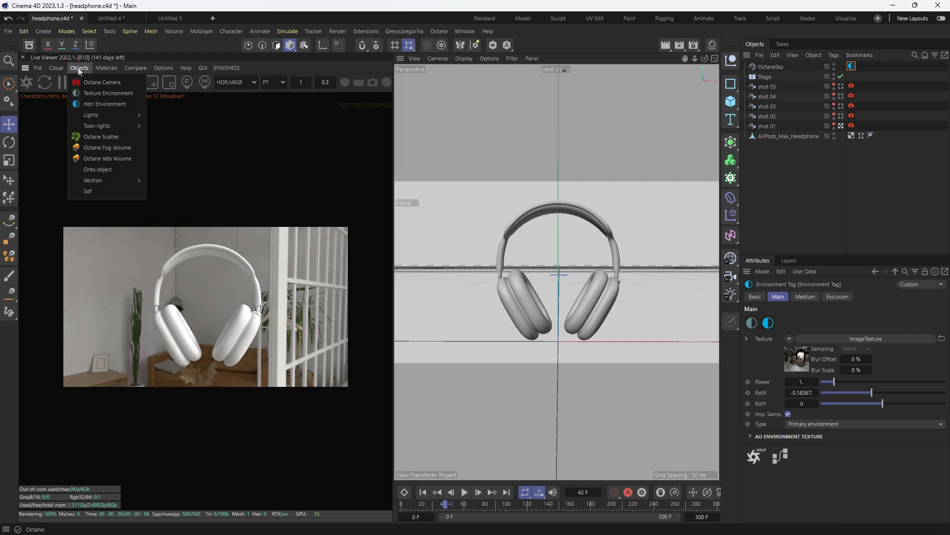
click(86, 105)
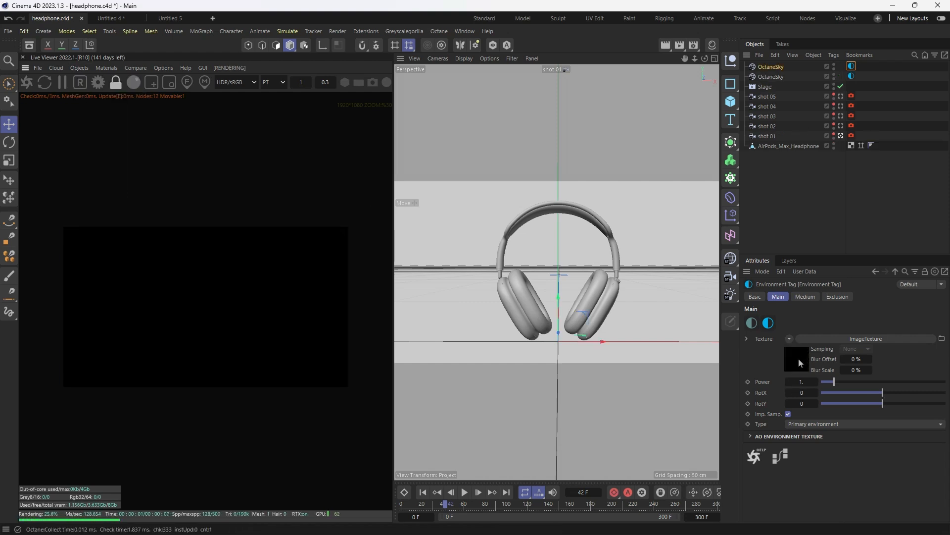
click(798, 425)
click(814, 447)
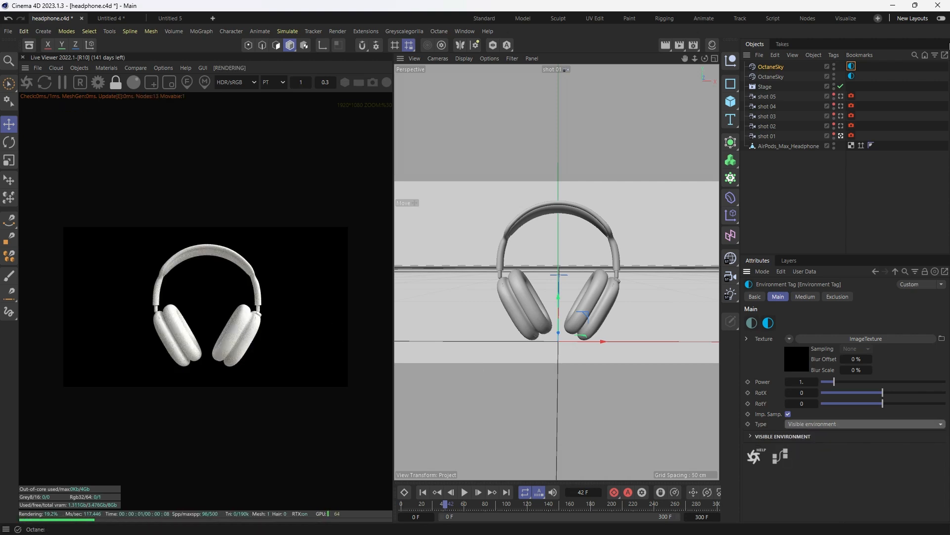
Raise the power of the primary HDRI environment to about 1.06.
click(786, 76)
click(851, 76)
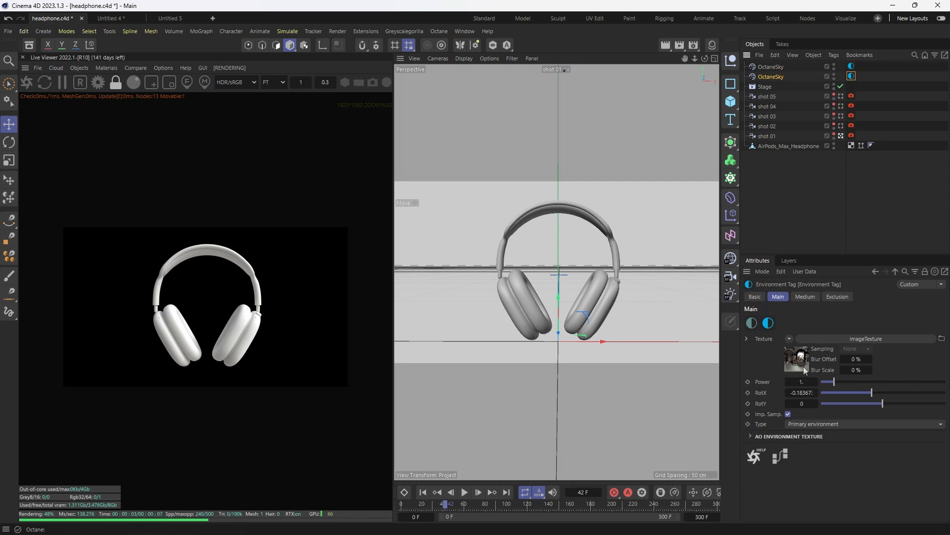
mouse_move(834, 386)
mouse_down()
mouse_move(891, 385)
mouse_move(835, 387)
mouse_up()
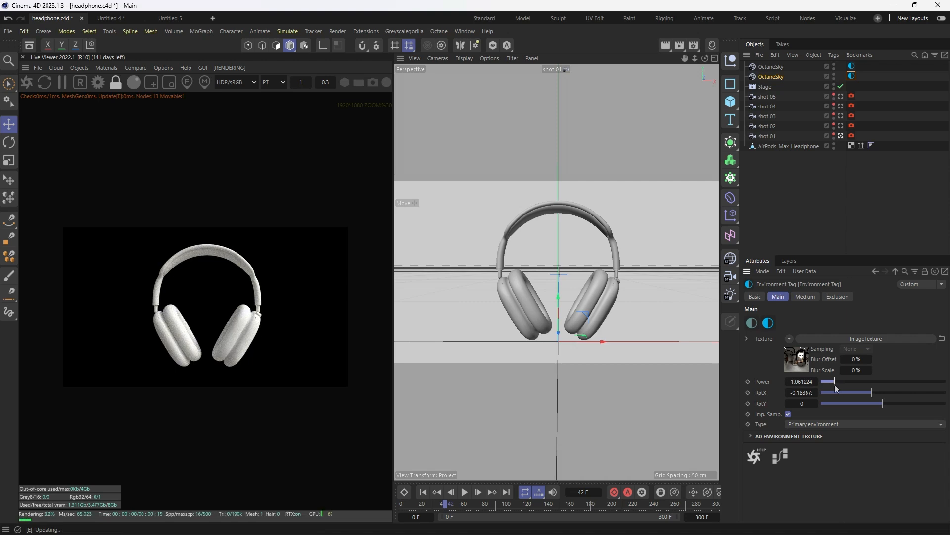
Give the visible environment a Gradient texture, move its black knot about a third along the ramp, and inspect the rendered backdrop.
click(780, 67)
click(851, 67)
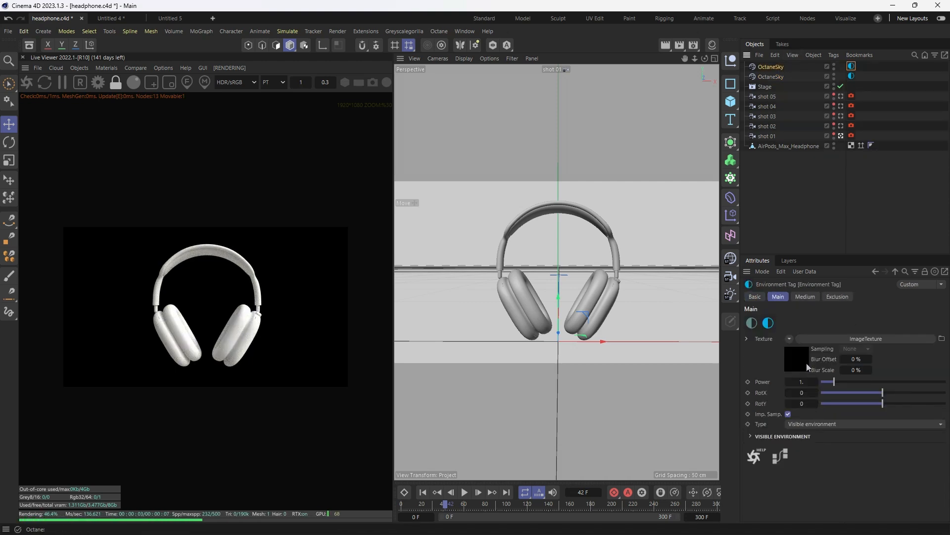
click(789, 338)
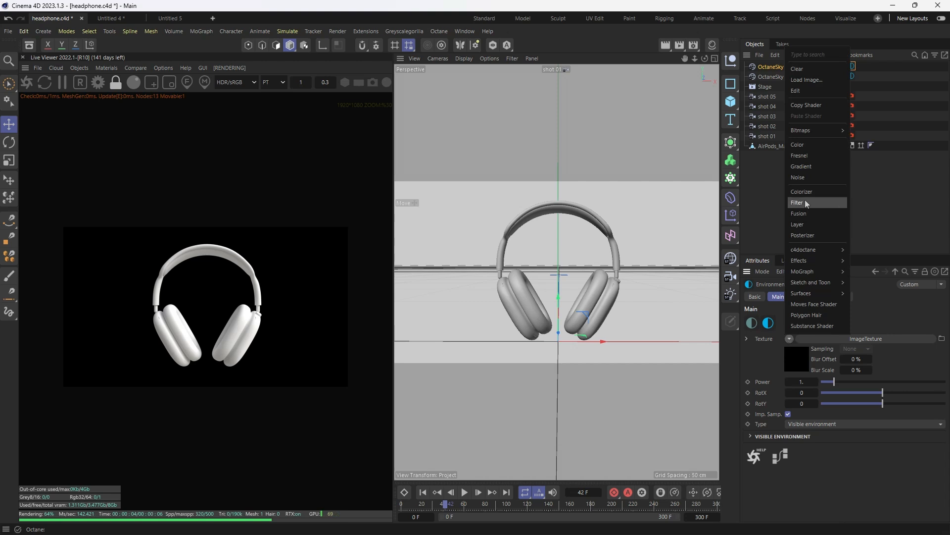
click(802, 167)
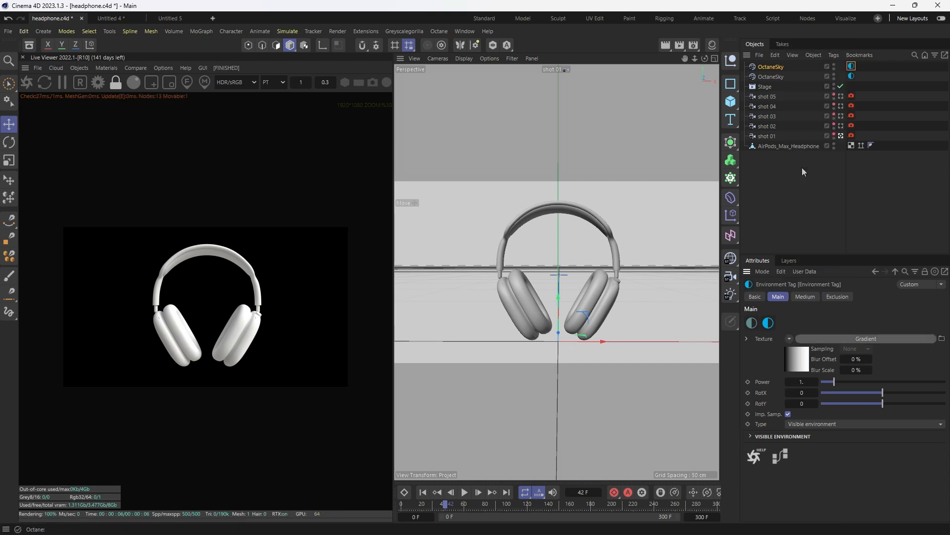
click(797, 364)
drag(791, 399, 847, 405)
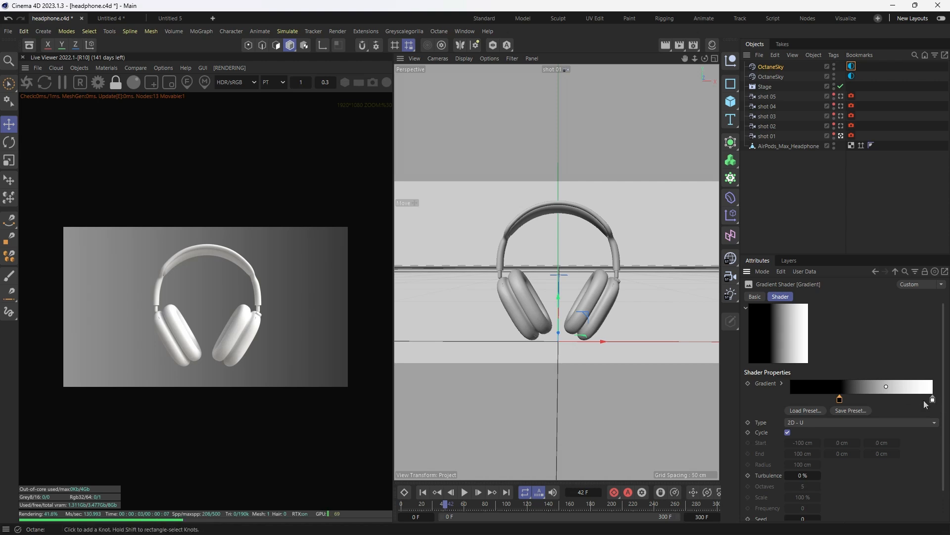
scroll(199, 337, up, 2)
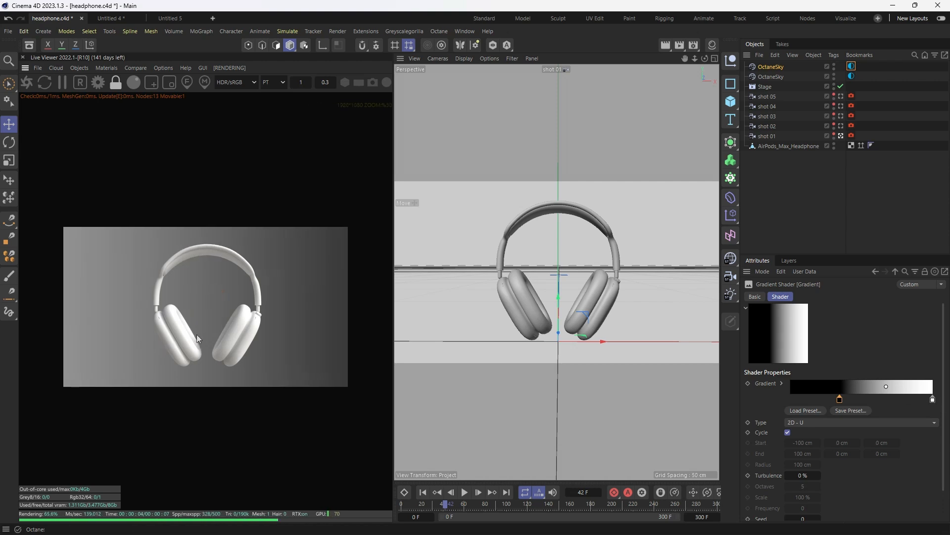
scroll(194, 336, up, 1)
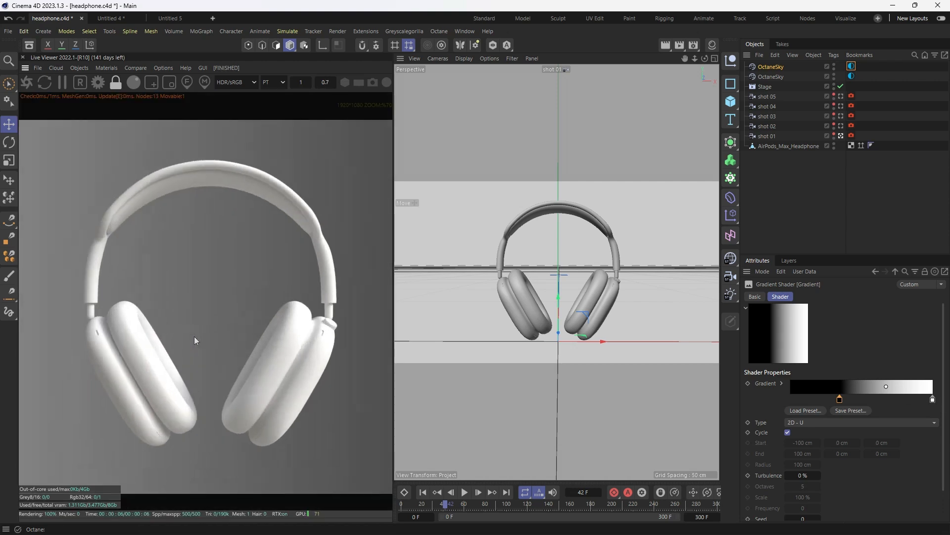
scroll(194, 336, down, 1)
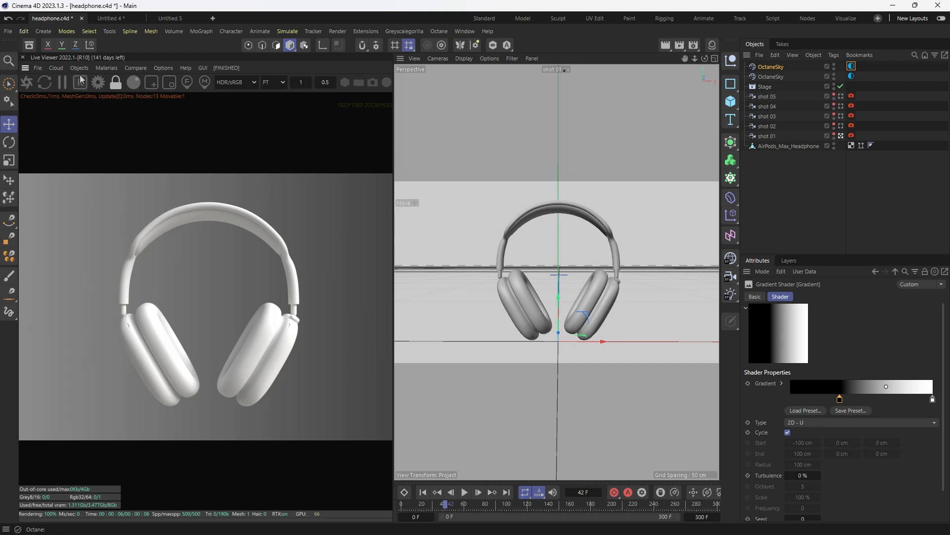
Open the Octane LiveDB and show its Non-Organic Metal materials.
click(107, 70)
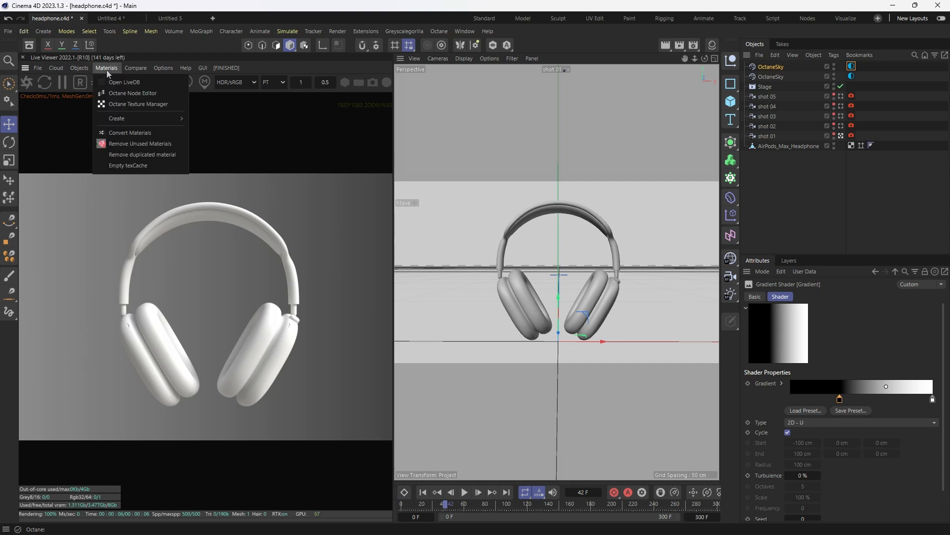
click(141, 84)
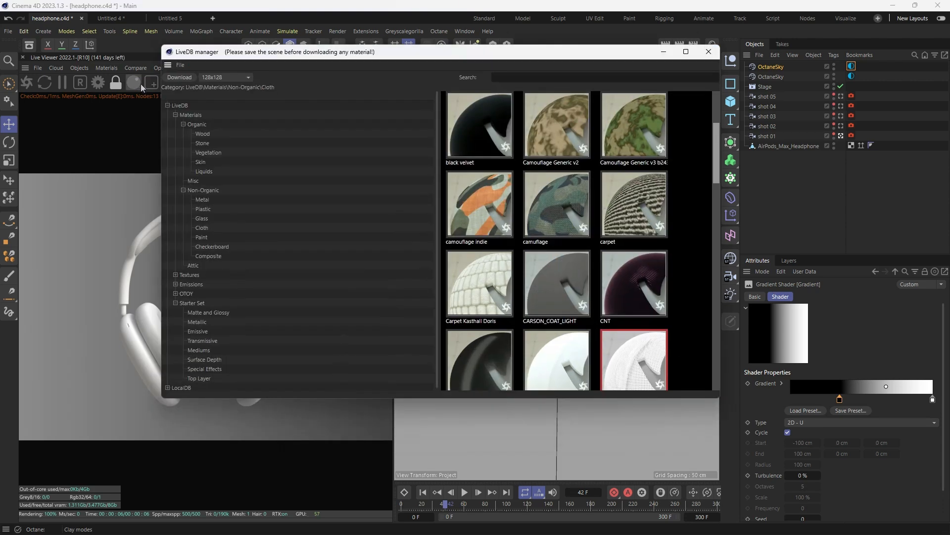
click(180, 106)
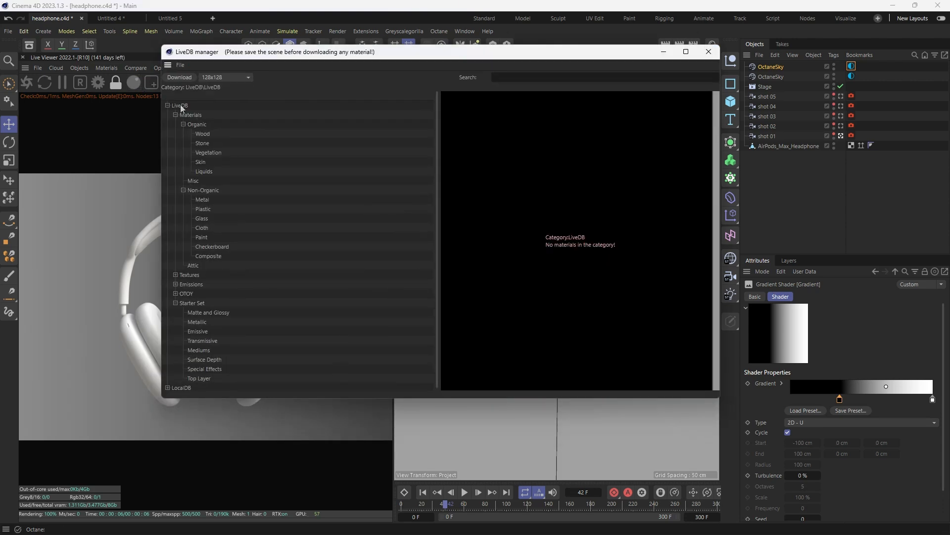
click(202, 133)
click(203, 227)
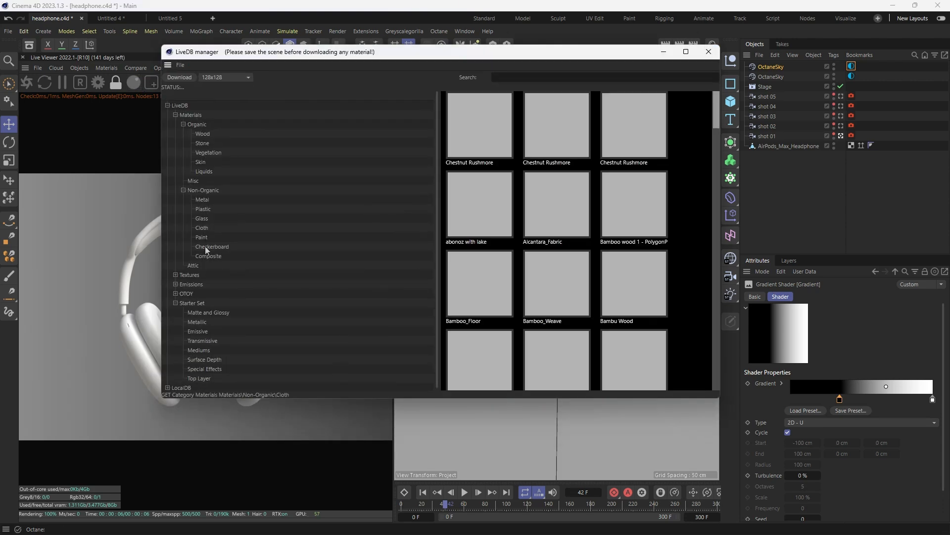
click(210, 179)
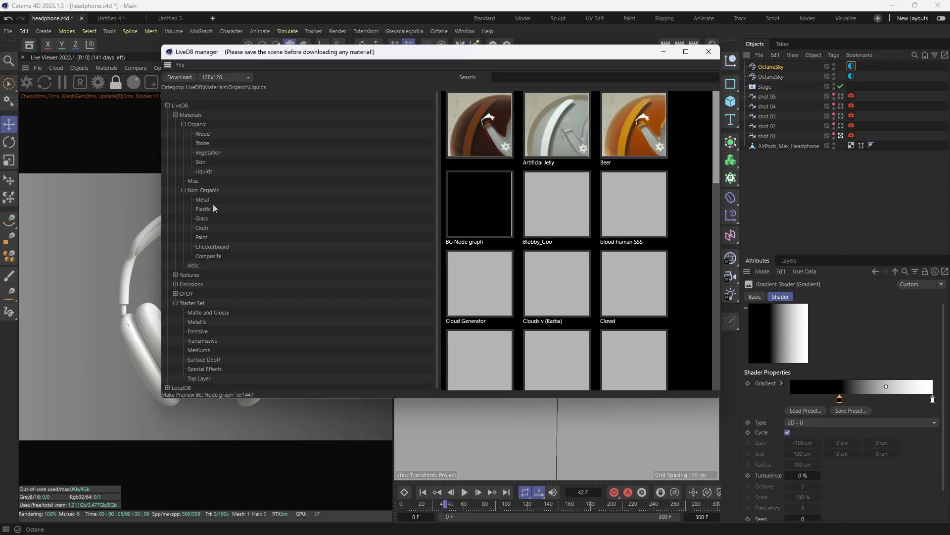
click(206, 201)
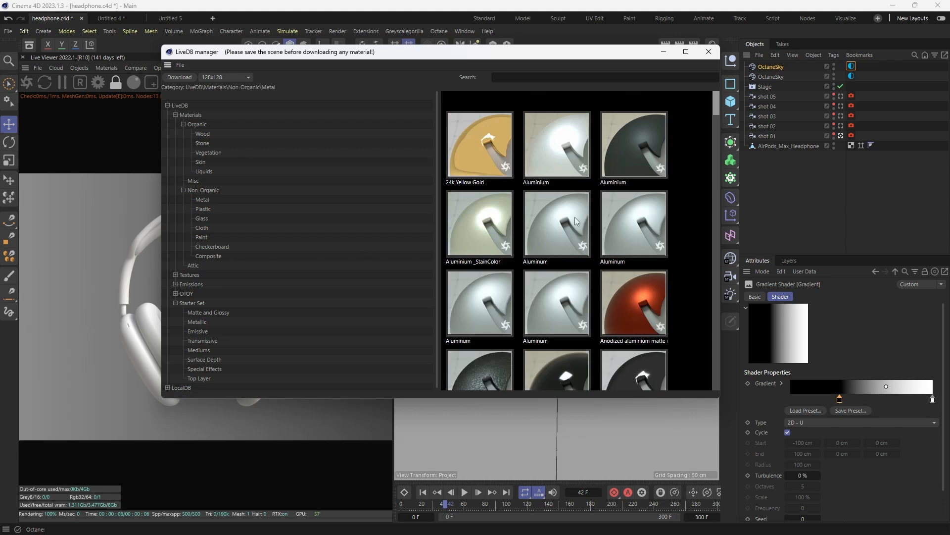
Show the Material Manager and download the middle Aluminum material in the second row of the LiveDB Metal category.
drag(568, 52, 471, 54)
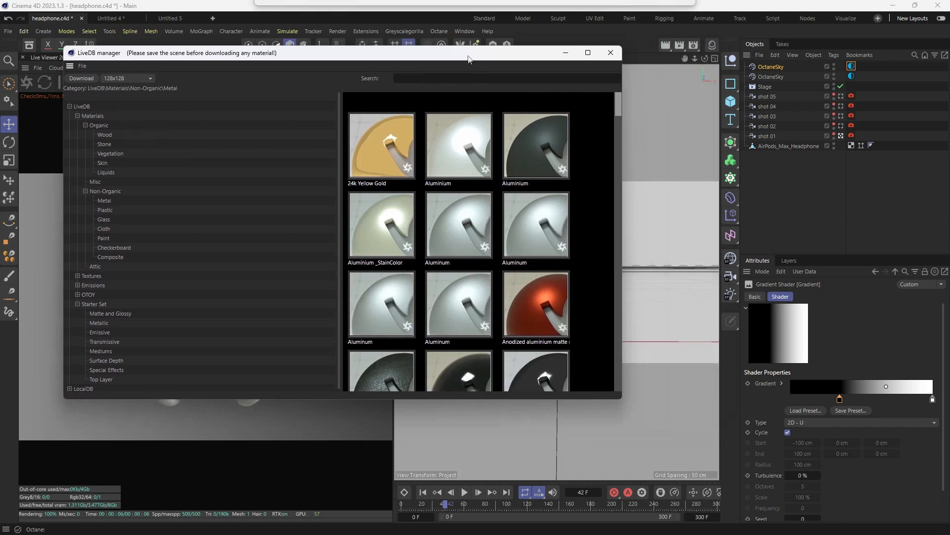
click(460, 224)
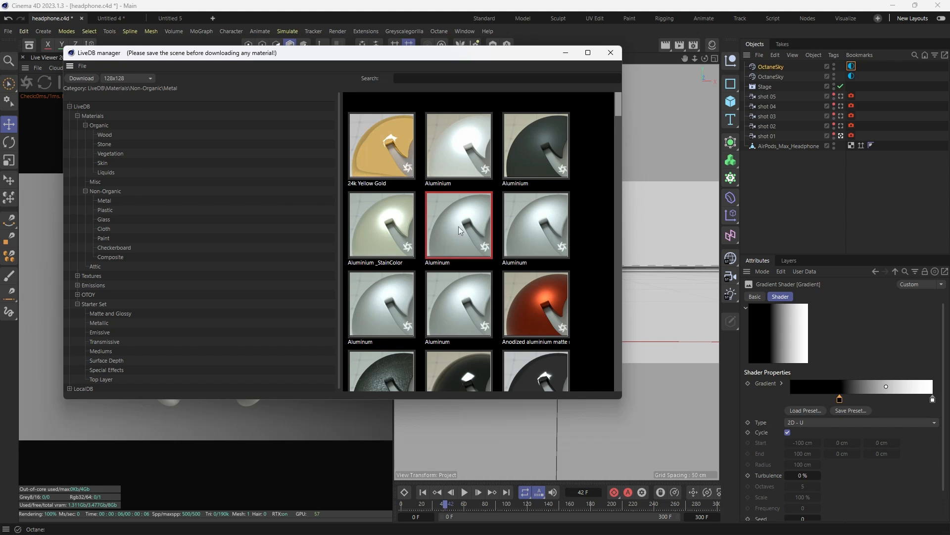
click(713, 46)
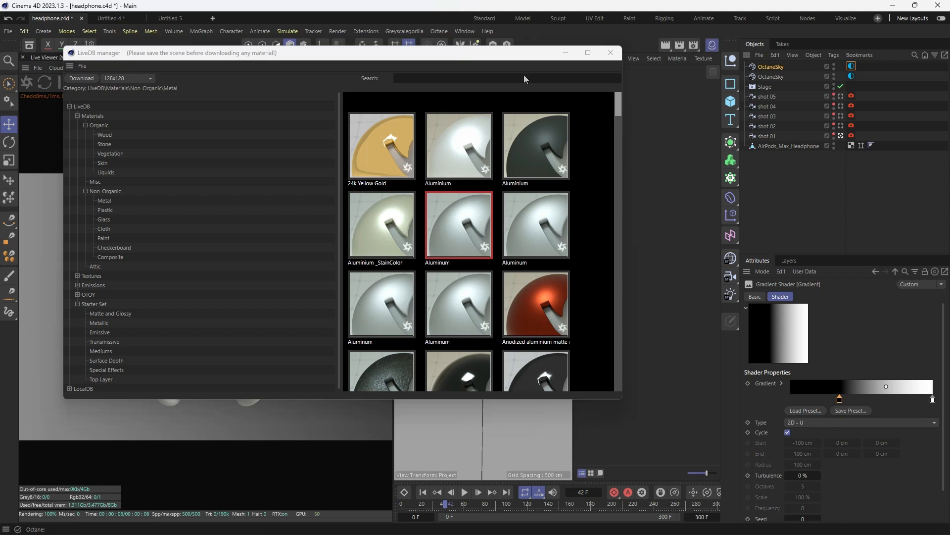
drag(535, 56, 440, 62)
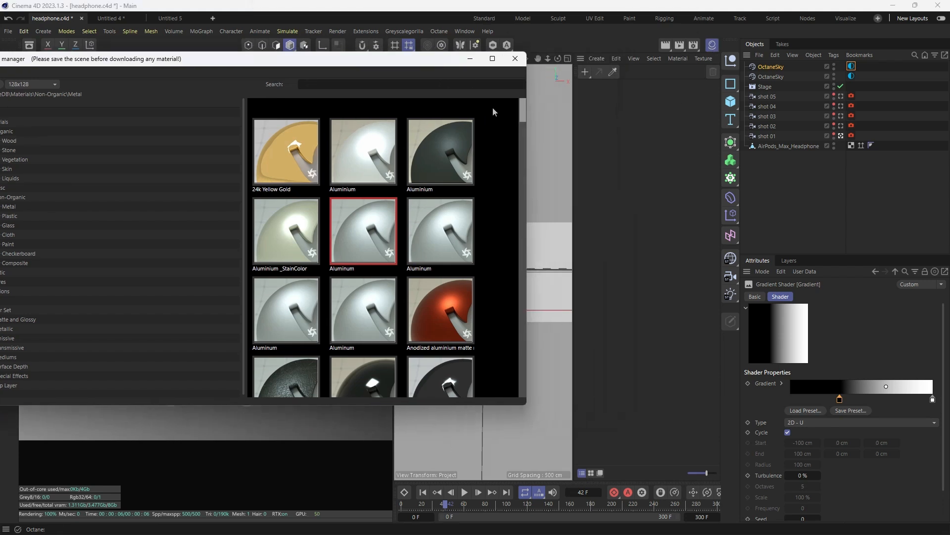
drag(419, 62, 451, 64)
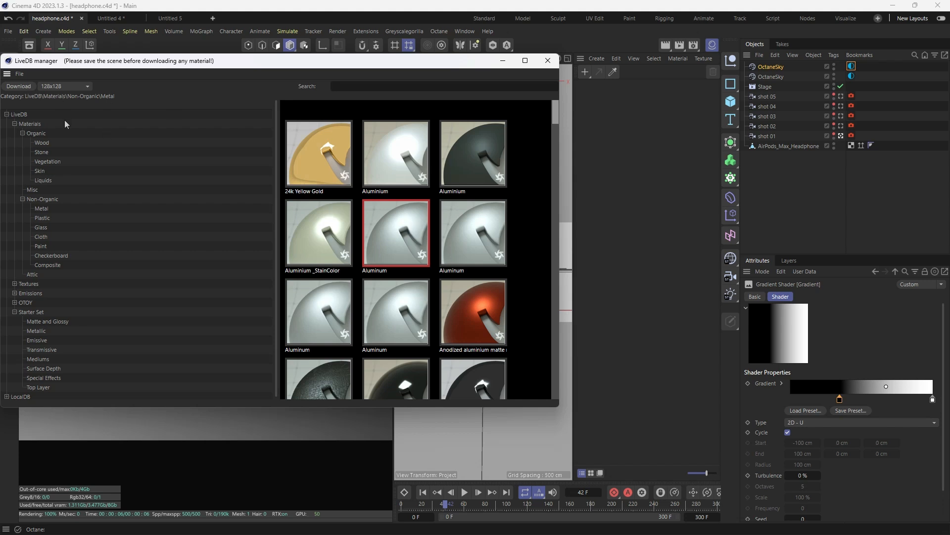
click(15, 87)
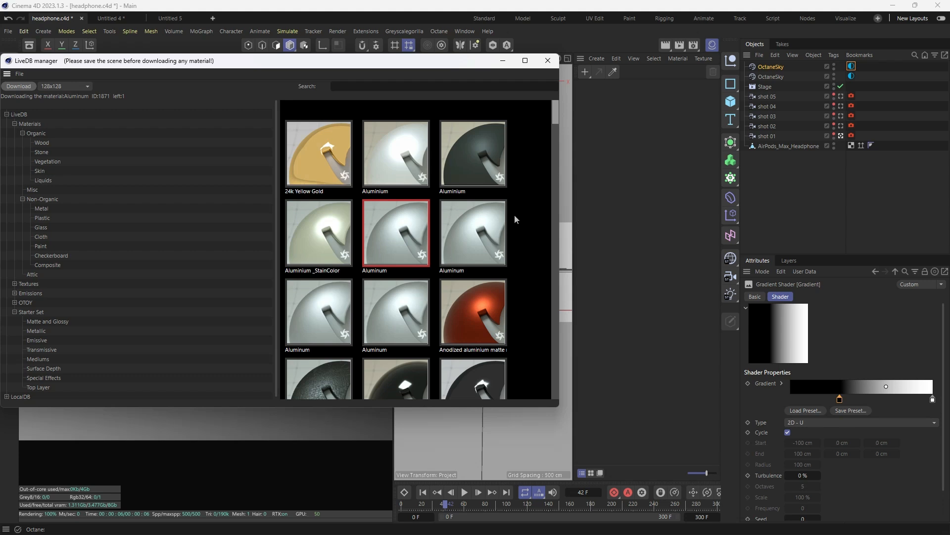
click(584, 89)
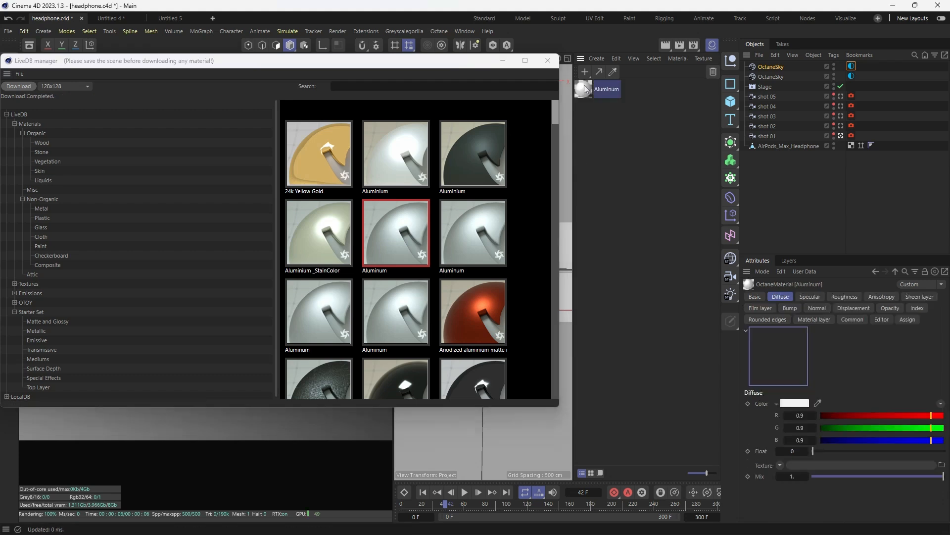
Browse further through the Metal category and download the CHROME- THEVIE material.
click(375, 326)
scroll(382, 314, down, 3)
scroll(384, 316, down, 2)
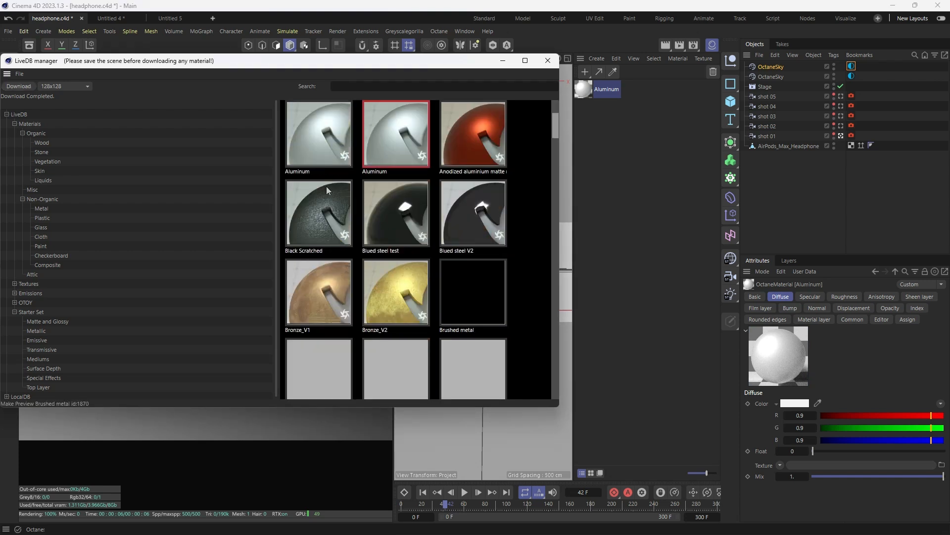
scroll(395, 308, down, 2)
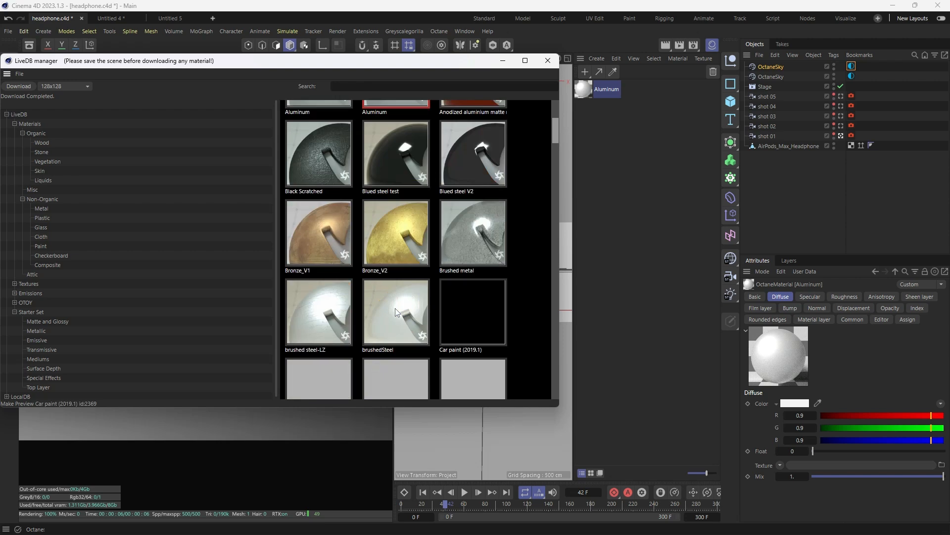
scroll(391, 311, down, 2)
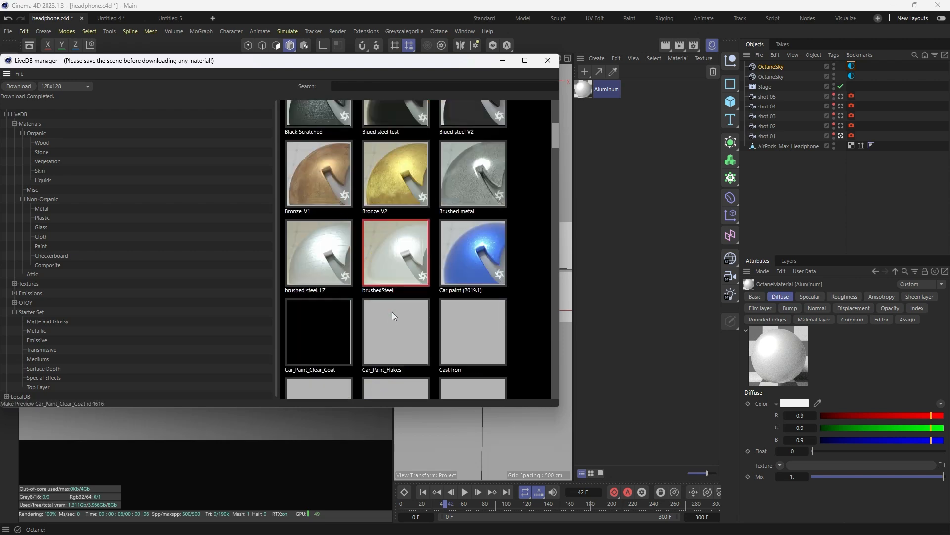
scroll(399, 311, down, 2)
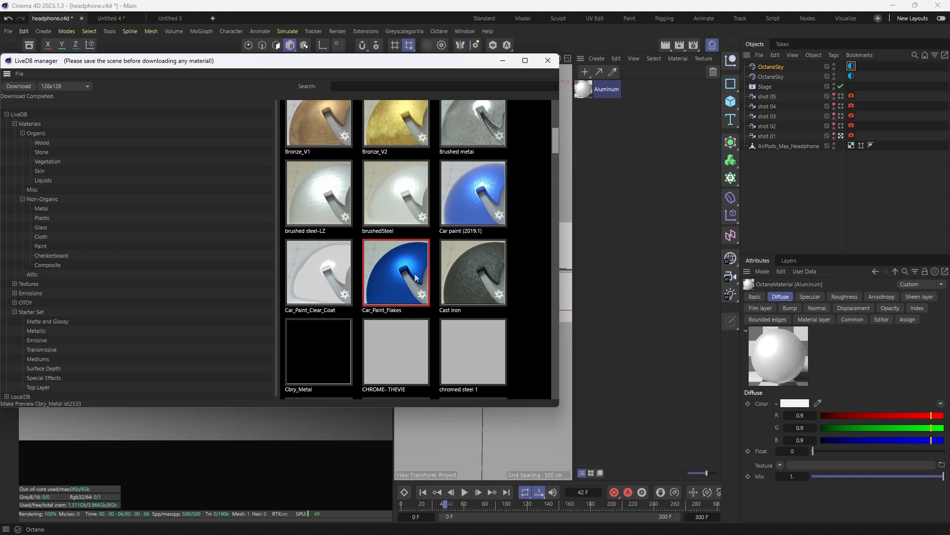
scroll(397, 286, down, 4)
scroll(397, 287, down, 2)
scroll(397, 287, up, 2)
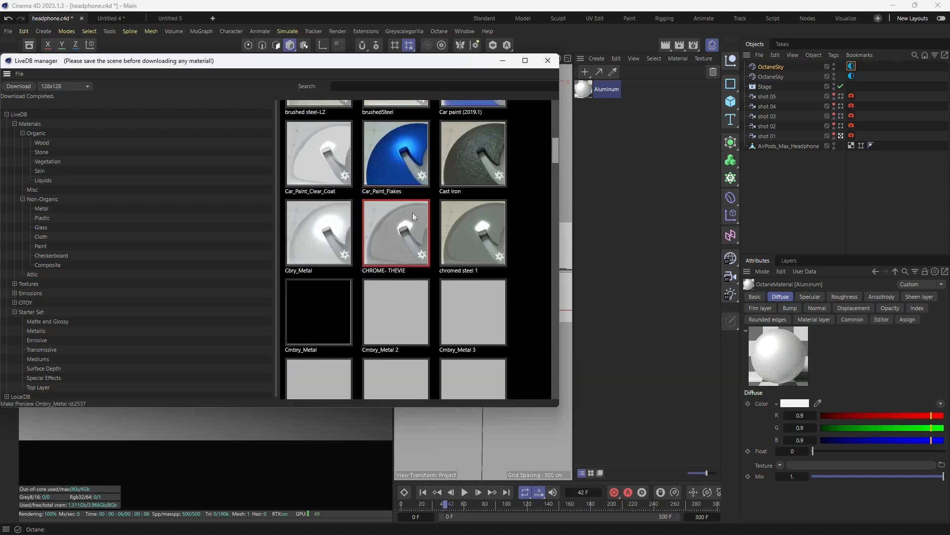
click(25, 87)
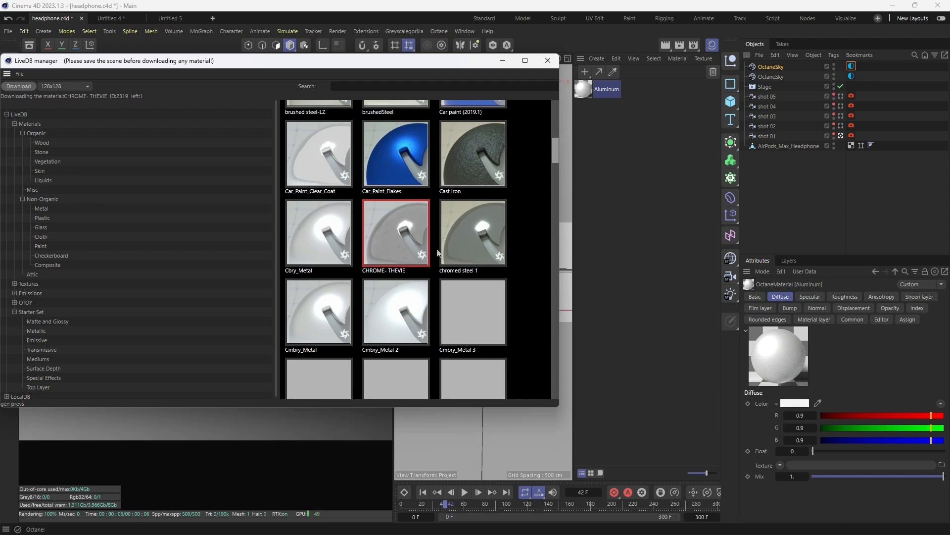
click(403, 179)
scroll(402, 179, up, 5)
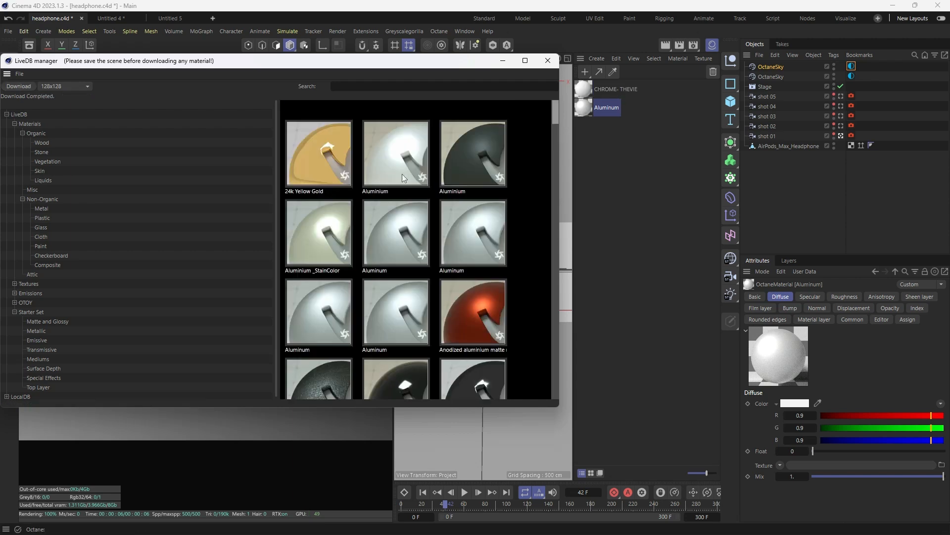
Open the Non-Organic Cloth category and download the bright teal Fabric Sofa Minotti Green material.
drag(347, 66, 717, 134)
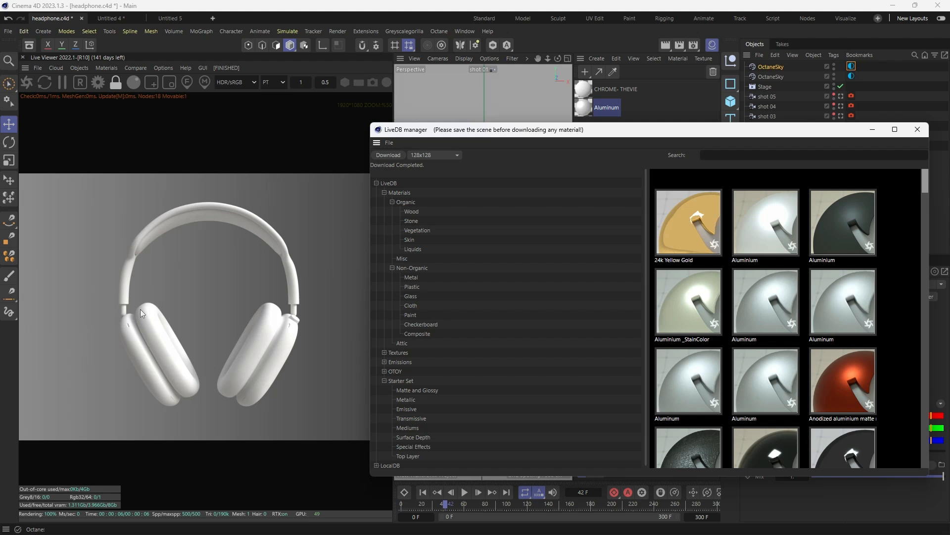
drag(479, 140, 396, 107)
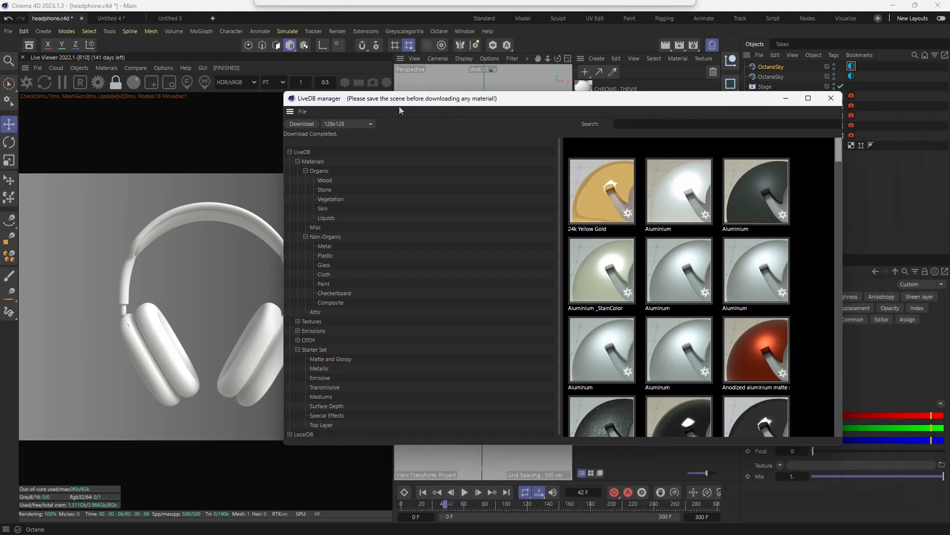
click(326, 274)
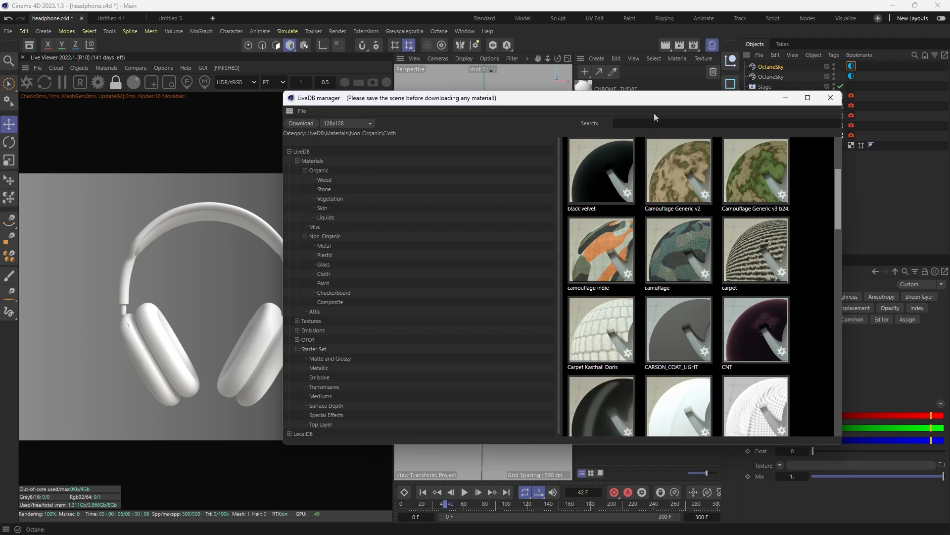
drag(709, 103, 619, 87)
click(593, 255)
scroll(596, 277, down, 2)
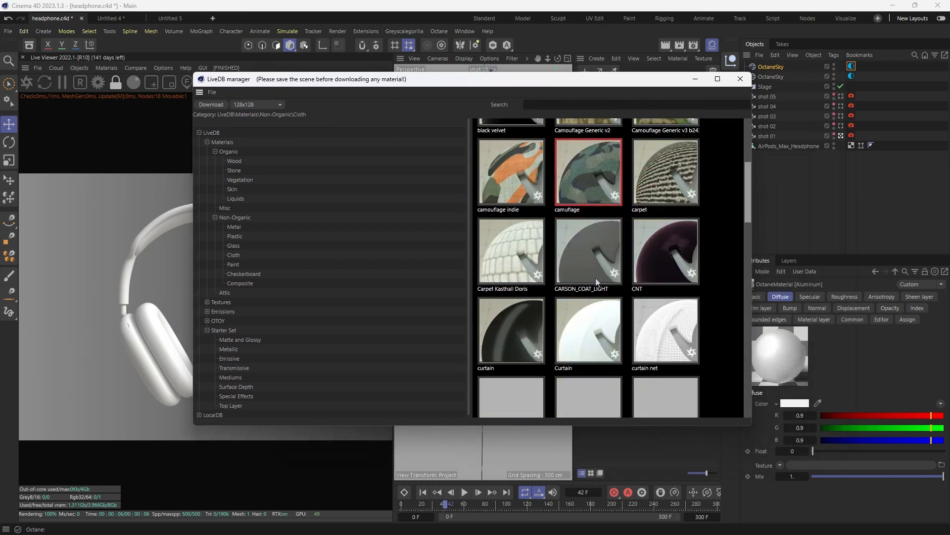
scroll(597, 262, down, 2)
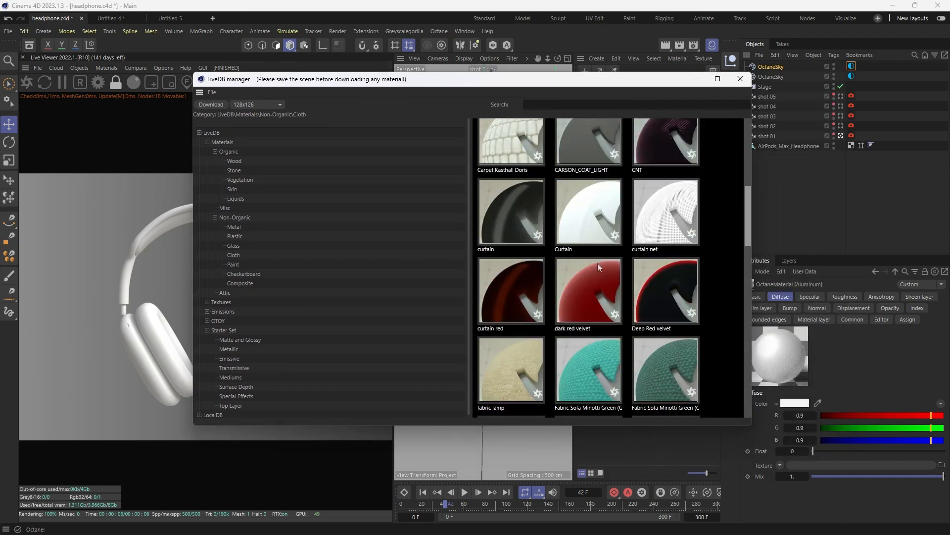
scroll(598, 263, down, 1)
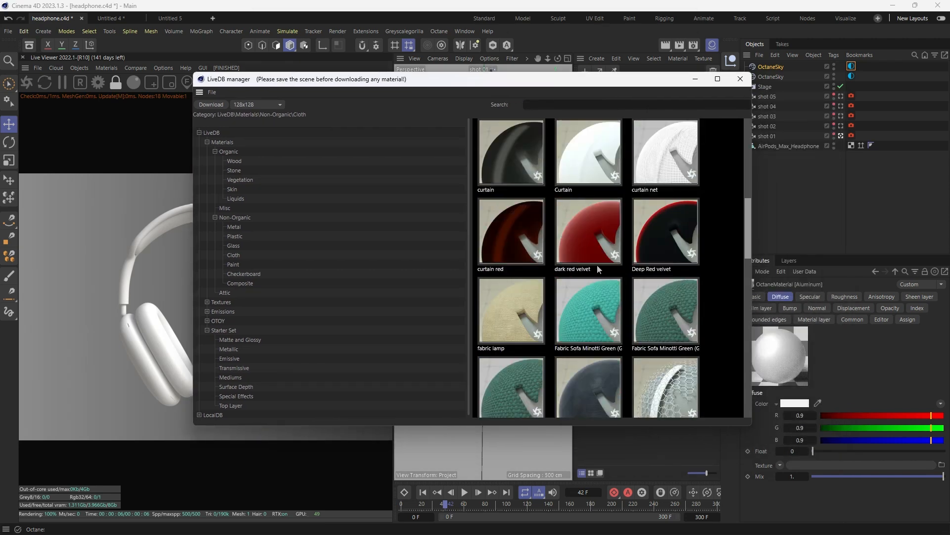
click(583, 320)
click(210, 105)
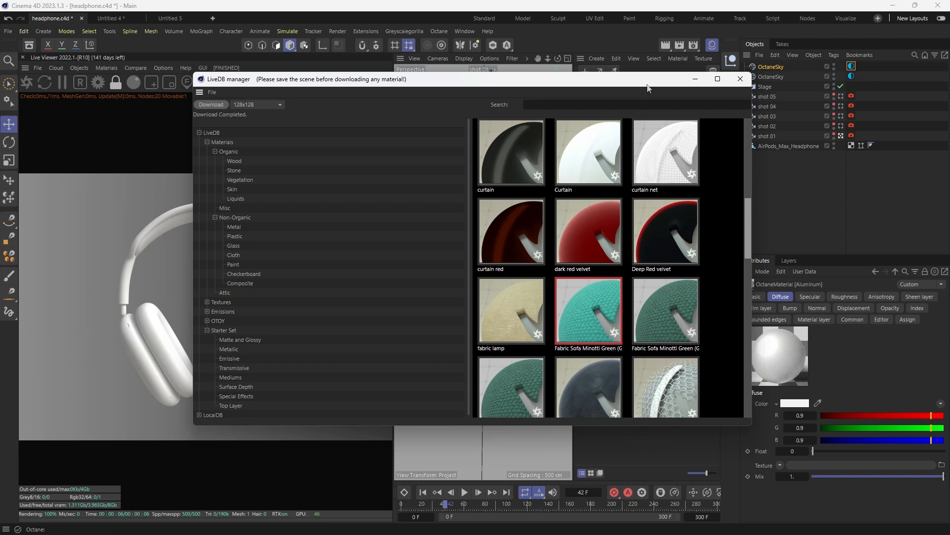
Download the FAB_Velvet-1a cloth material, minimize the LiveDB manager and look over the imported materials.
drag(647, 86, 598, 85)
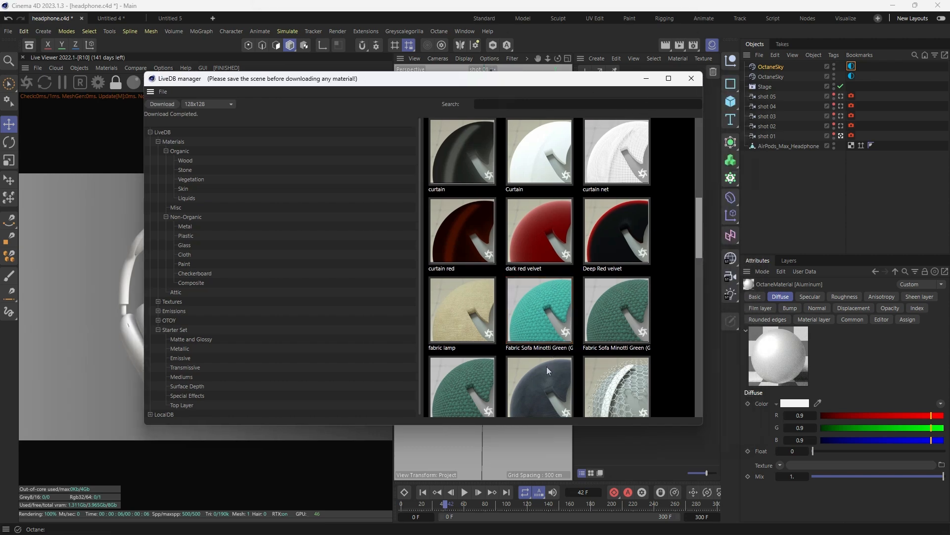
scroll(547, 367, down, 3)
click(542, 280)
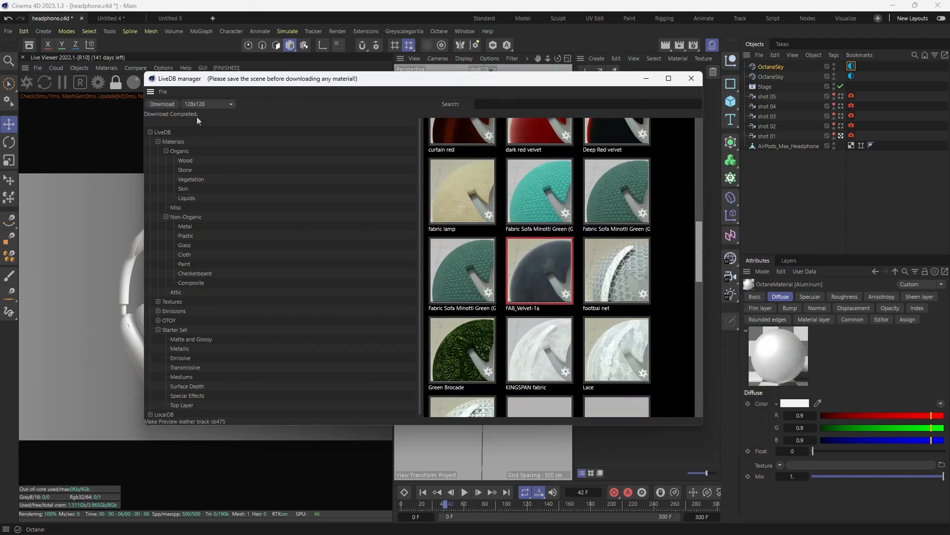
click(162, 104)
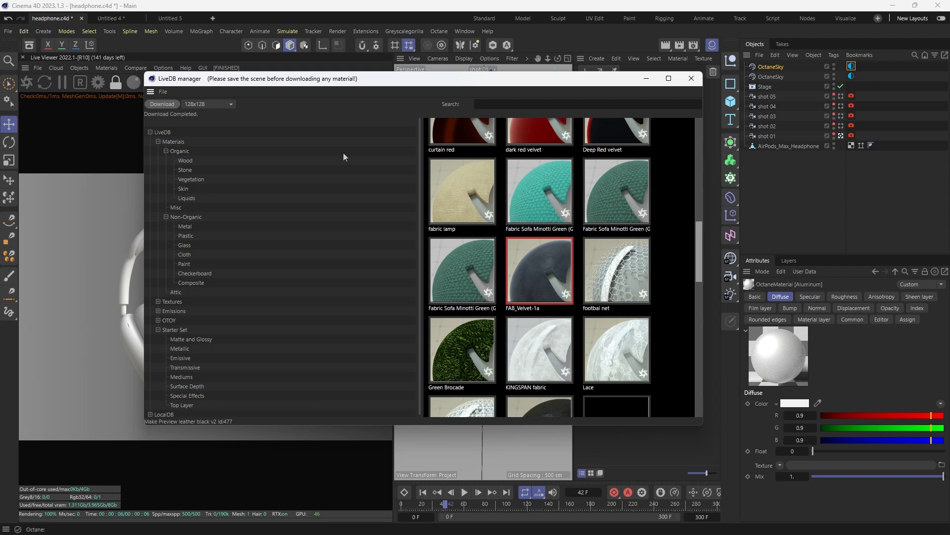
click(646, 79)
click(625, 174)
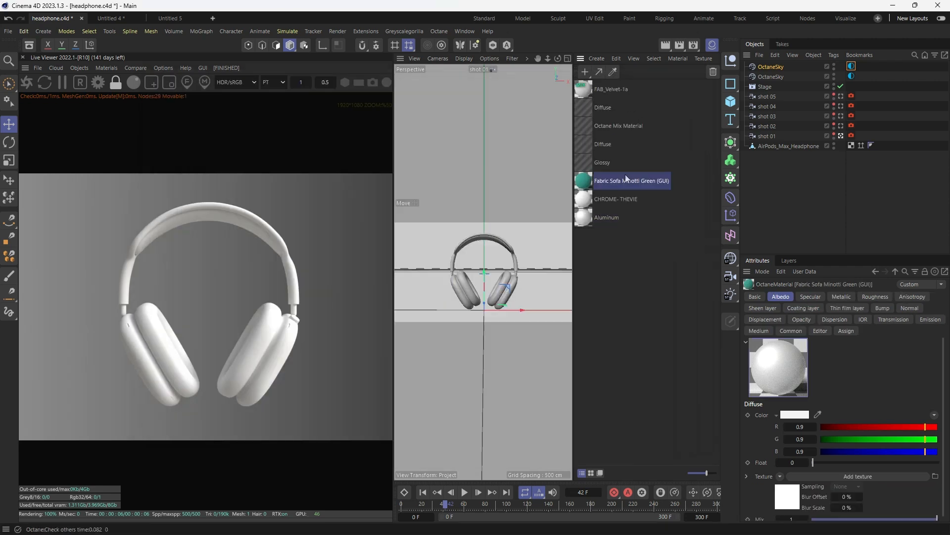
click(603, 144)
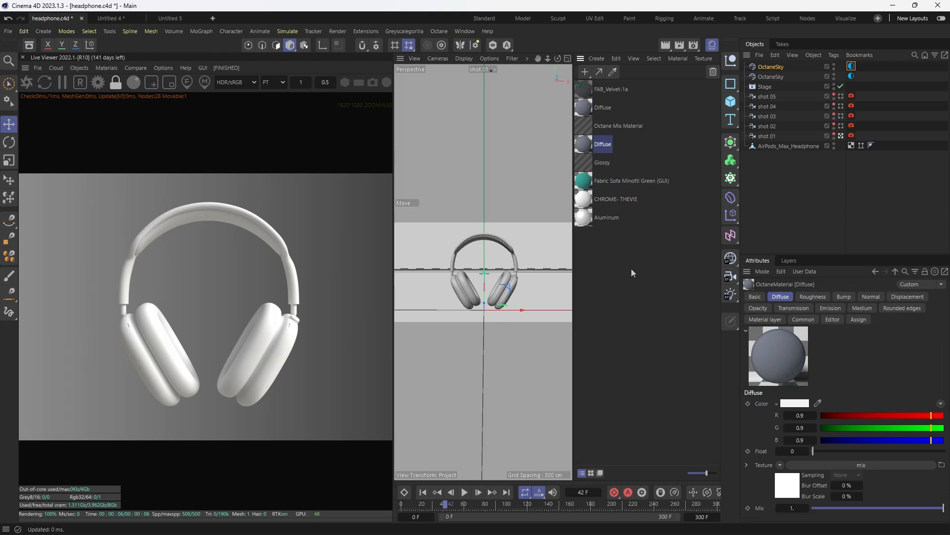
drag(635, 267, 575, 79)
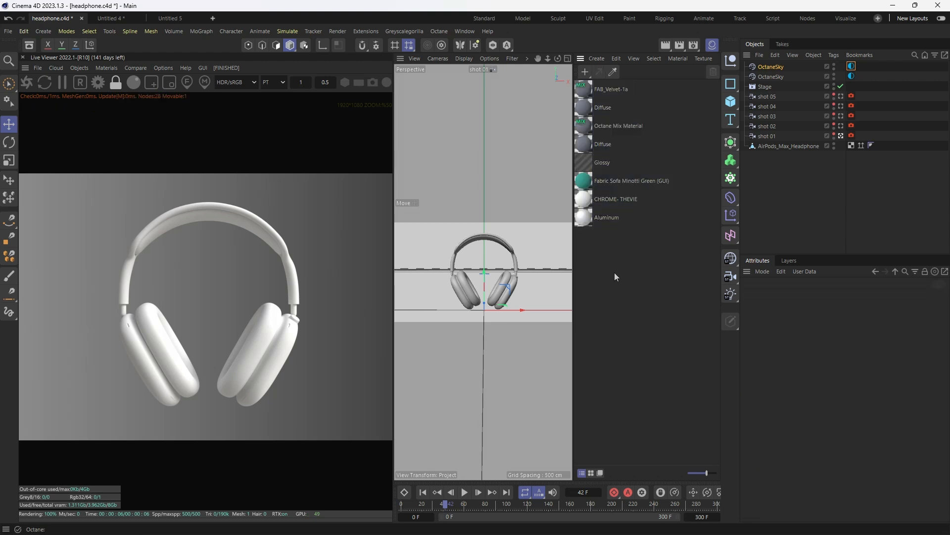
Try the Aluminum material on the whole AirPods_Max_Headphone object and remove its material tag again.
click(582, 218)
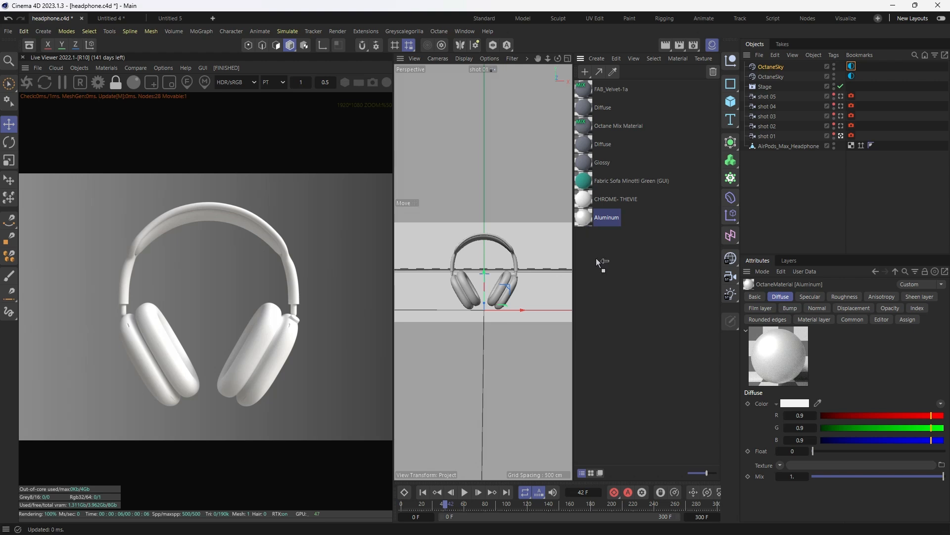
drag(776, 153, 774, 147)
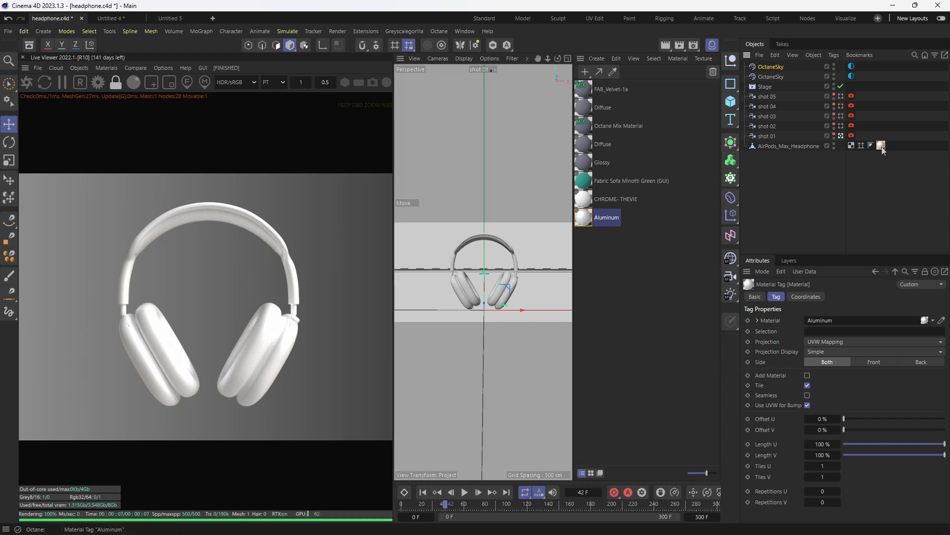
key(Delete)
Split the AirPods_Max_Headphone mesh into separate parts with Polygon Islands to Objects and expand its hierarchy.
click(796, 146)
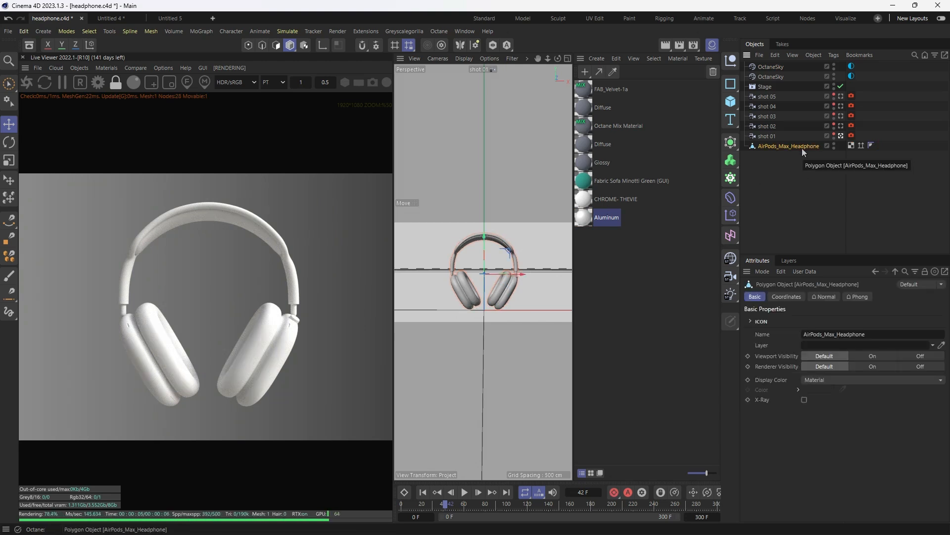
click(793, 165)
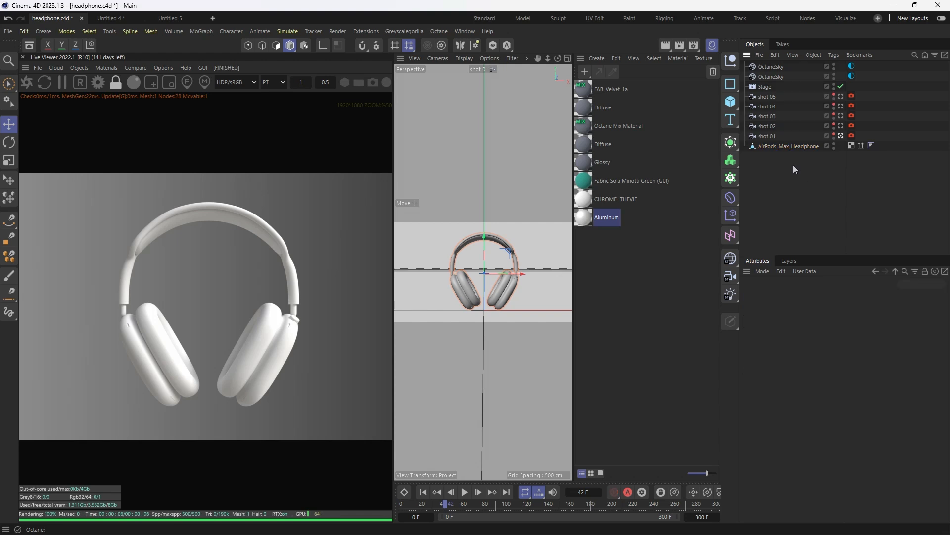
click(789, 144)
key(shift+c)
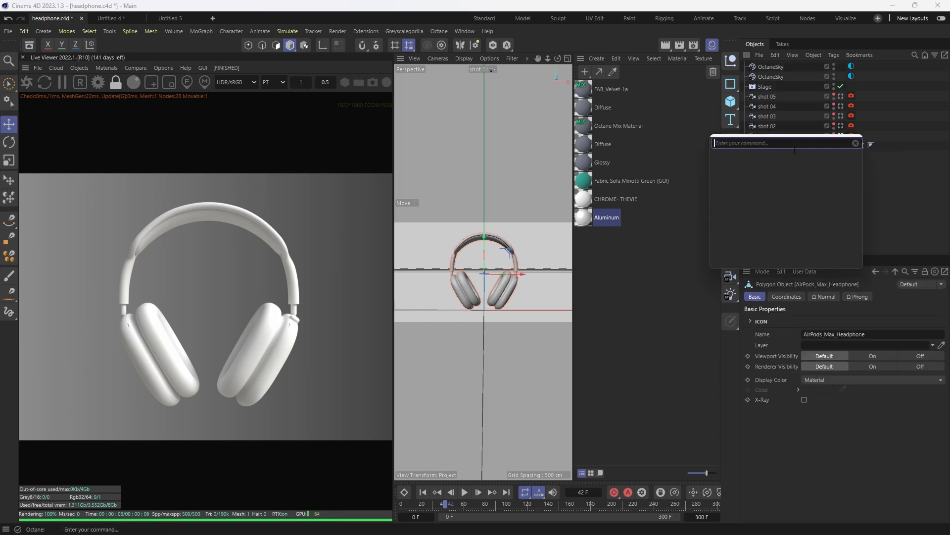
text(polyg)
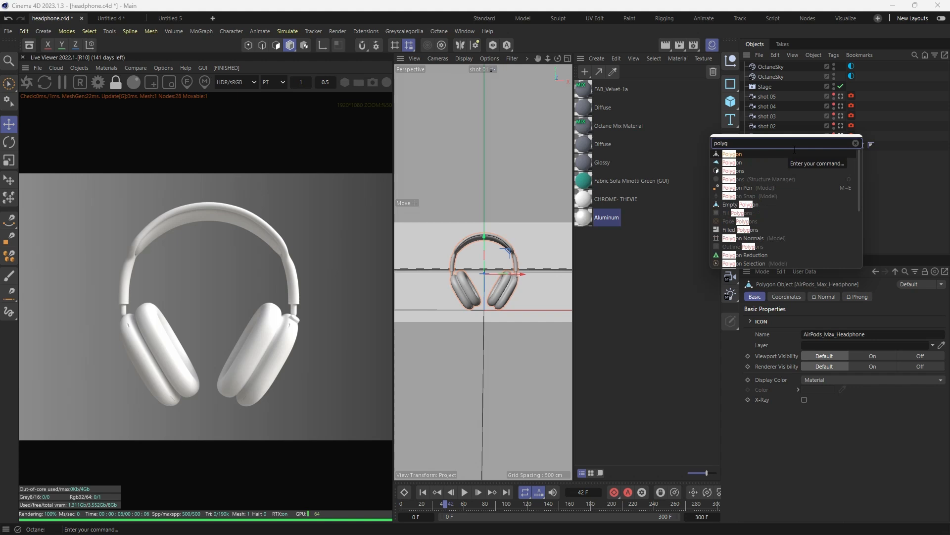
scroll(765, 184, down, 3)
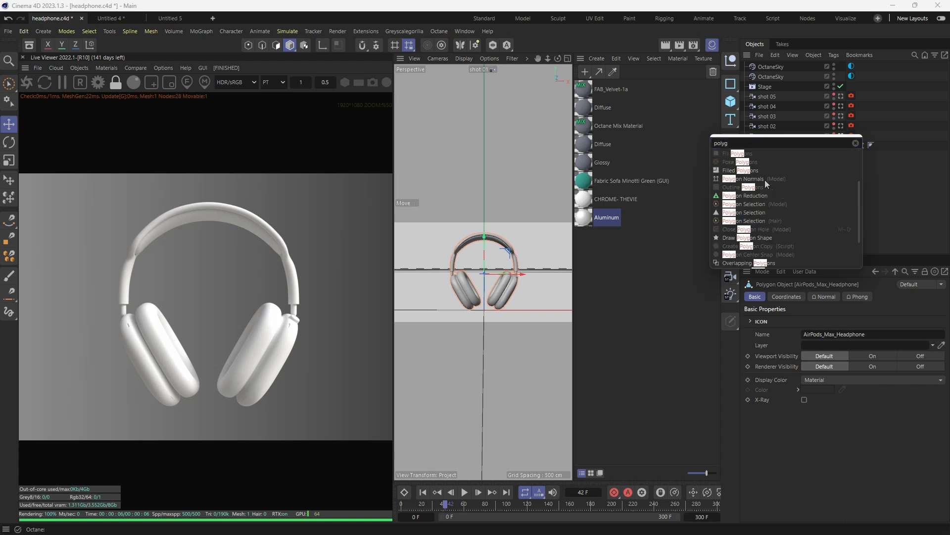
scroll(761, 190, down, 2)
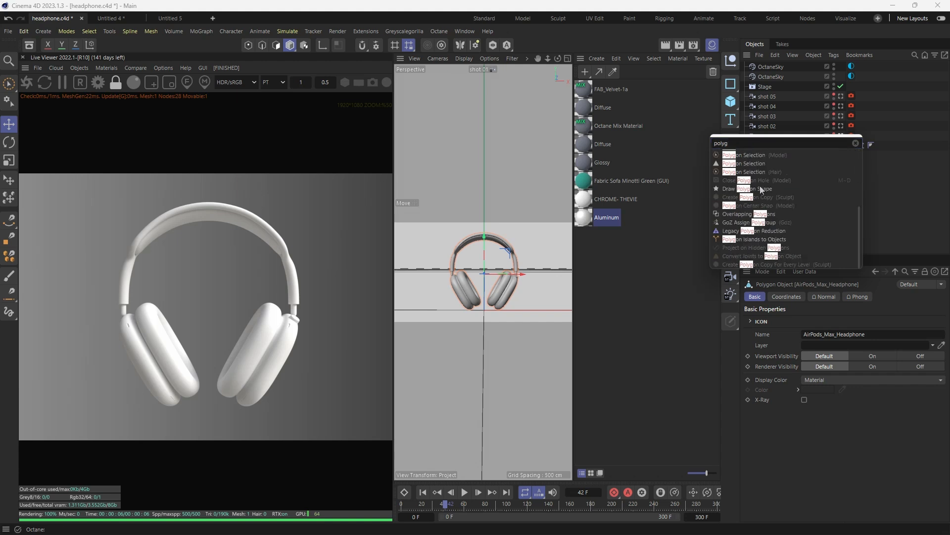
click(775, 240)
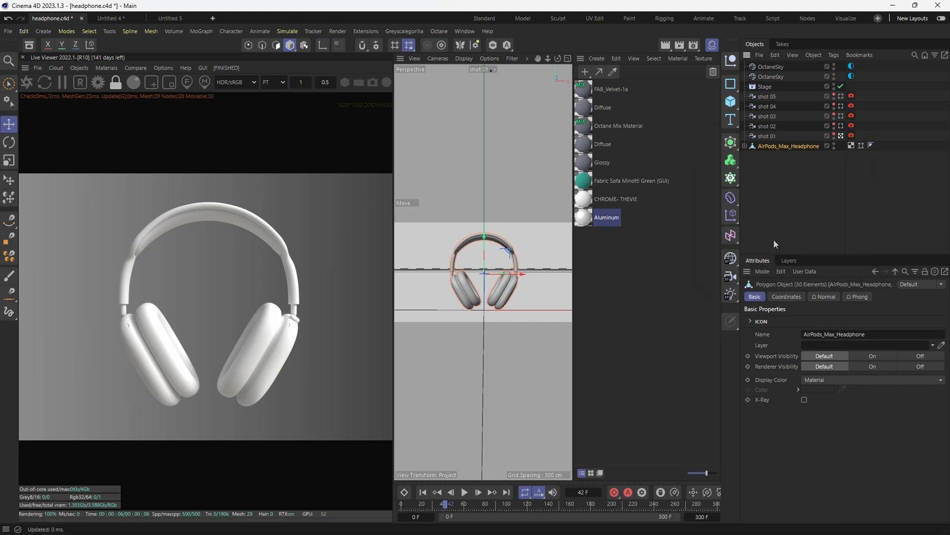
click(744, 145)
scroll(770, 176, down, 4)
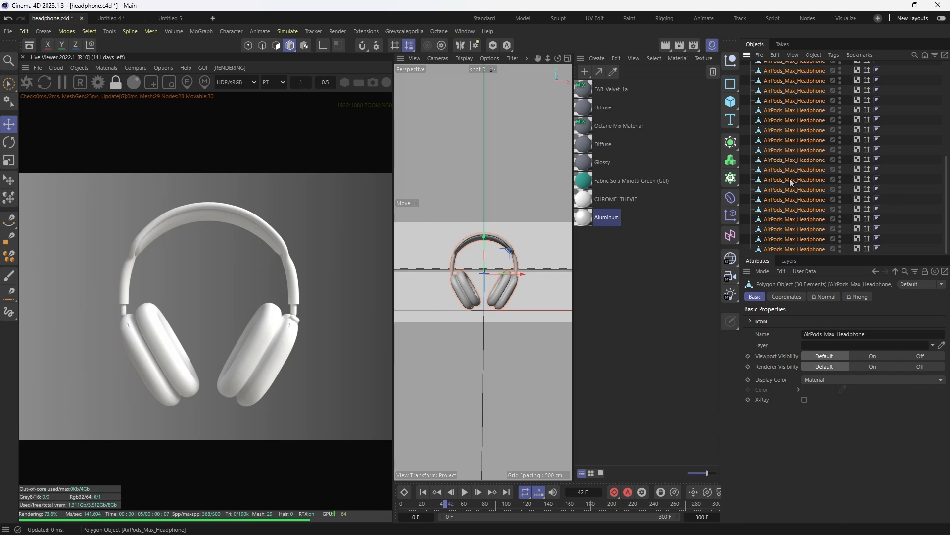
Try moving the ear cushion and ear cup pieces apart in the viewport, and undo the moves.
click(469, 294)
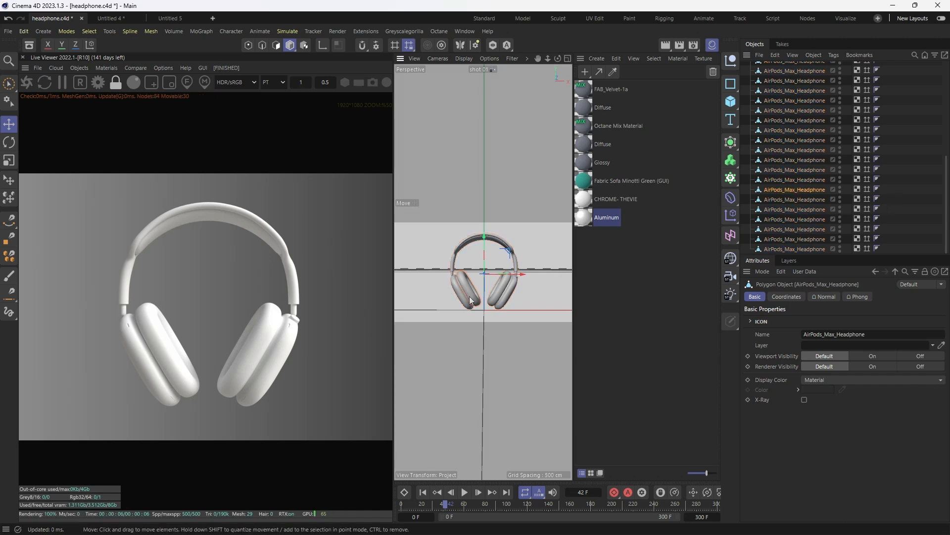
drag(470, 296, 453, 319)
click(464, 301)
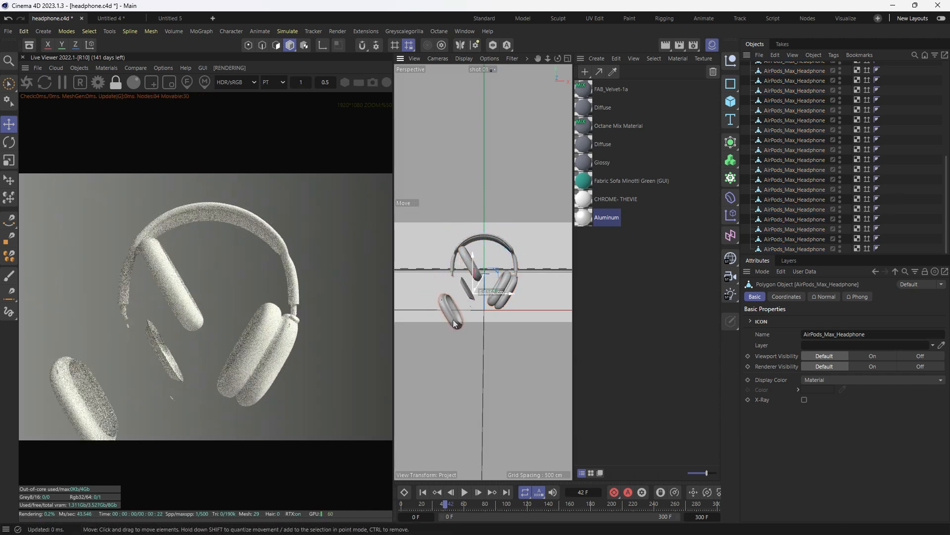
key(ctrl+z)
key(ctrl+z)
key(ctrl+z)
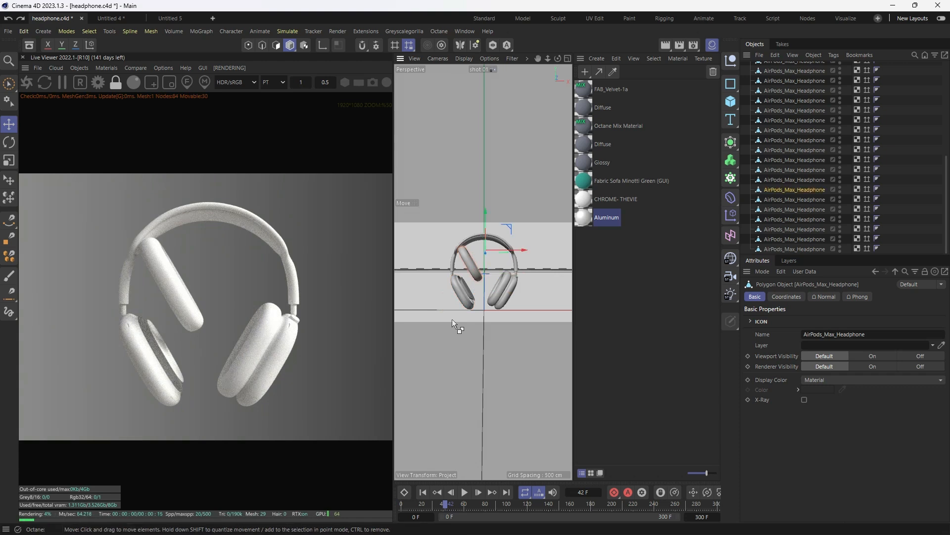
click(668, 275)
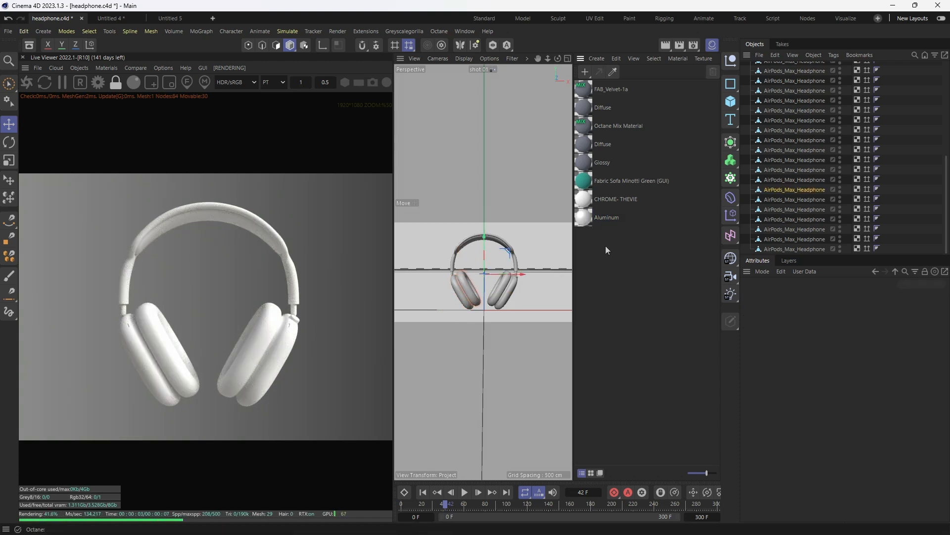
Go to frame 83 and assign the Aluminum material to the outer shells of both ear cups.
click(449, 505)
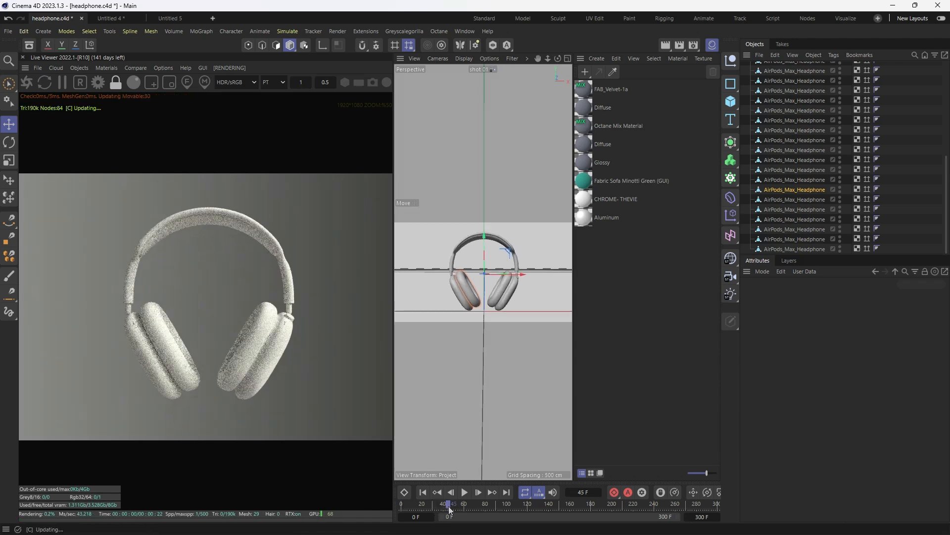
drag(448, 506, 489, 505)
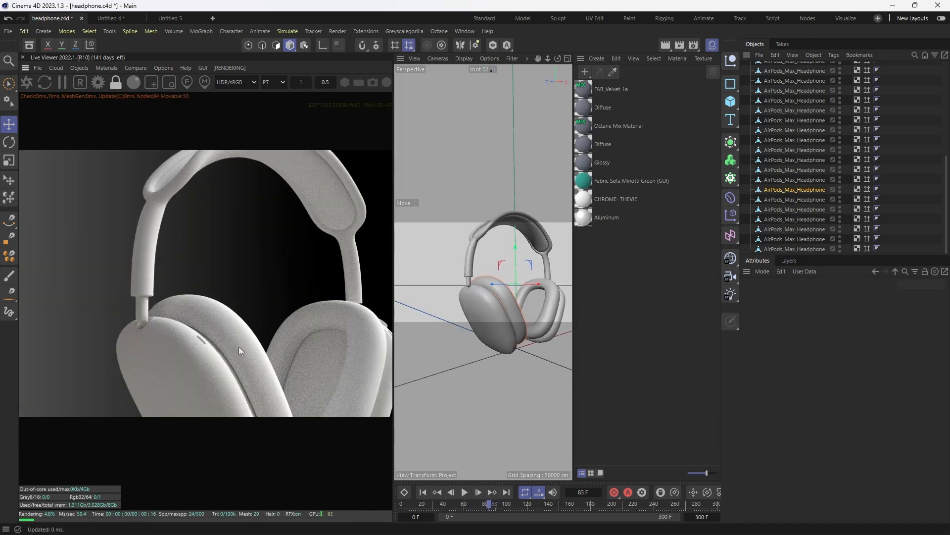
scroll(236, 345, down, 1)
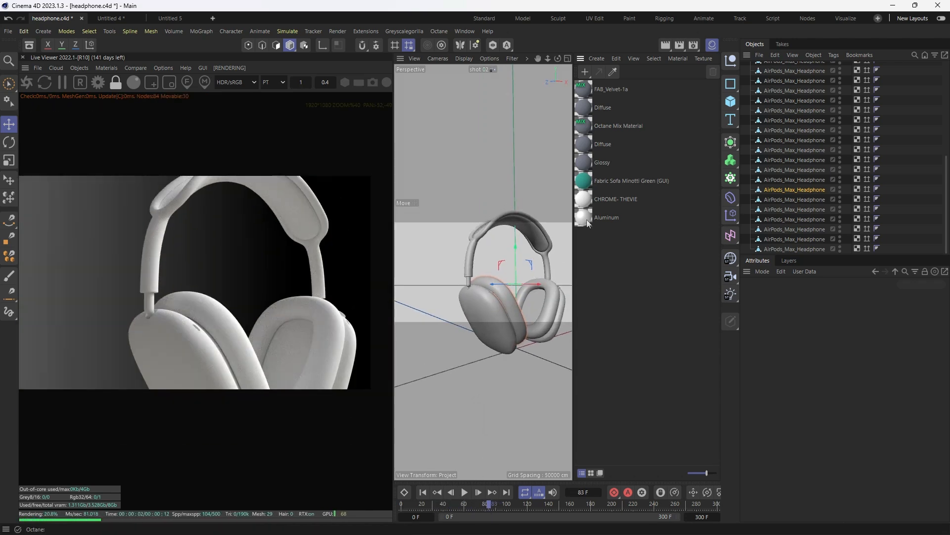
drag(501, 325, 491, 311)
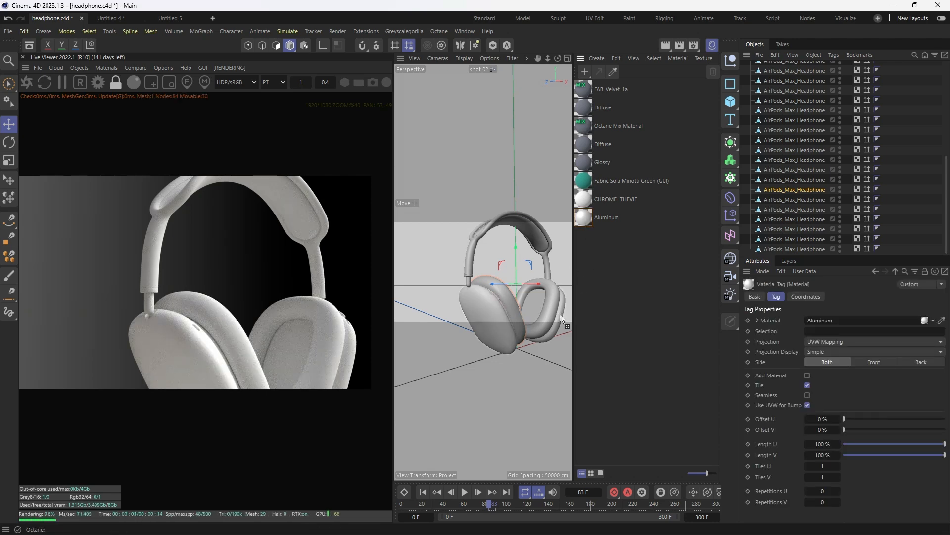
drag(560, 314, 560, 314)
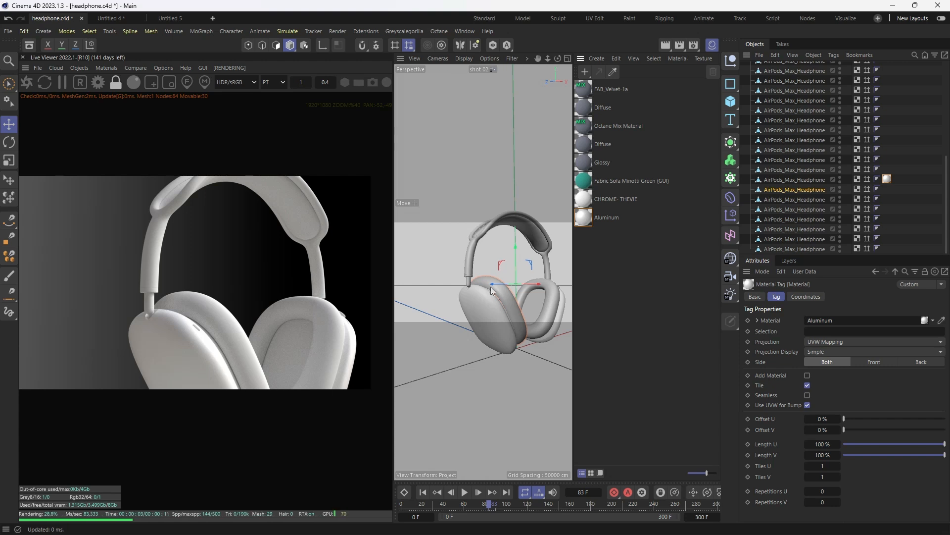
Open the Aluminum material for editing and darken its diffuse color to a neutral grey with 20% value.
double_click(588, 221)
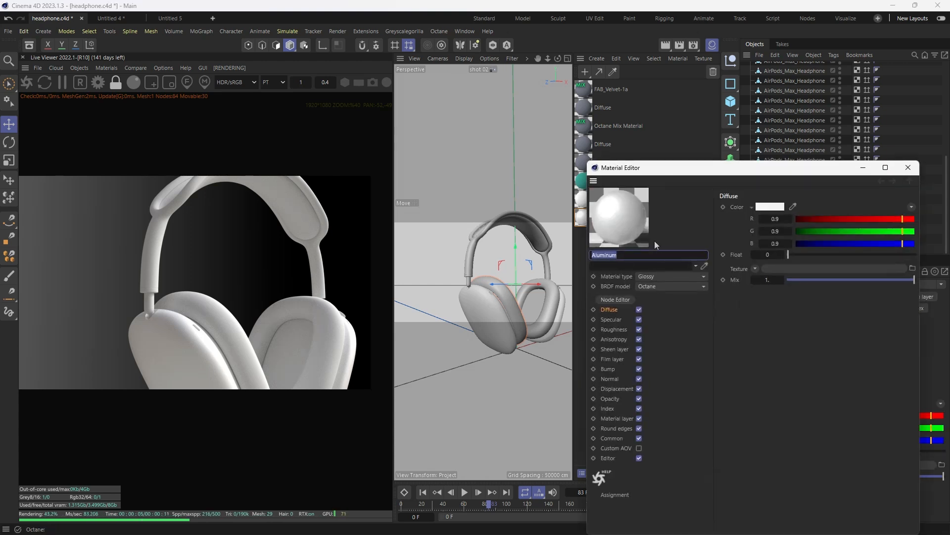
drag(706, 179, 627, 137)
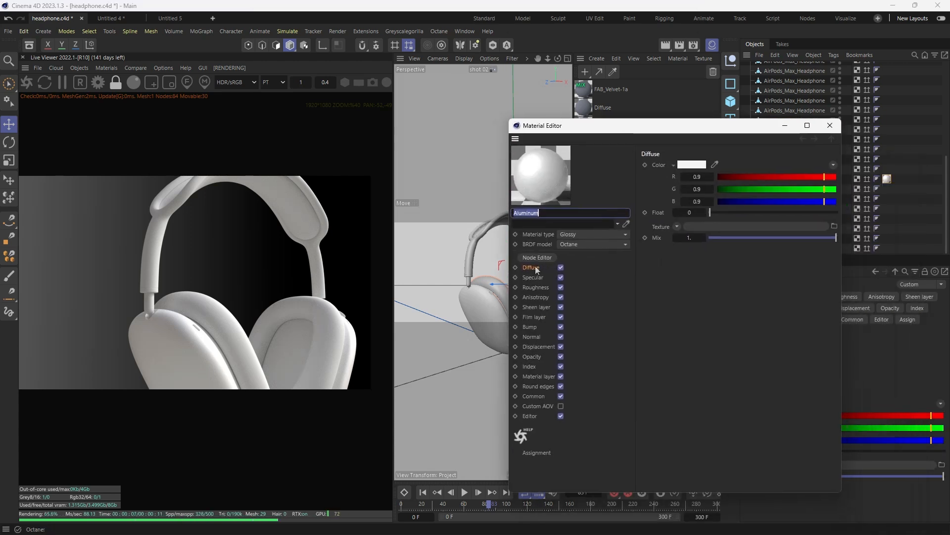
click(691, 165)
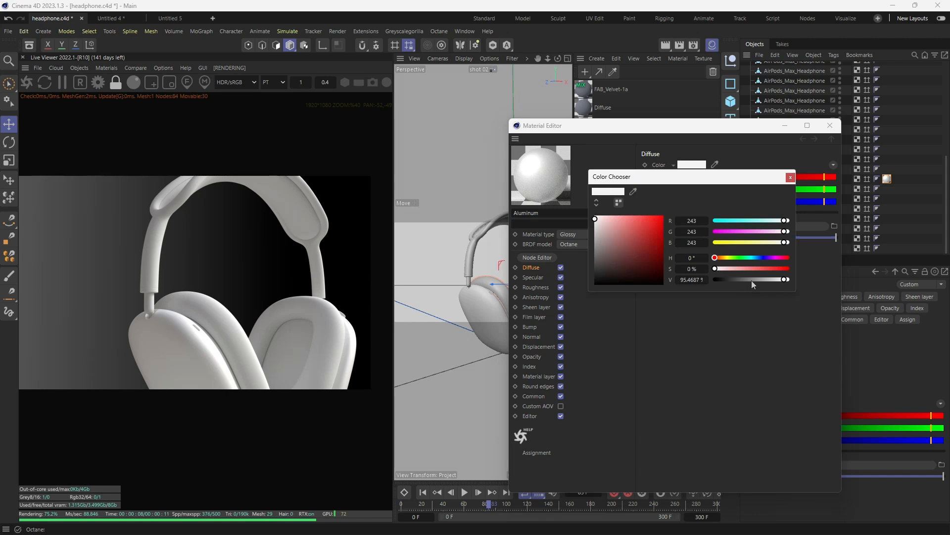
drag(752, 280, 731, 281)
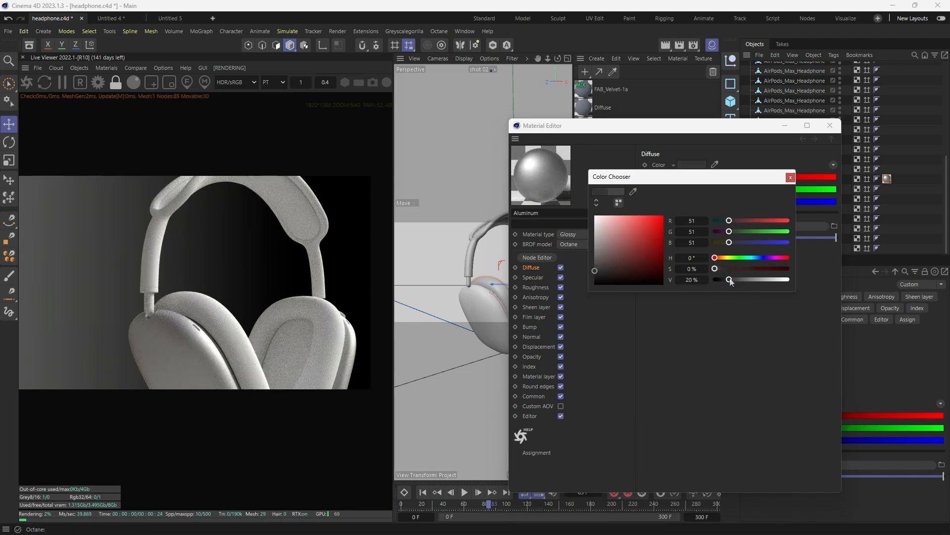
click(212, 366)
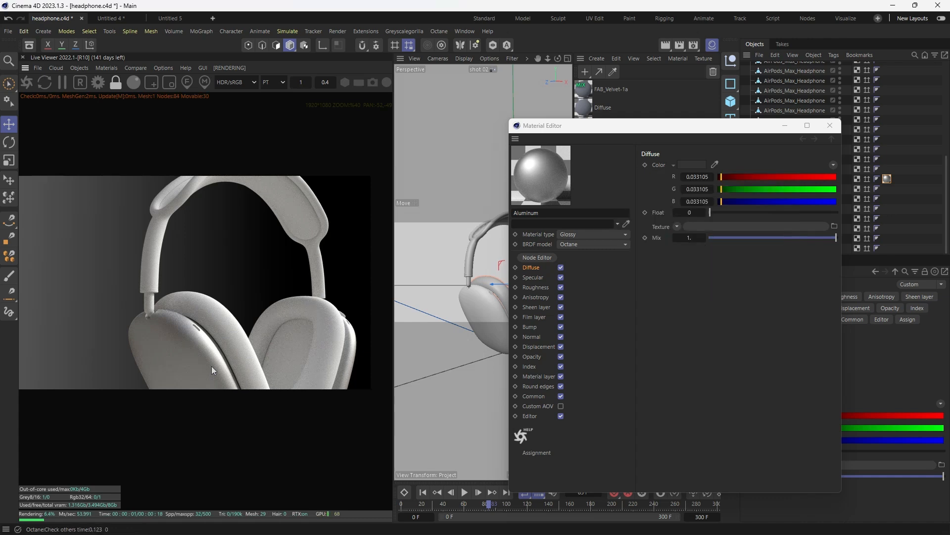
scroll(212, 366, up, 1)
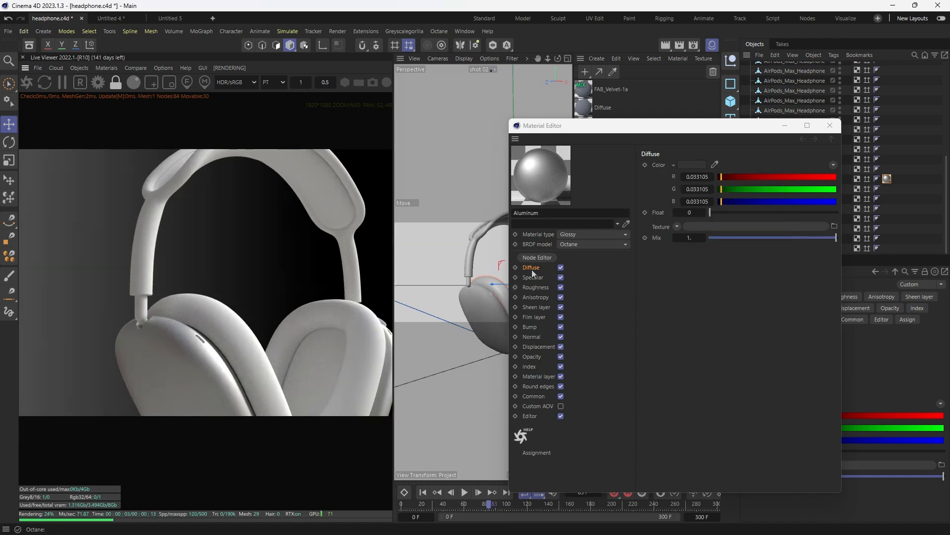
Try a green diffuse color on the Aluminum material, with hue 144° and value 54%.
click(703, 164)
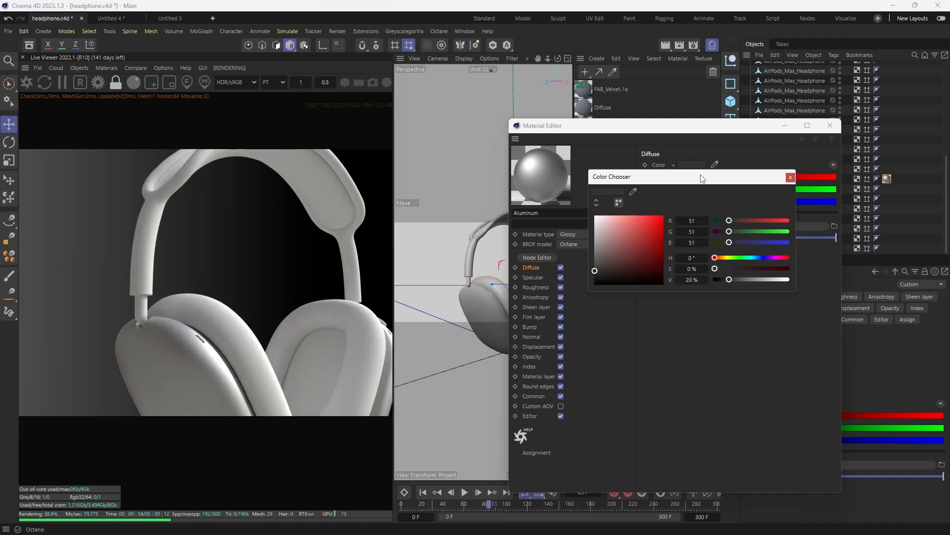
click(744, 258)
click(761, 269)
drag(767, 279, 796, 274)
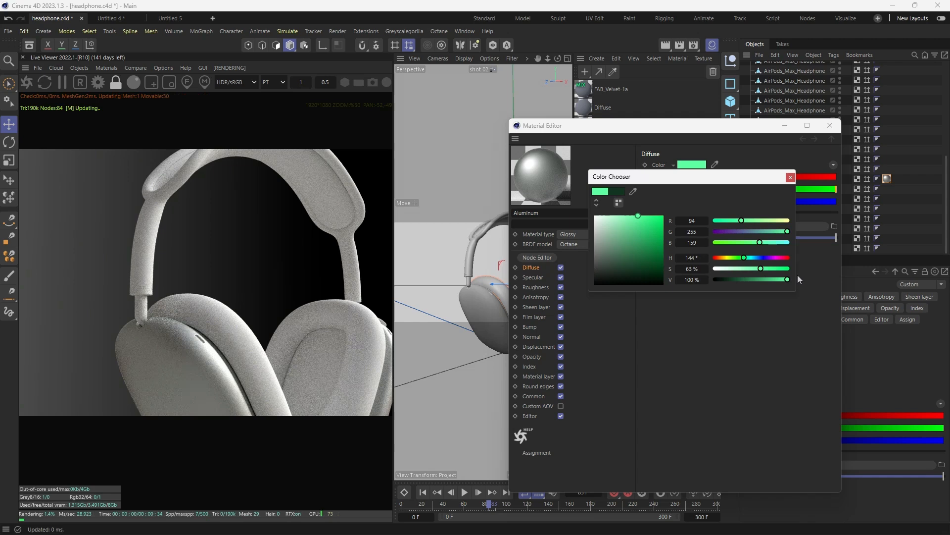
click(767, 269)
click(754, 279)
Set the Aluminum diffuse color to 0% saturation and 17% value, and close the material editor.
click(716, 269)
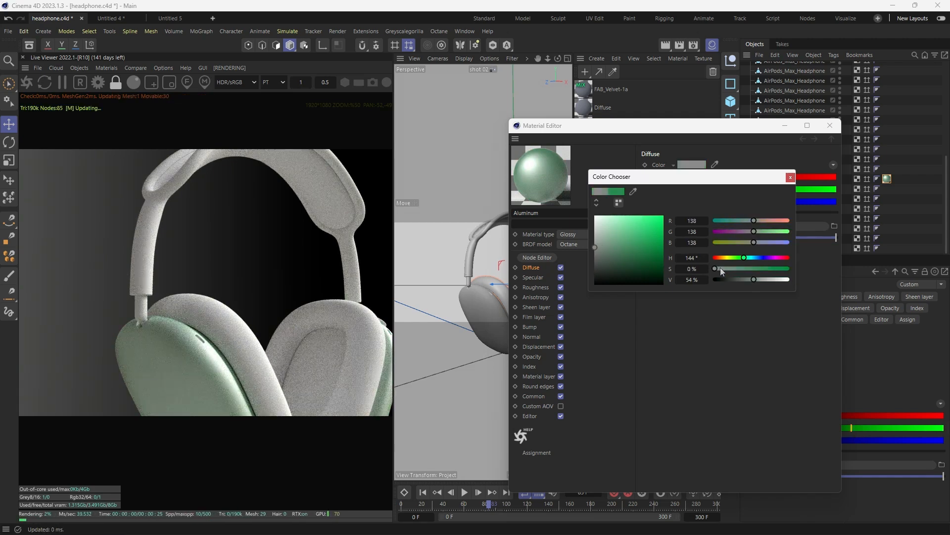
click(753, 280)
click(728, 280)
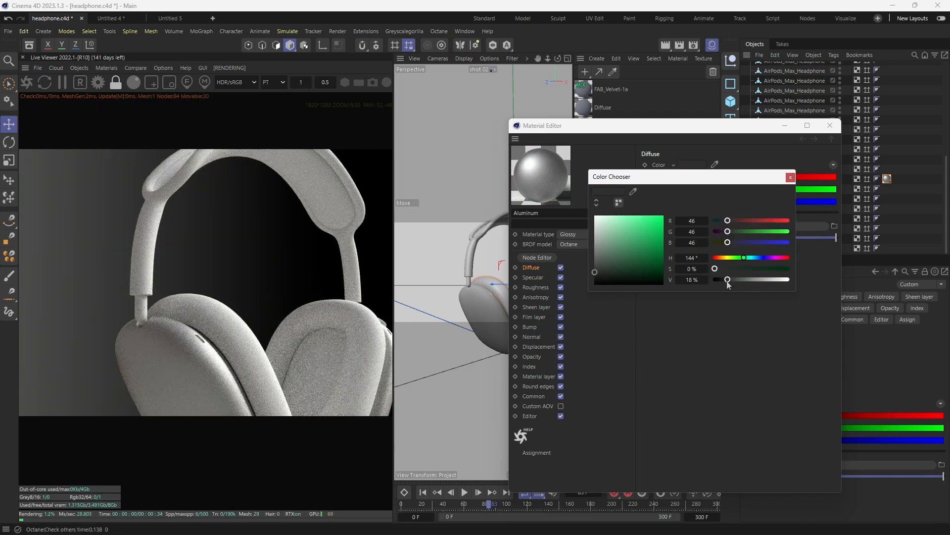
click(727, 280)
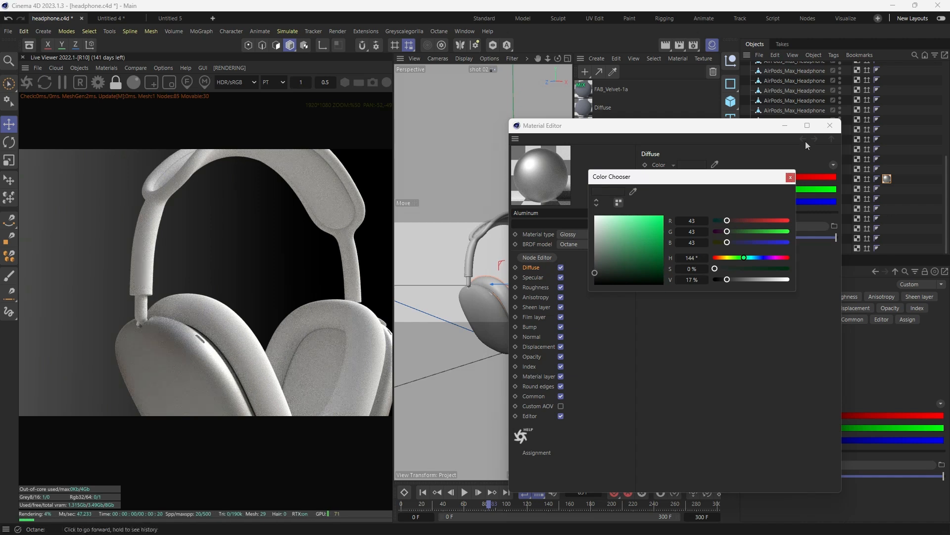
click(831, 126)
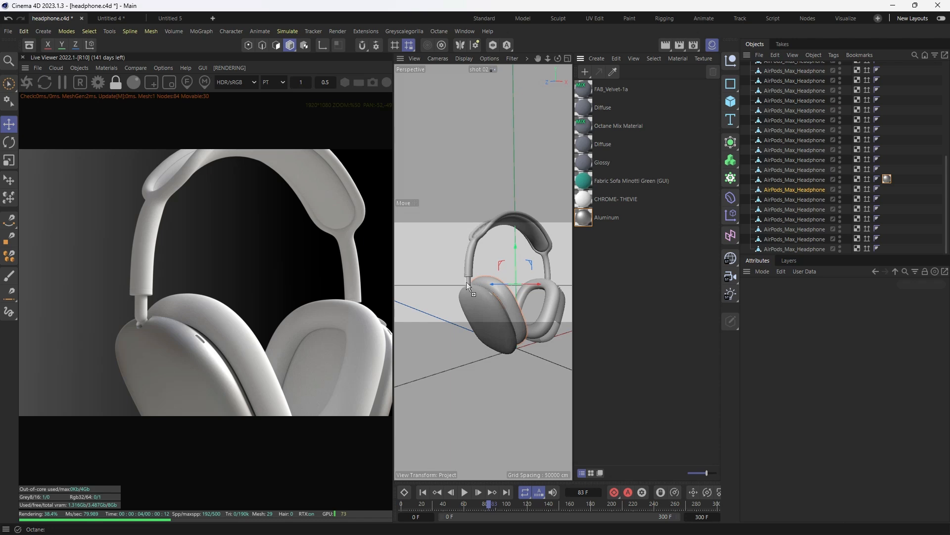
Assign the Aluminum material to the headband frame and the stems connecting it to the ear cups.
drag(466, 281, 467, 282)
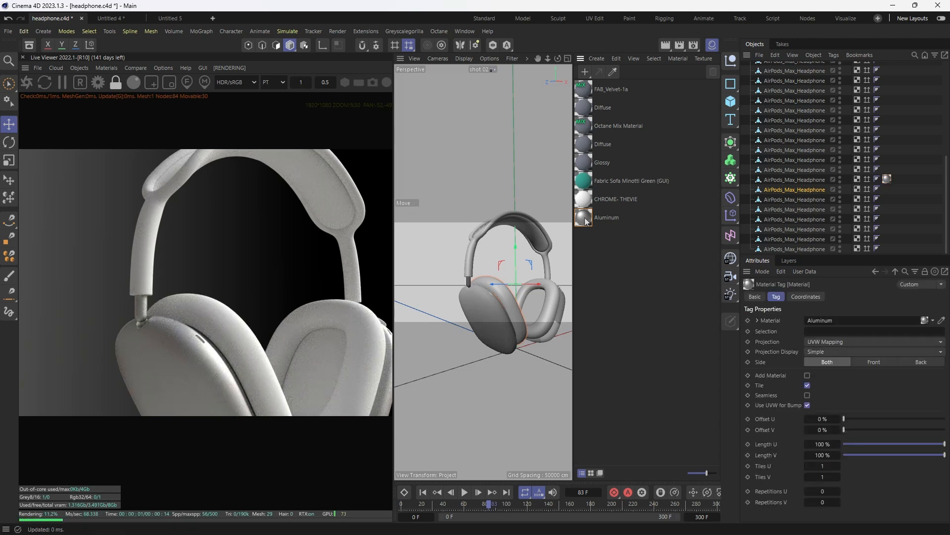
drag(472, 253, 471, 254)
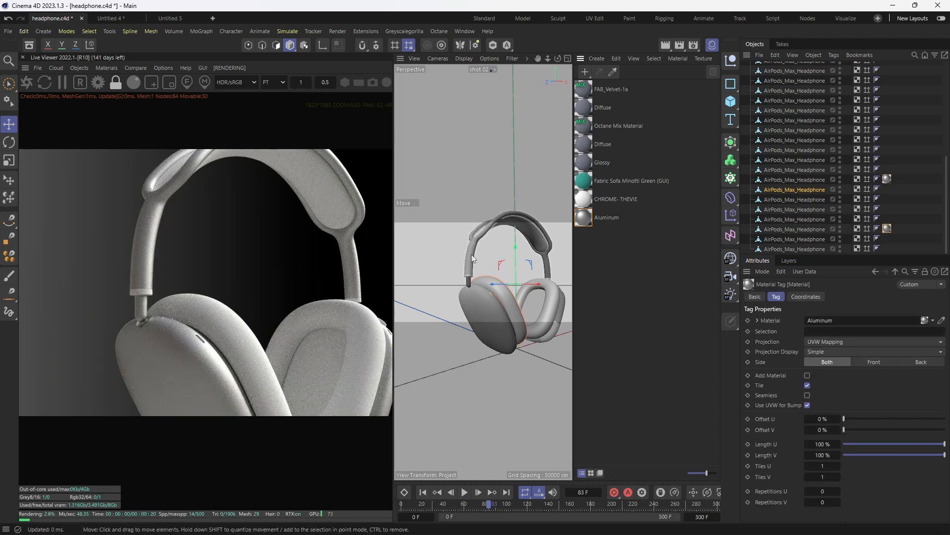
drag(602, 199, 470, 275)
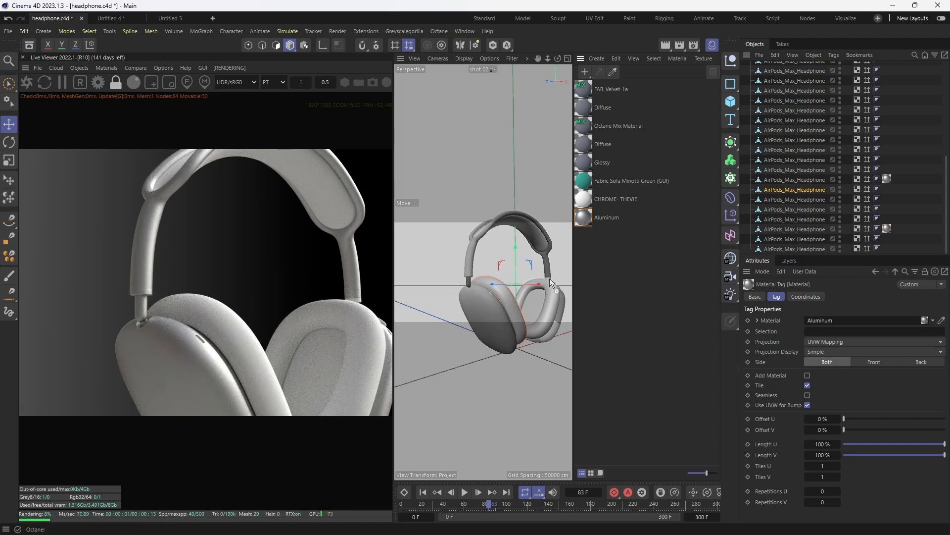
drag(550, 282, 554, 300)
Go to frame 158 and assign the Fabric Sofa Minotti Green material to the near ear cup's cushion.
drag(488, 504, 567, 505)
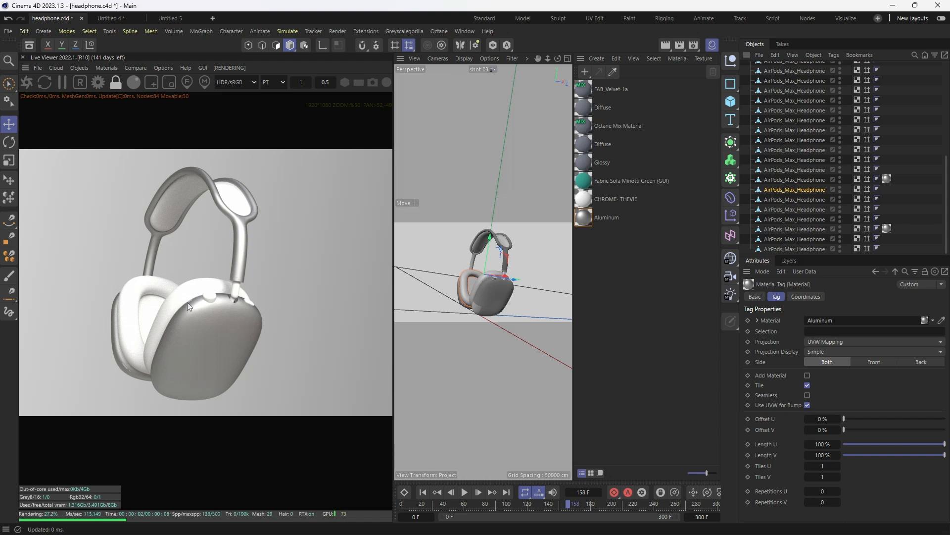
click(625, 253)
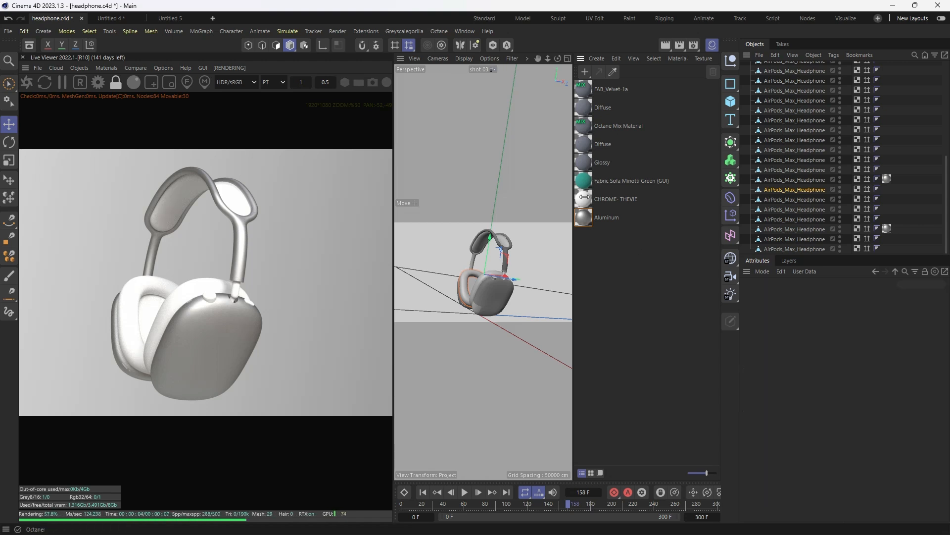
click(585, 181)
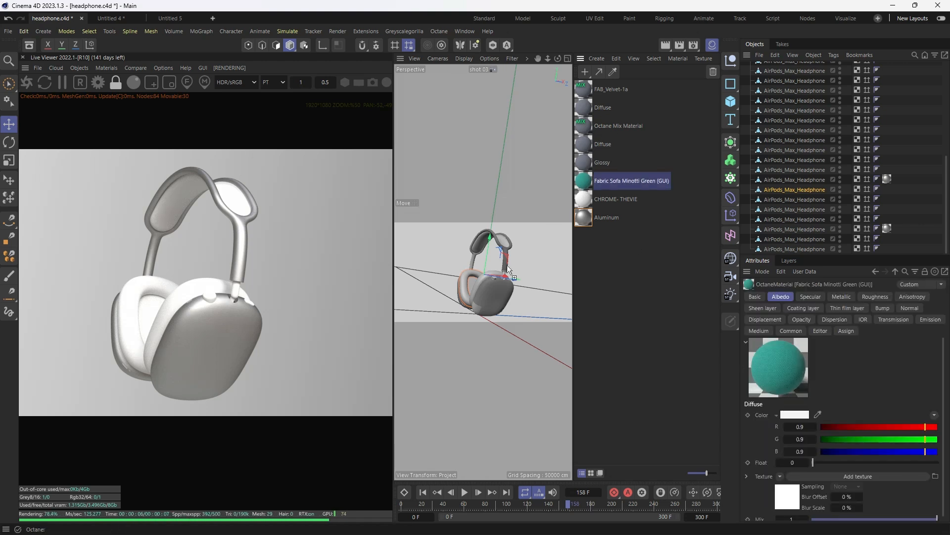
drag(481, 279, 482, 280)
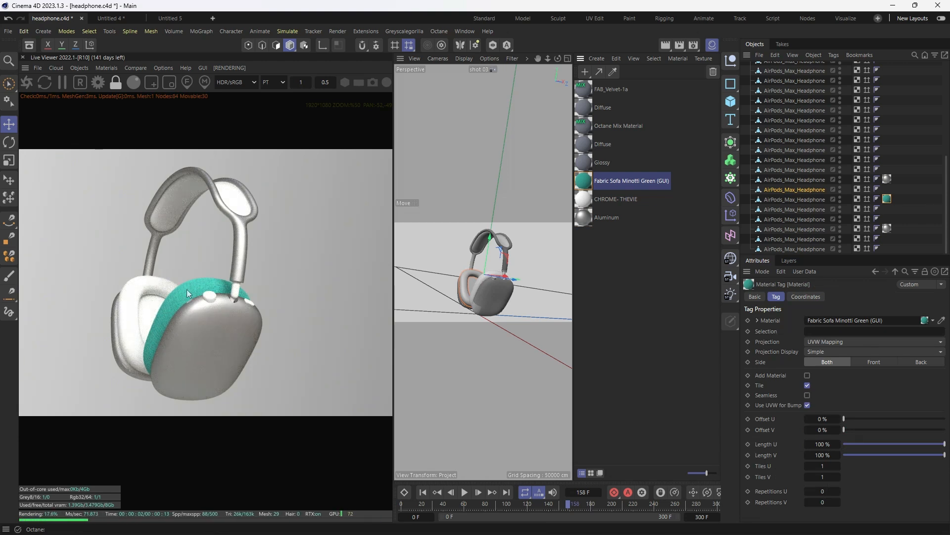
click(631, 317)
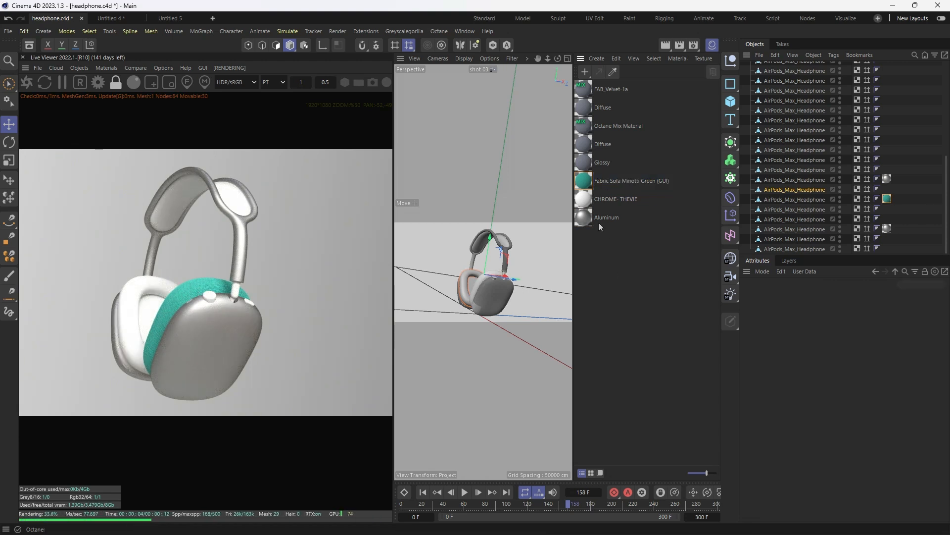
Open the Fabric Sofa Minotti Green material in the Octane Node Editor, auto arrange all its nodes and move the material node clear of them.
double_click(584, 181)
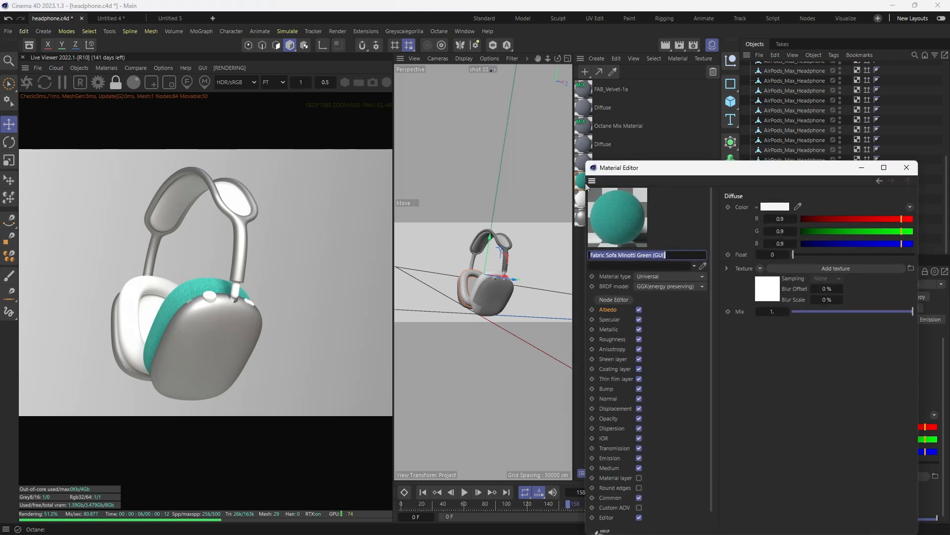
click(615, 300)
drag(509, 199, 638, 42)
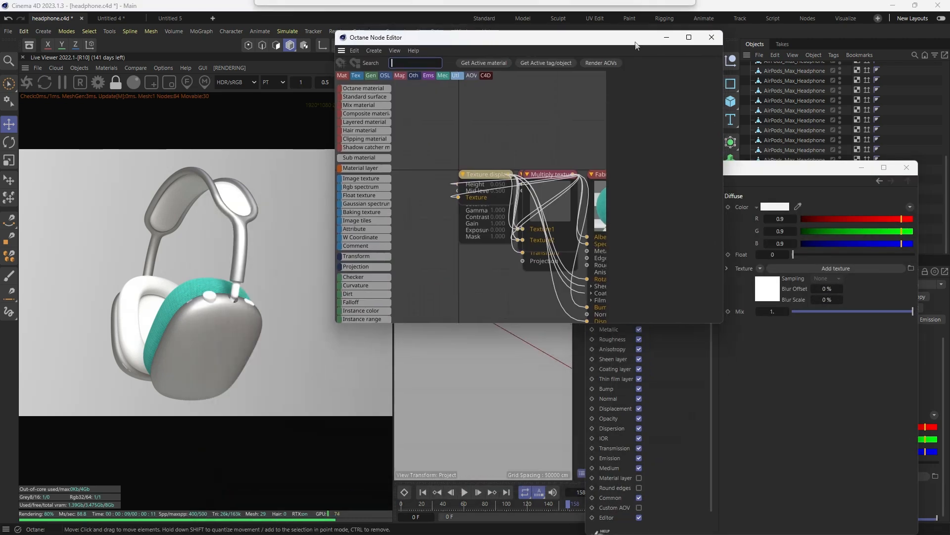
drag(718, 335, 864, 448)
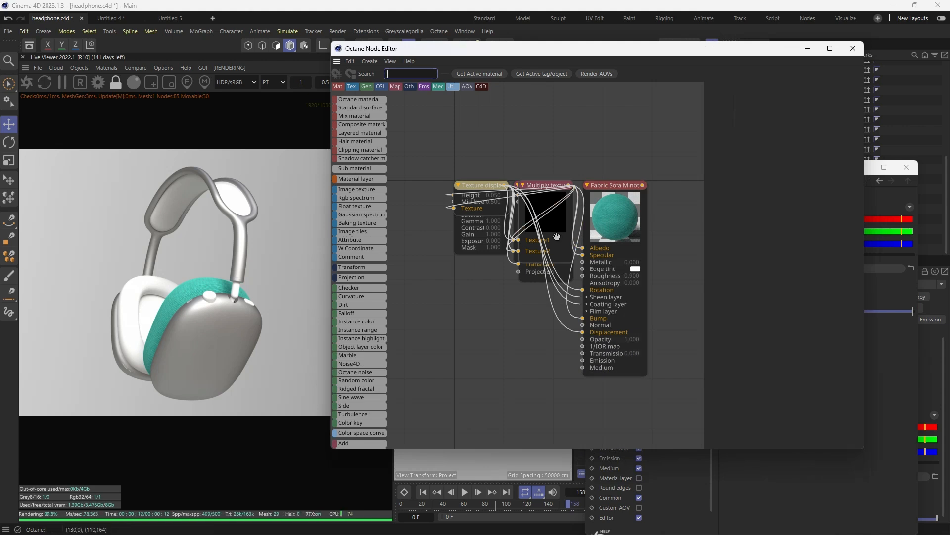
scroll(564, 205, down, 3)
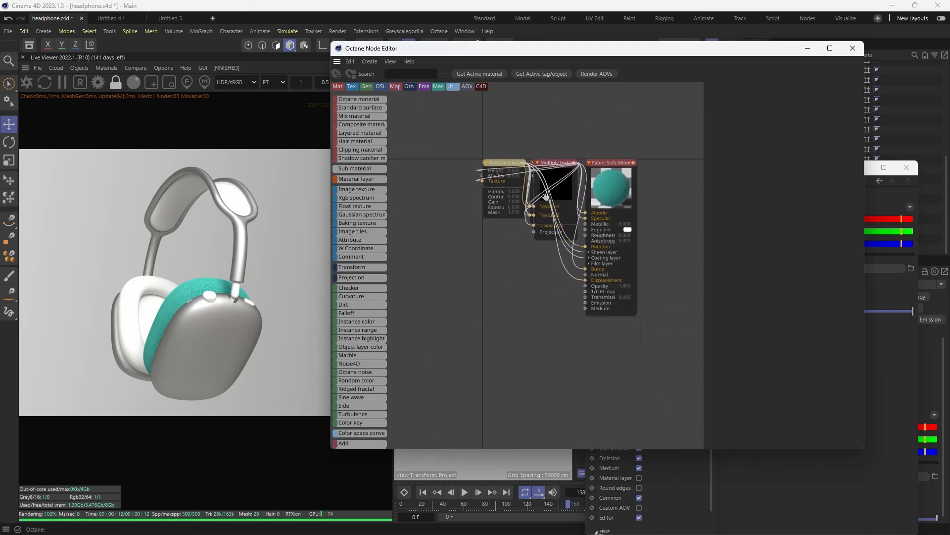
drag(451, 130, 660, 388)
right_click(607, 197)
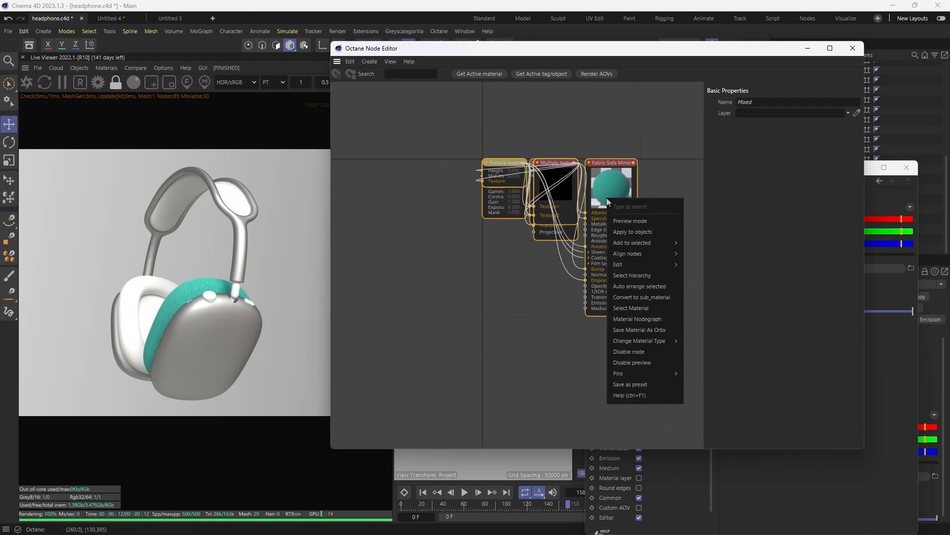
click(622, 288)
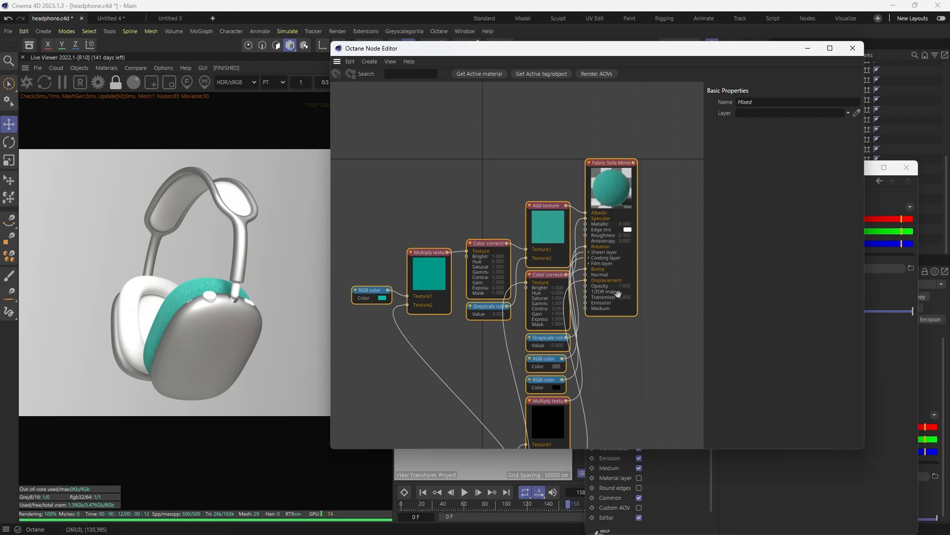
click(649, 281)
drag(586, 209, 668, 277)
middle_drag(518, 269, 566, 246)
scroll(524, 270, down, 1)
Set the RGB color node feeding the fabric's Multiply texture to 0% saturation and 39% value, and close the node and material editors.
drag(412, 275, 401, 239)
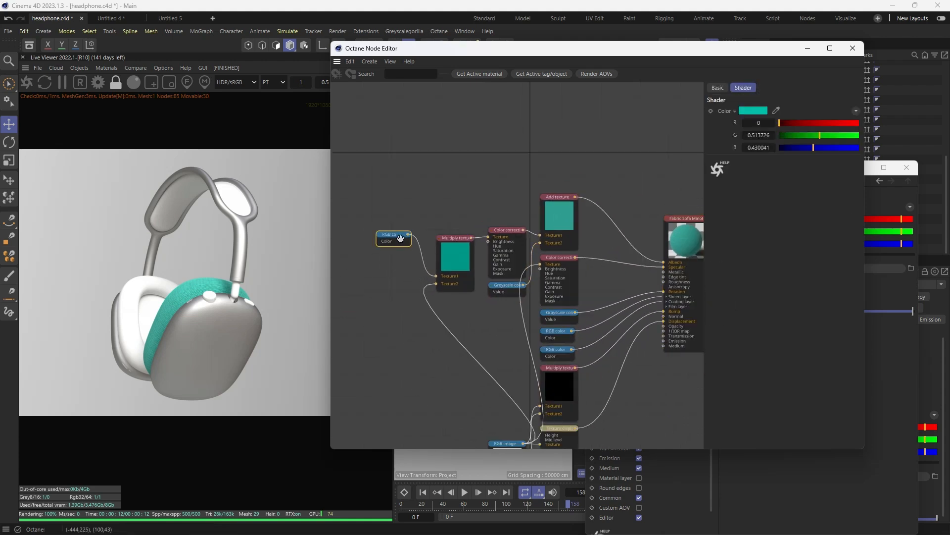
scroll(489, 277, down, 2)
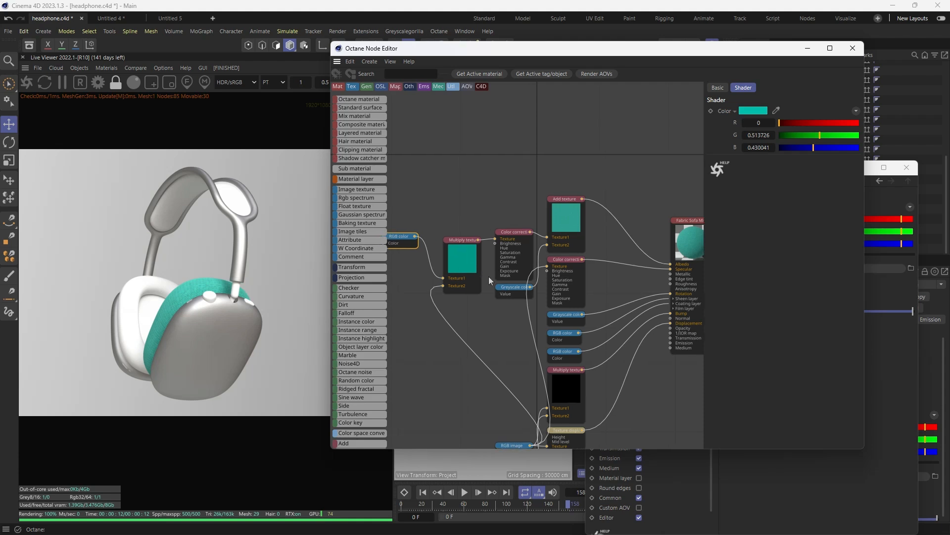
middle_drag(489, 277, 502, 290)
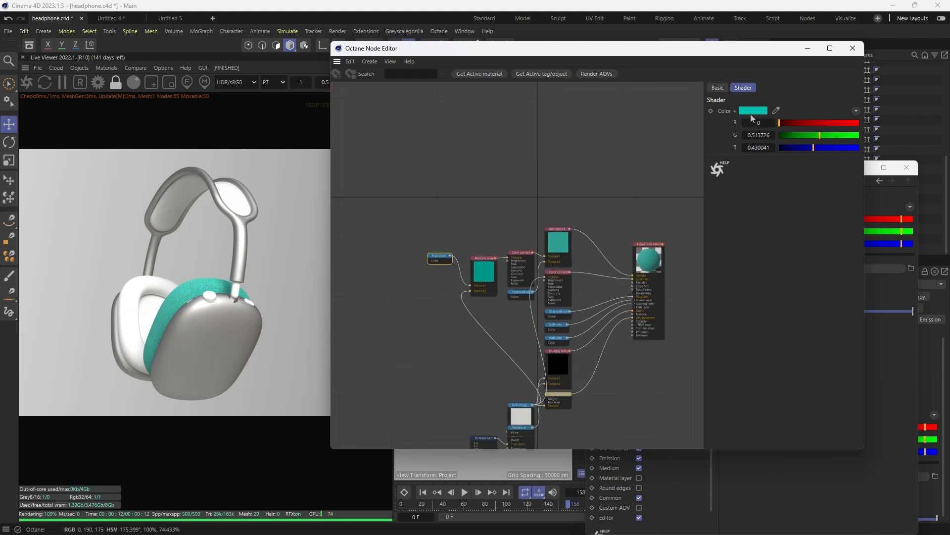
click(752, 111)
drag(795, 215, 775, 215)
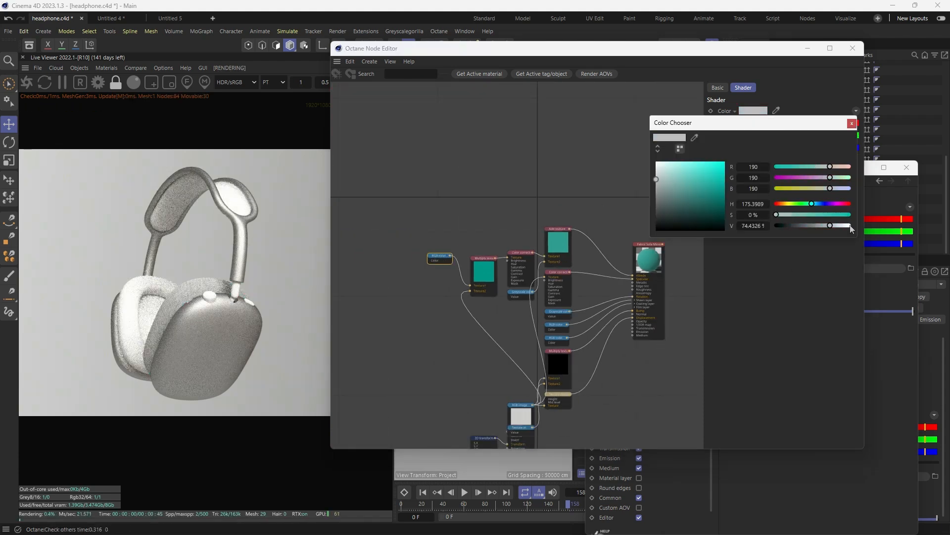
click(827, 225)
drag(828, 227, 807, 226)
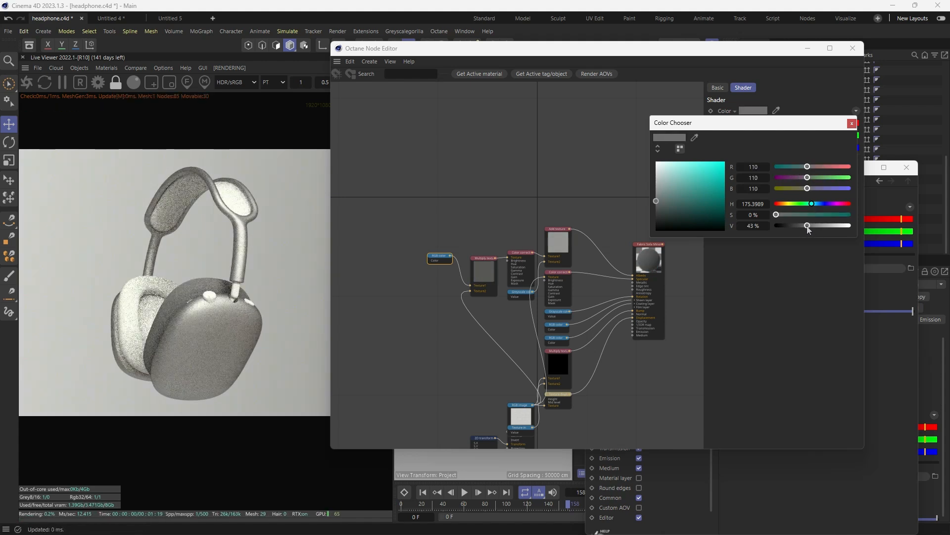
click(804, 227)
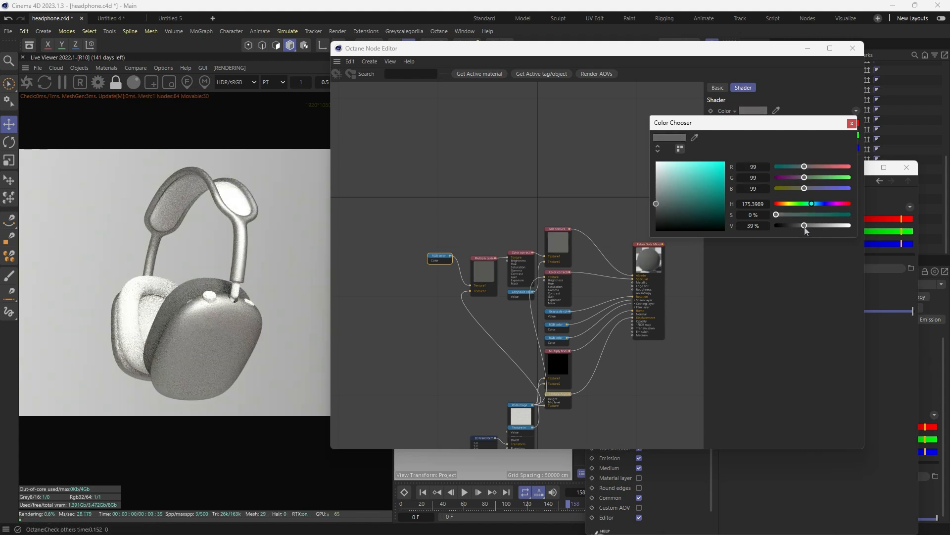
click(852, 48)
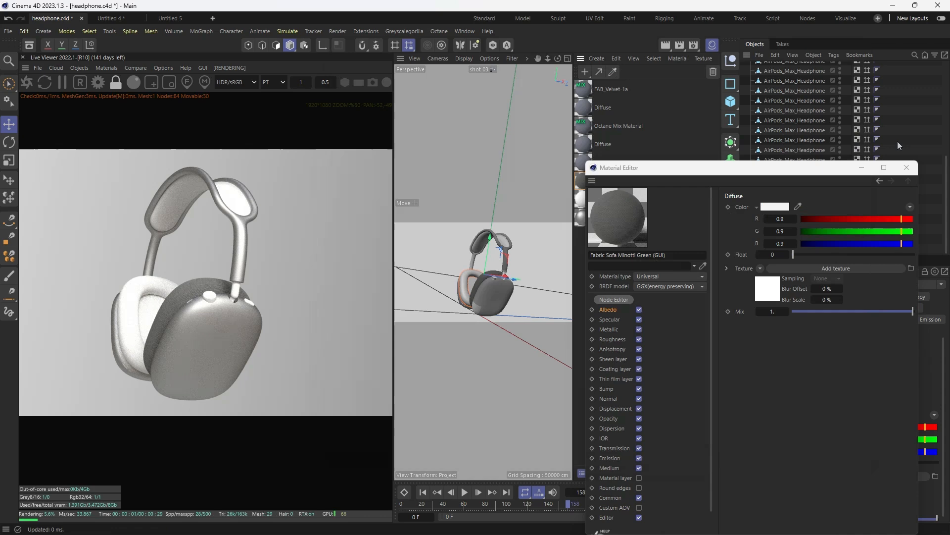
click(906, 166)
Assign the recolored fabric material to the other ear cushion and check the weave up close at frame 123.
click(638, 236)
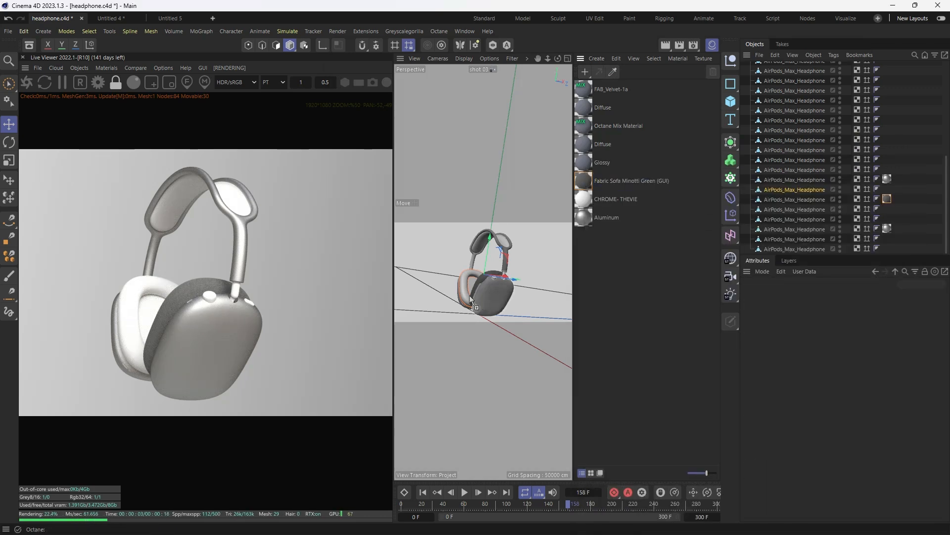
drag(469, 295, 466, 293)
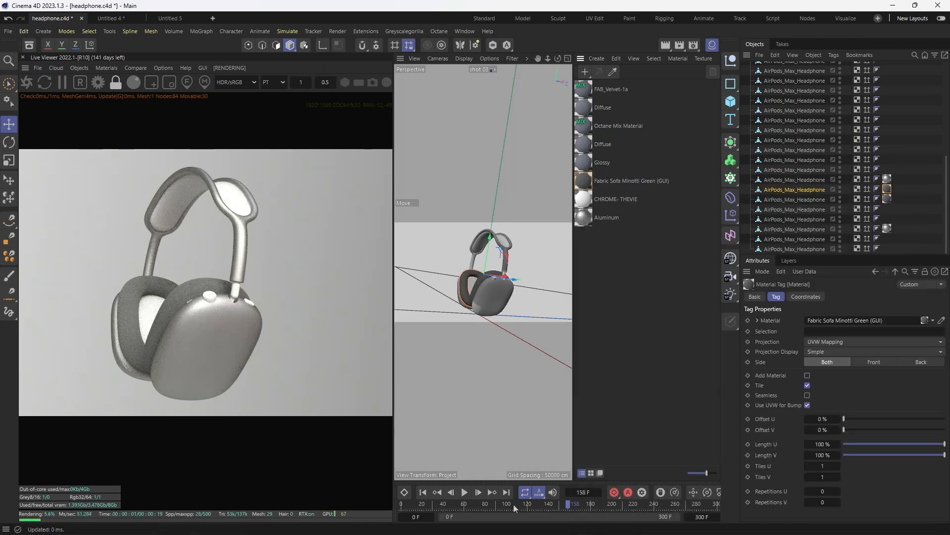
mouse_move(513, 504)
mouse_down()
mouse_move(557, 505)
mouse_move(530, 504)
mouse_up()
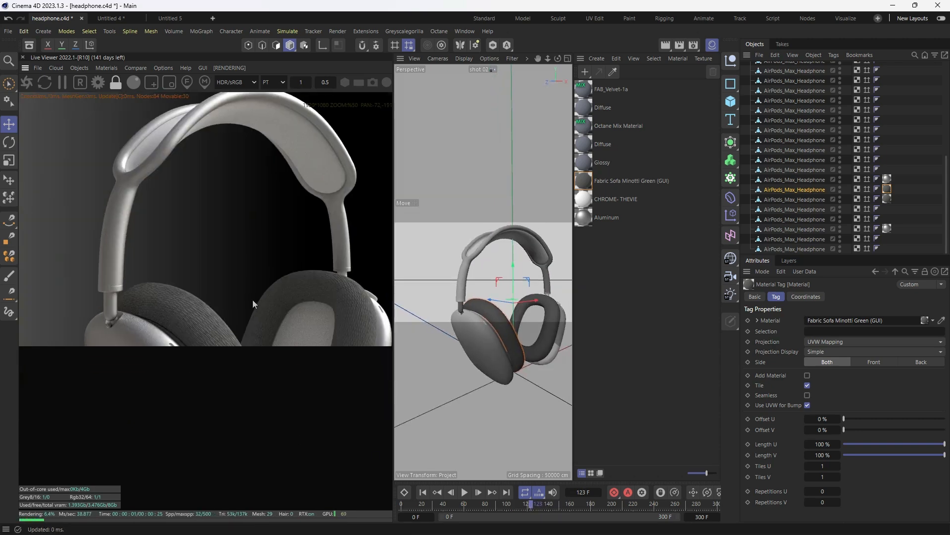
scroll(213, 325, up, 2)
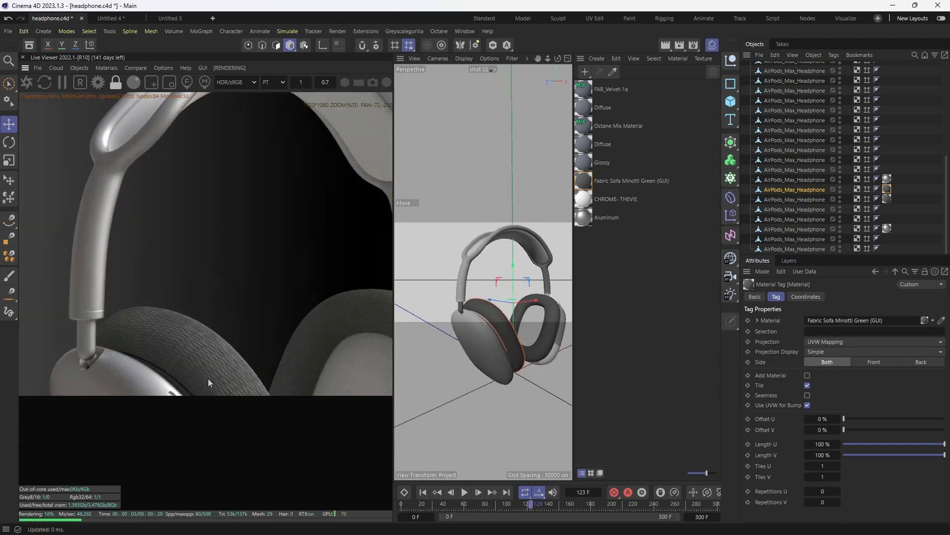
scroll(203, 354, up, 6)
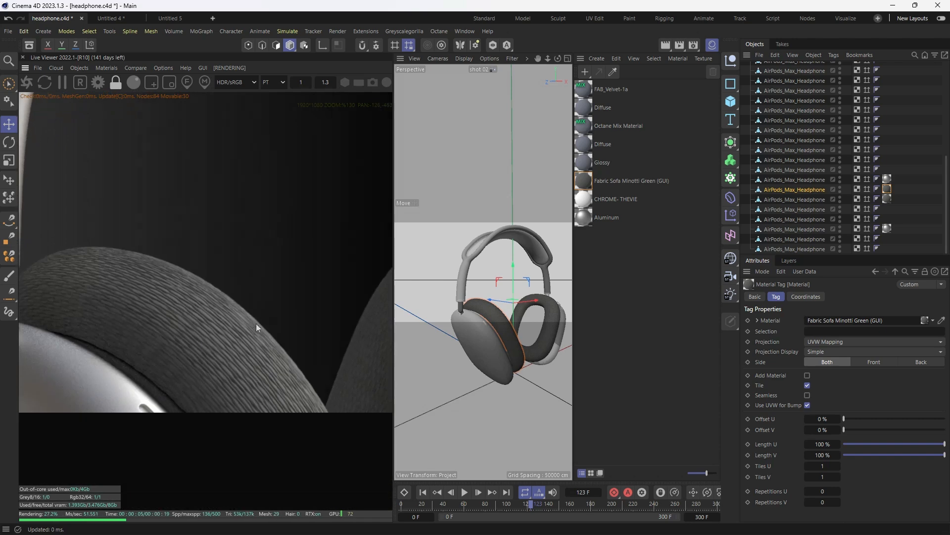
scroll(206, 346, down, 7)
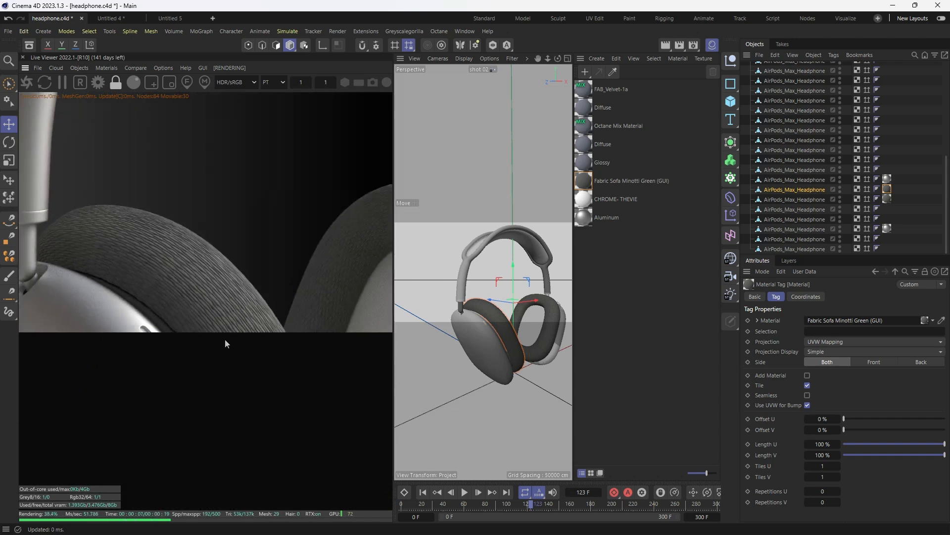
scroll(226, 366, down, 2)
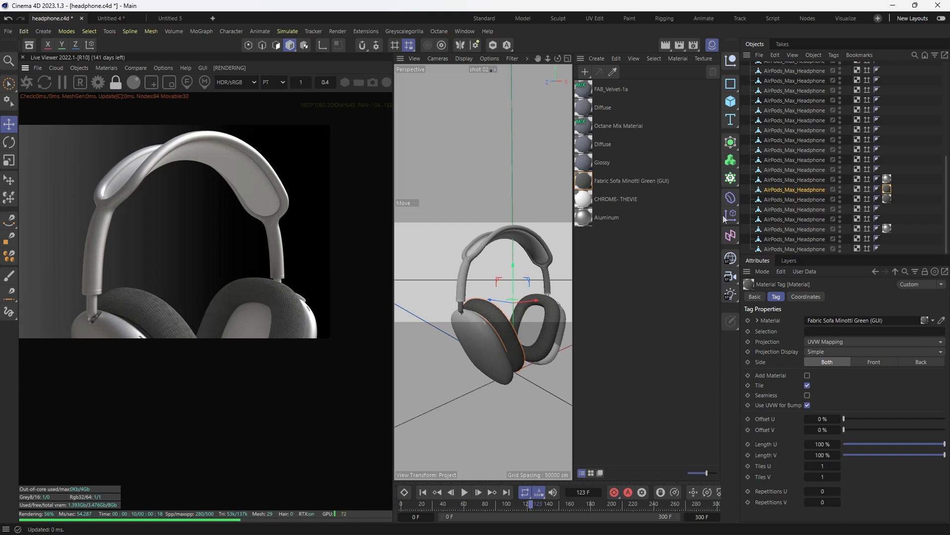
Set the projection of both ear cushions' fabric material tags to Cubic.
click(596, 182)
click(806, 190)
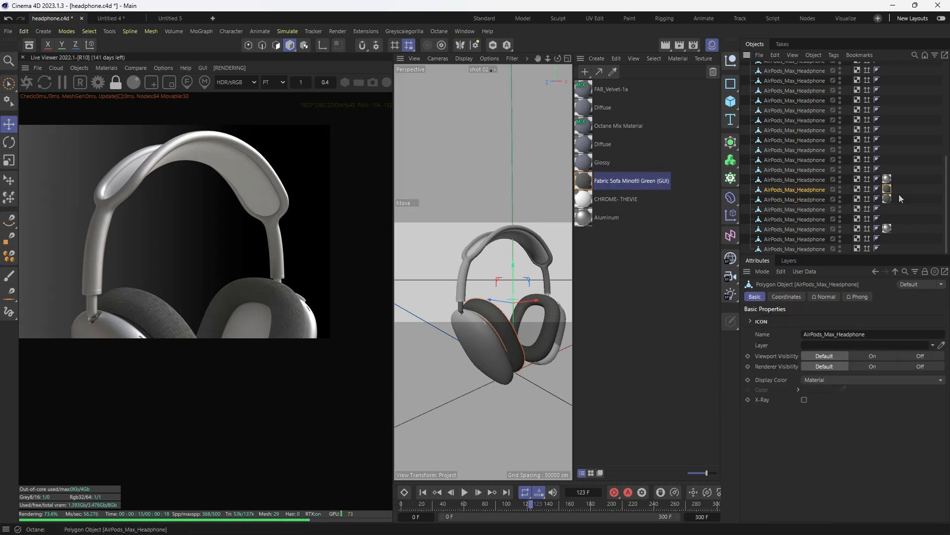
click(888, 190)
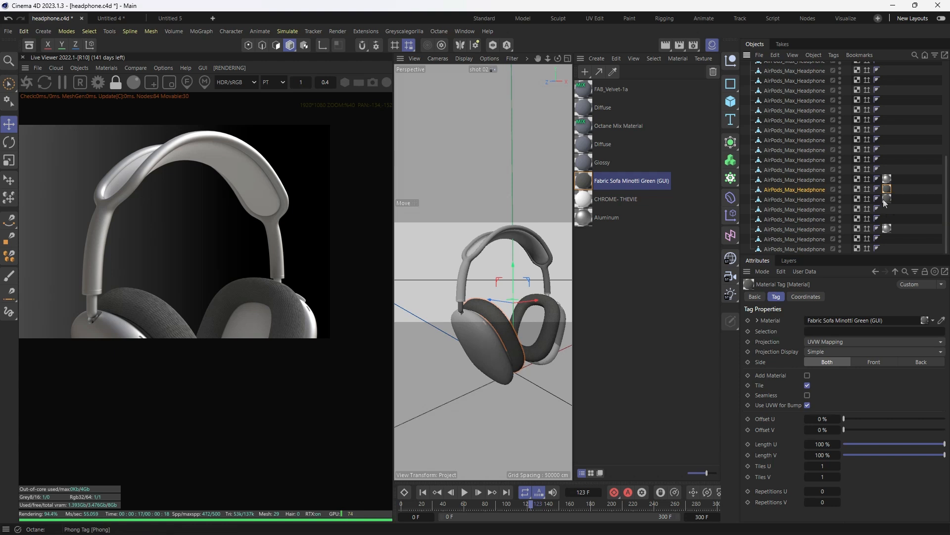
click(815, 193)
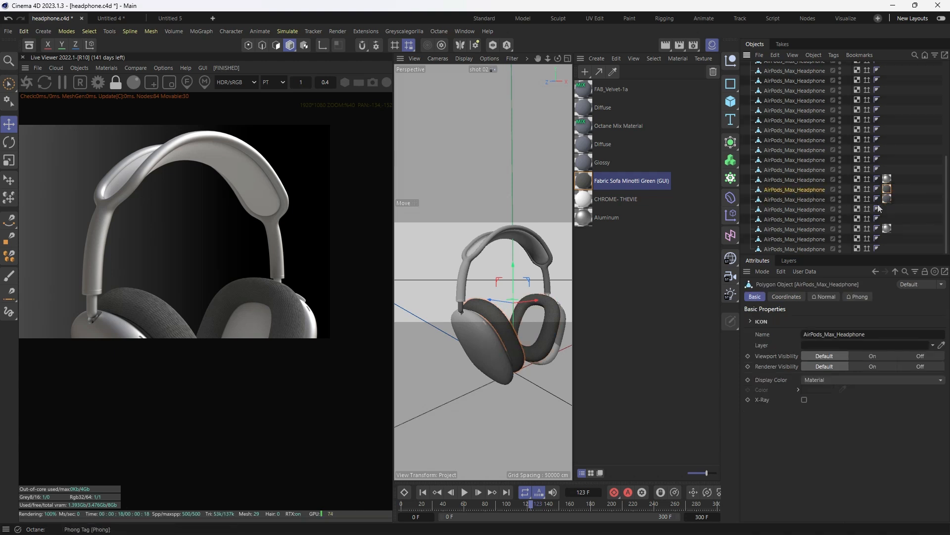
click(887, 189)
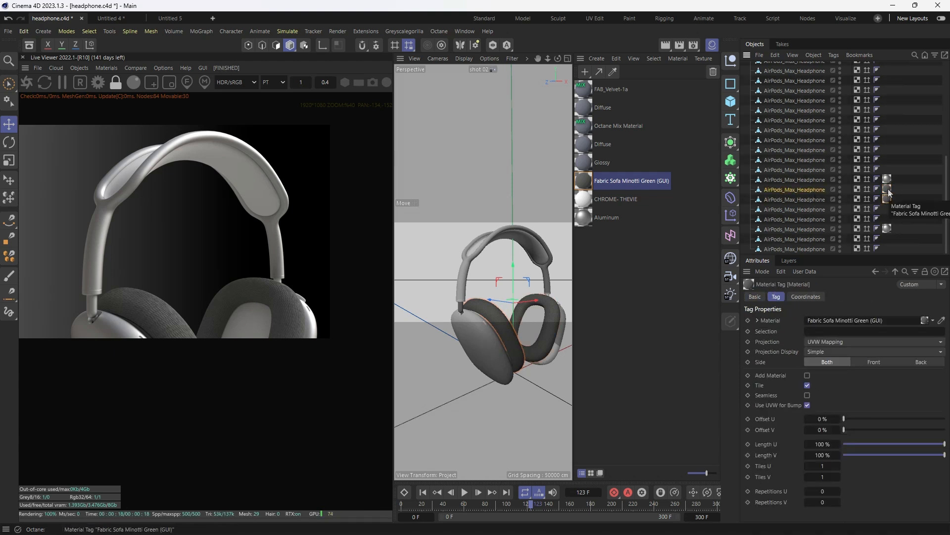
shift+click(888, 190)
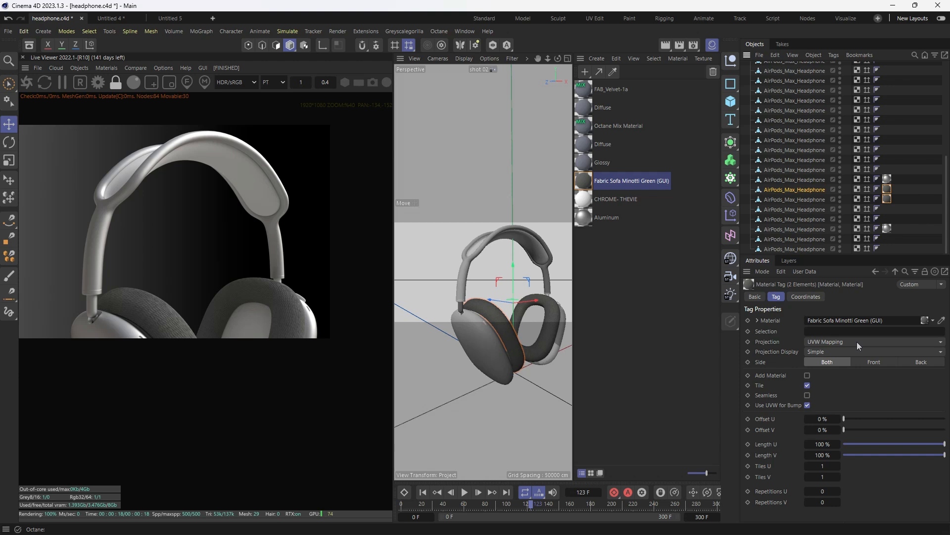
click(819, 342)
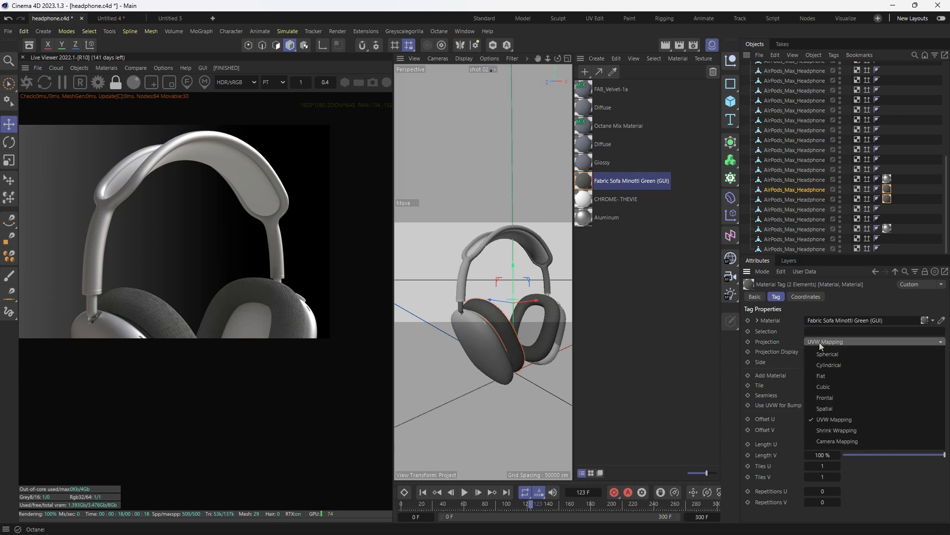
click(827, 390)
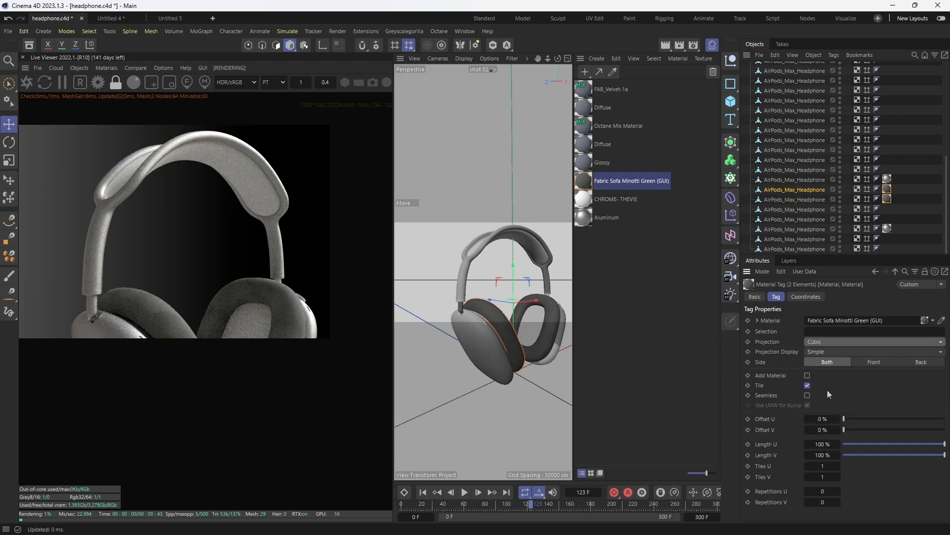
Open the Fabric Sofa Minotti Green material in the Octane Node Editor and spread apart the 2D transform, float texture and RGB image nodes.
scroll(236, 331, up, 2)
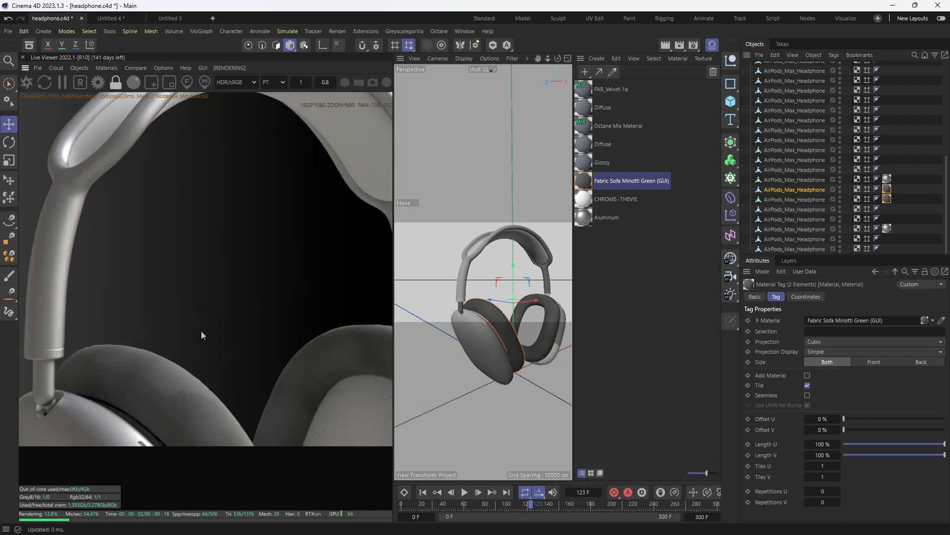
middle_drag(171, 394, 188, 305)
scroll(212, 314, down, 1)
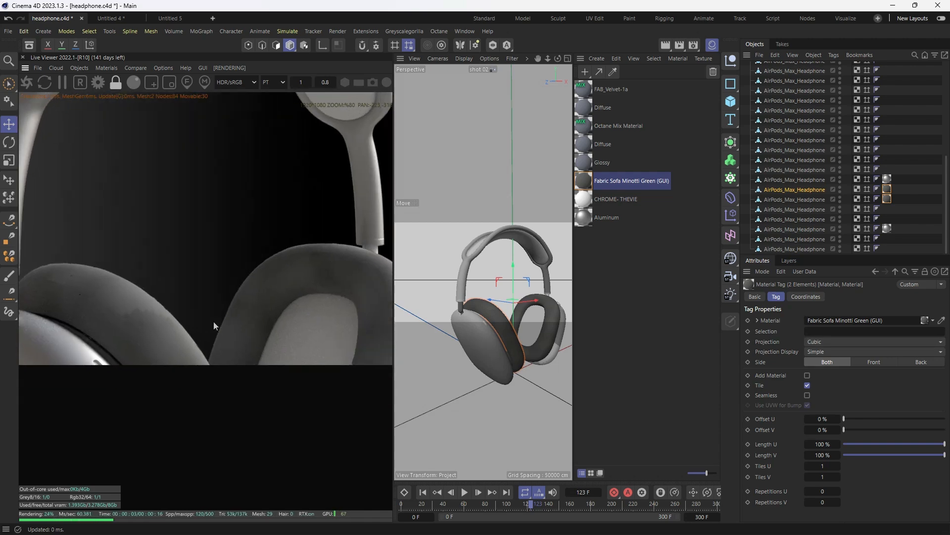
right_click(136, 289)
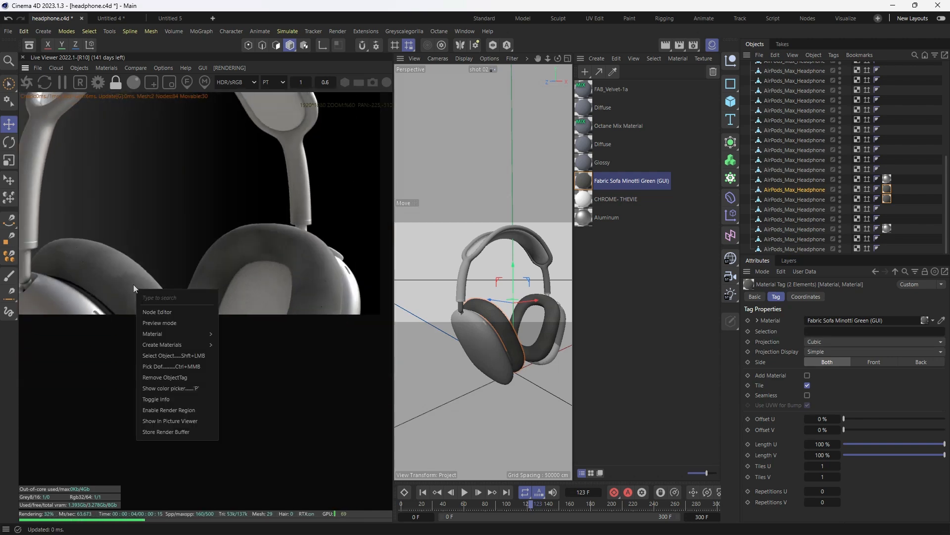
click(631, 299)
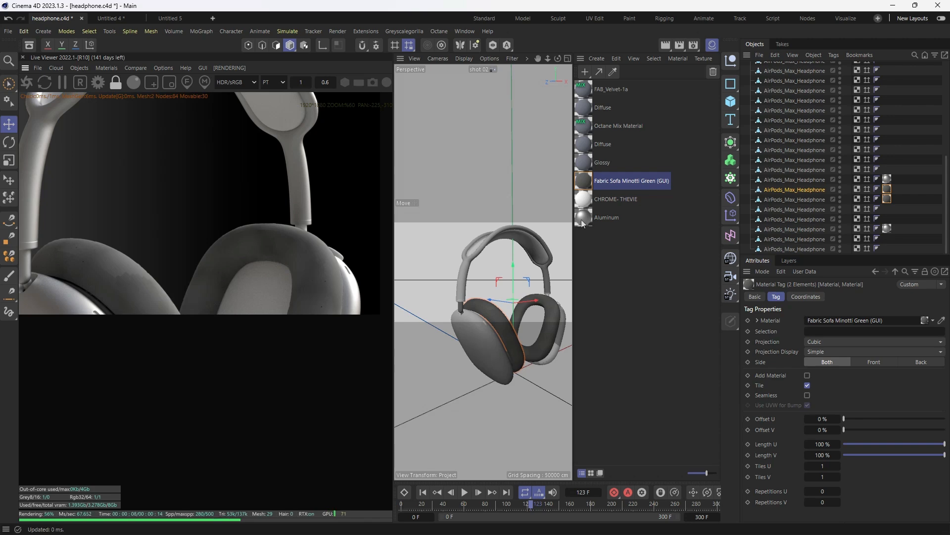
double_click(584, 181)
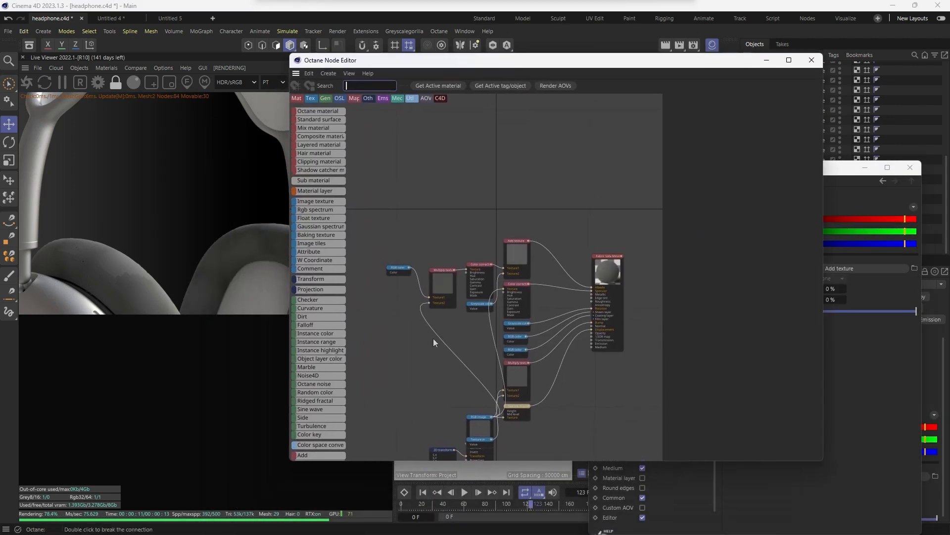
drag(459, 338, 462, 375)
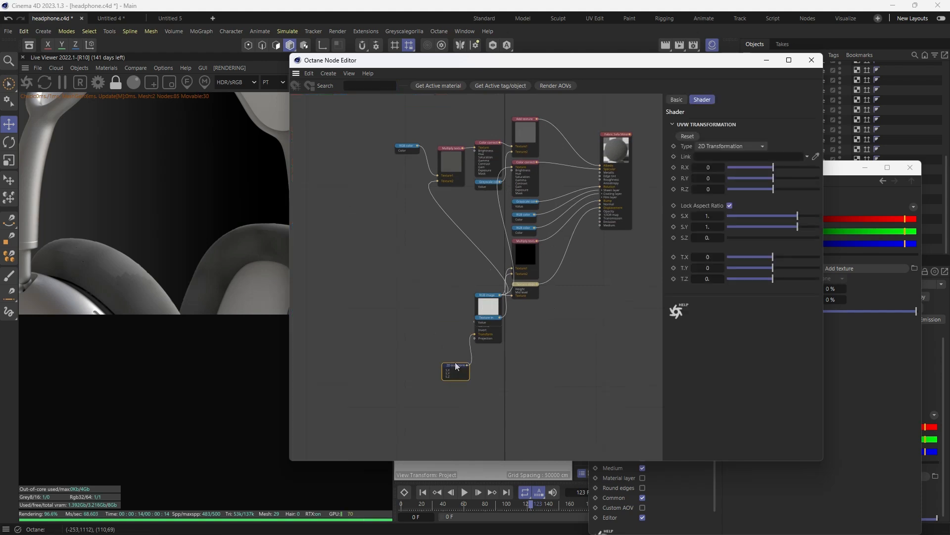
drag(488, 319, 527, 394)
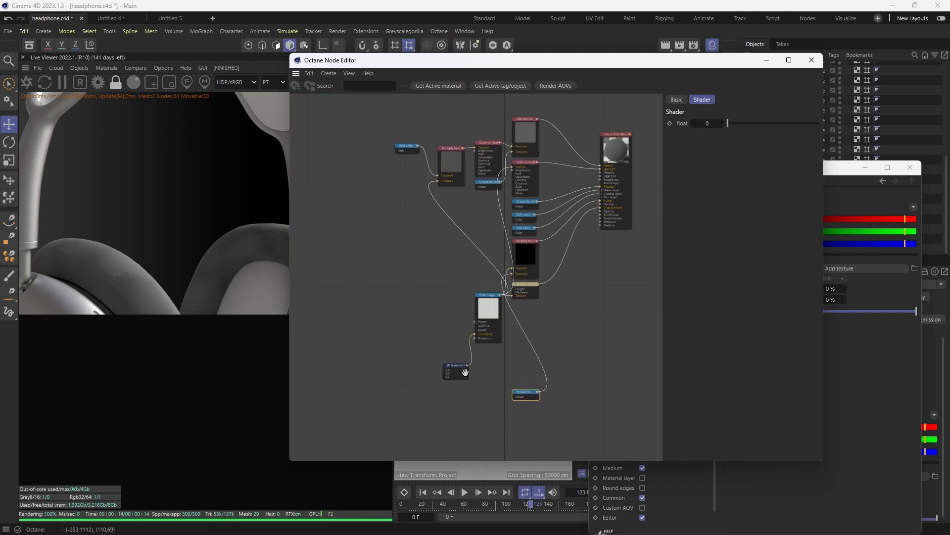
drag(465, 372, 399, 345)
drag(493, 309, 446, 289)
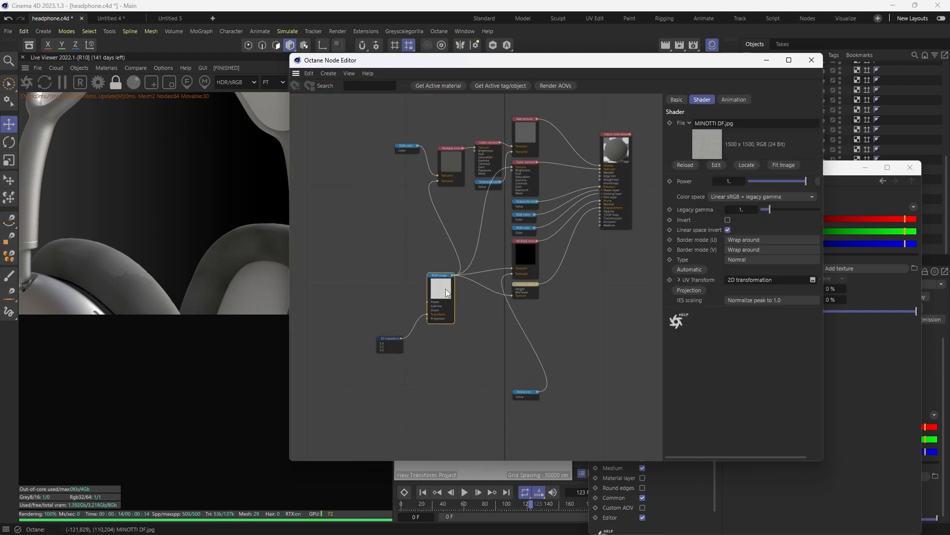
Scale the RGB image's 2D transformation to about 0.033 on all axes, check the cushion weave in the render, and close both editors.
click(388, 350)
scroll(376, 336, up, 5)
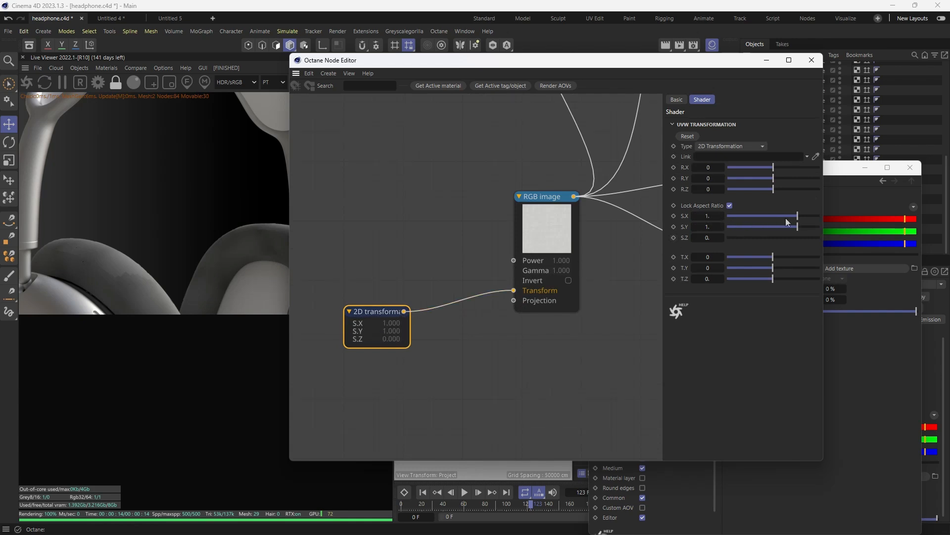
drag(786, 219, 762, 220)
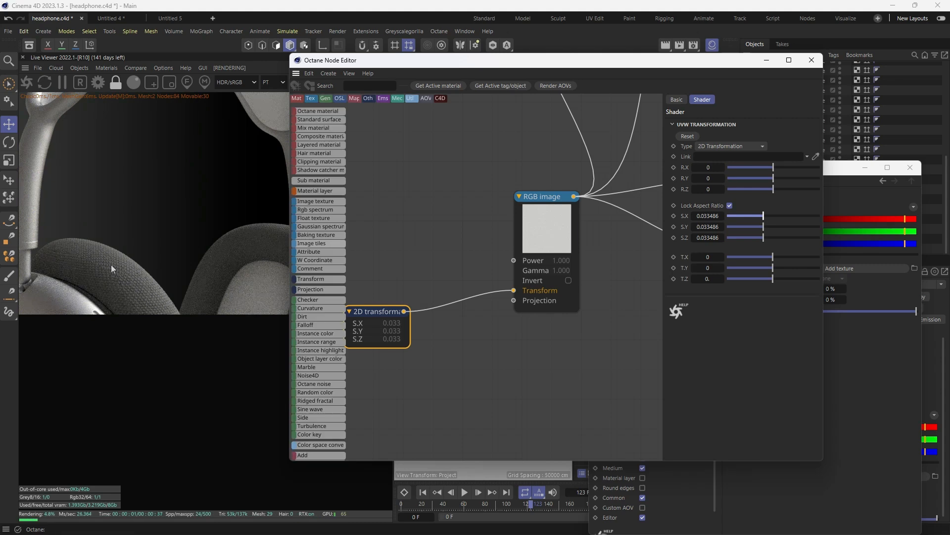
middle_drag(111, 265, 114, 295)
scroll(114, 298, up, 2)
scroll(117, 350, down, 1)
scroll(118, 351, down, 5)
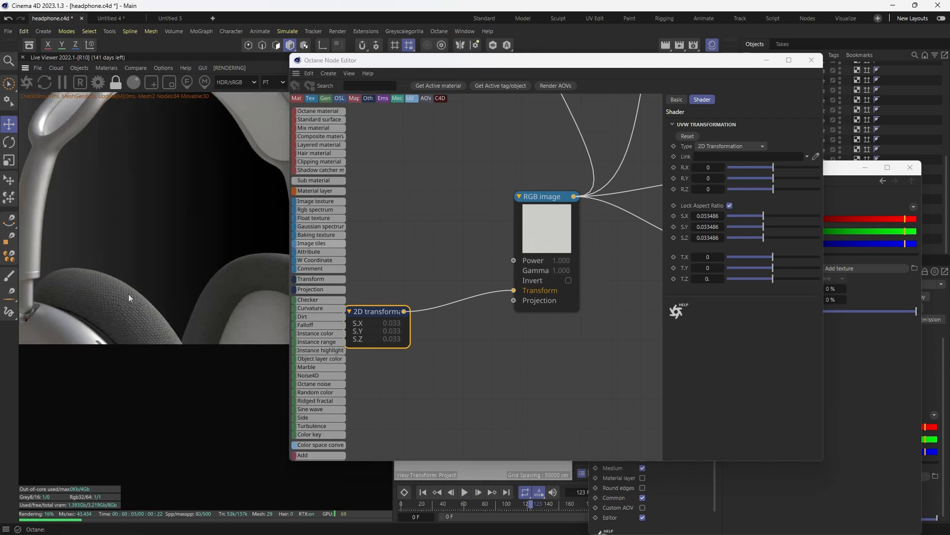
scroll(139, 341, up, 1)
scroll(139, 342, down, 1)
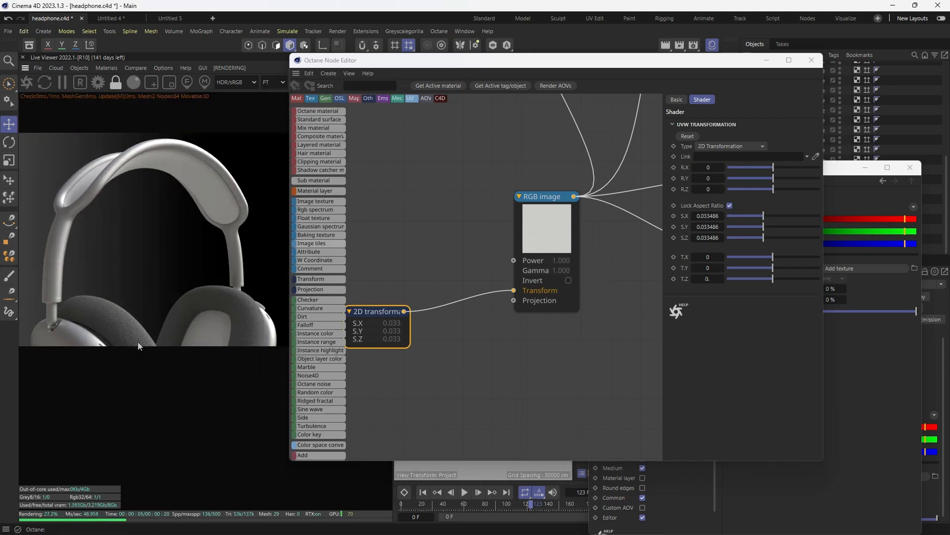
click(812, 60)
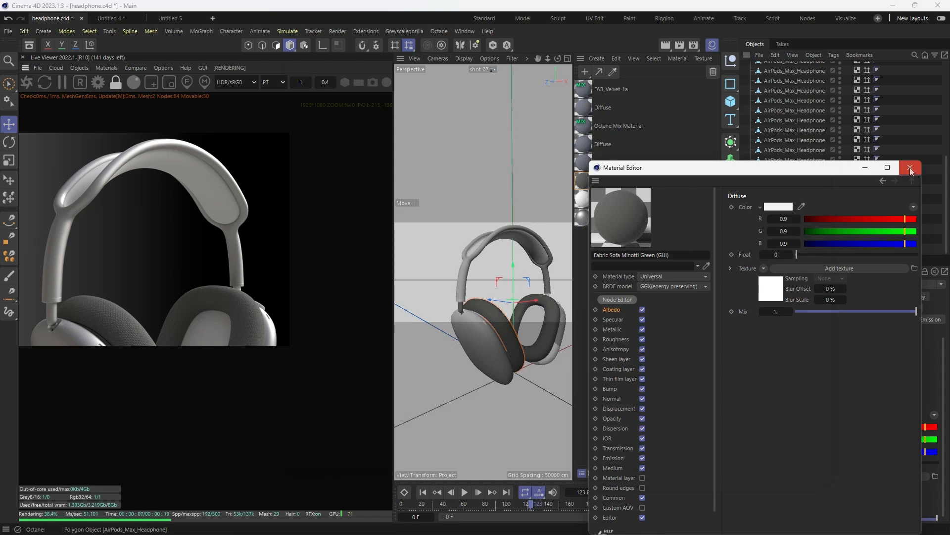
click(910, 168)
Assign the Fabric Sofa Minotti Green material to the headband's inner and outer mesh panels and the ear cup linings.
click(627, 303)
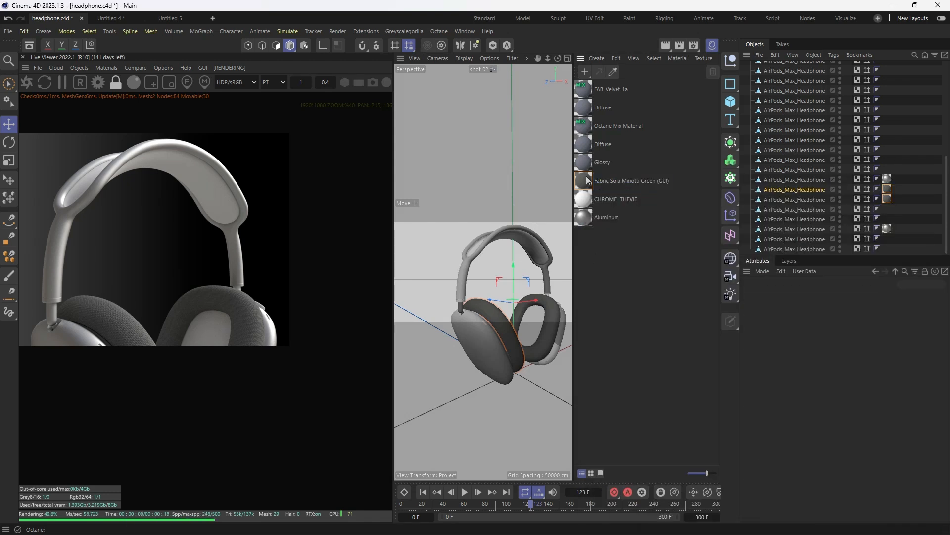
drag(533, 245, 534, 247)
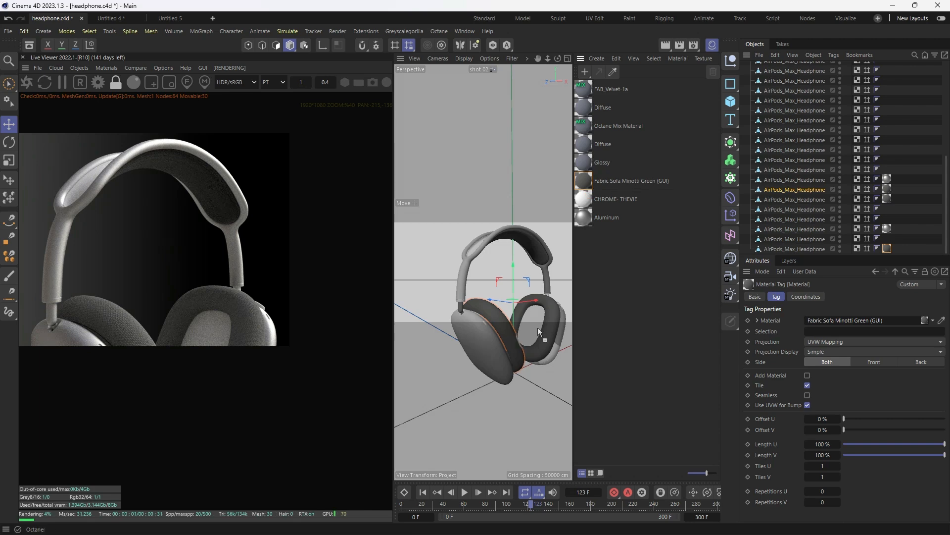
click(459, 503)
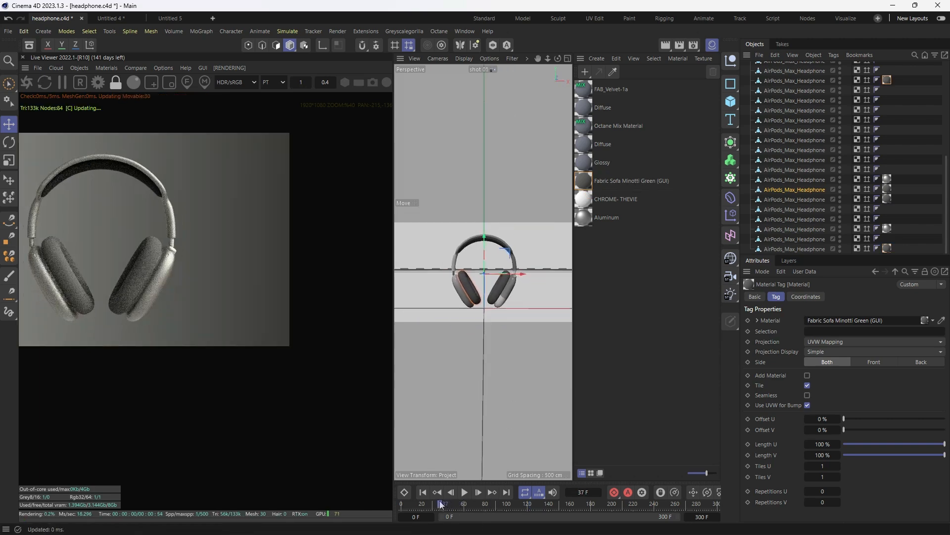
drag(457, 504, 579, 498)
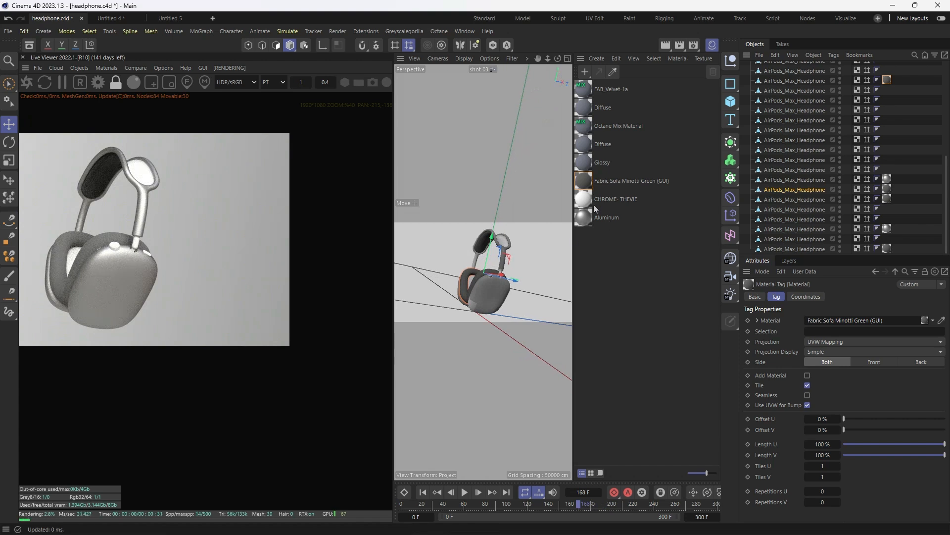
drag(469, 278, 469, 278)
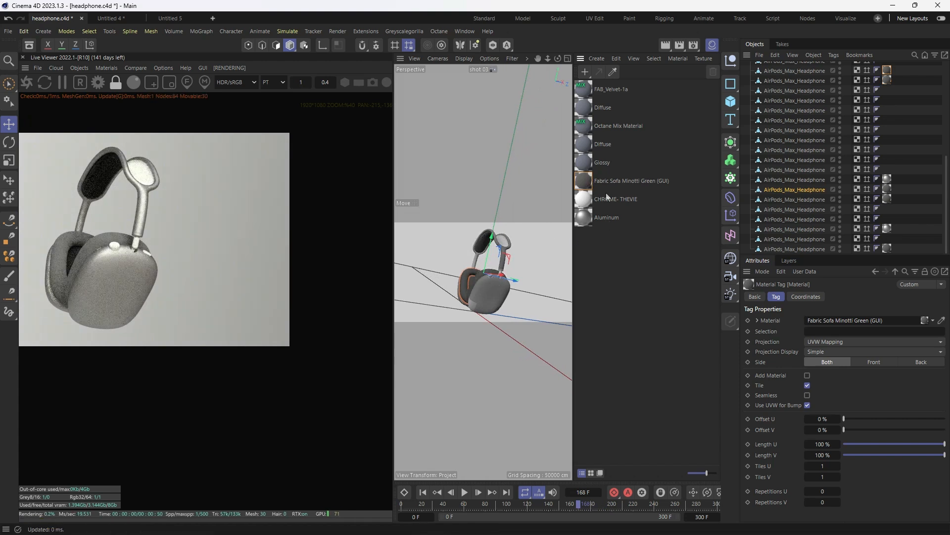
drag(505, 246, 505, 246)
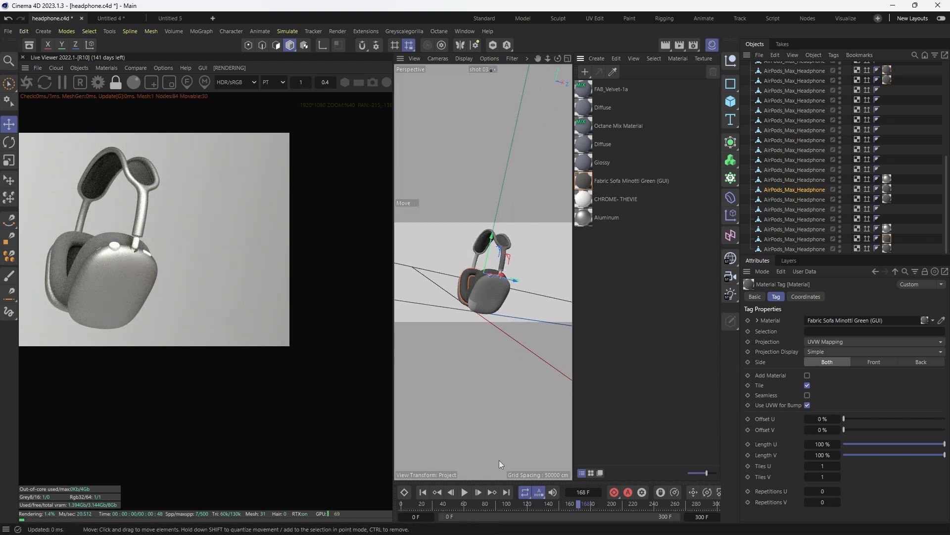
Assign the Aluminum material to the small control parts on top of the ear cup, working at frame 144.
drag(631, 504, 553, 499)
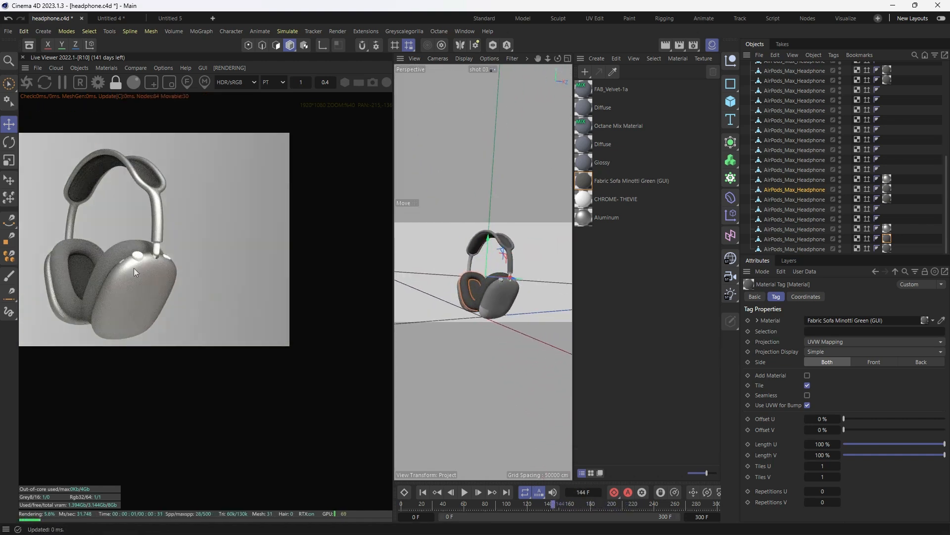
click(650, 276)
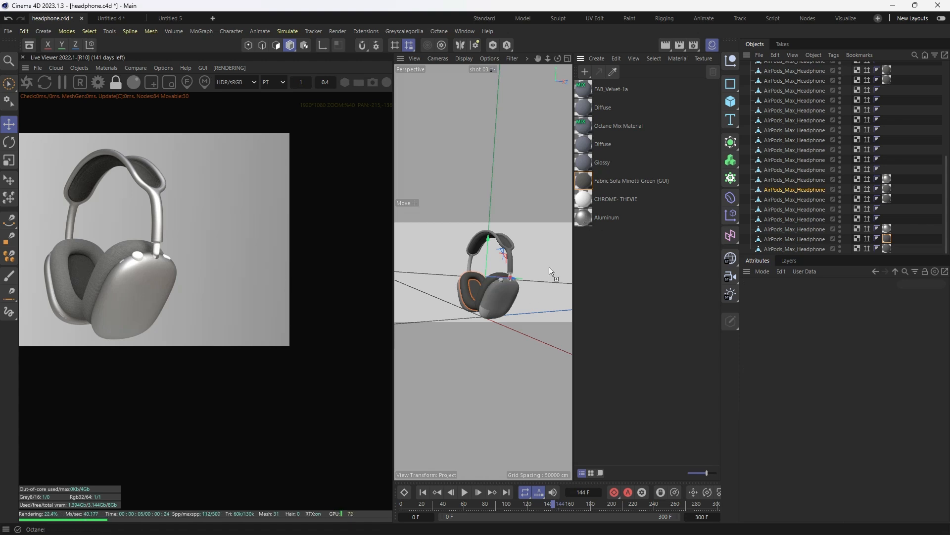
click(502, 280)
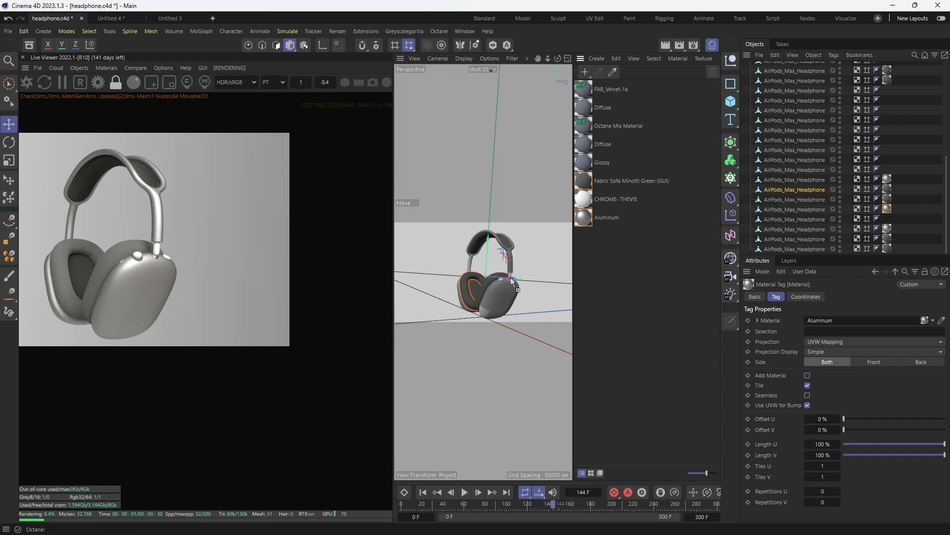
drag(503, 283, 504, 283)
drag(515, 279, 516, 279)
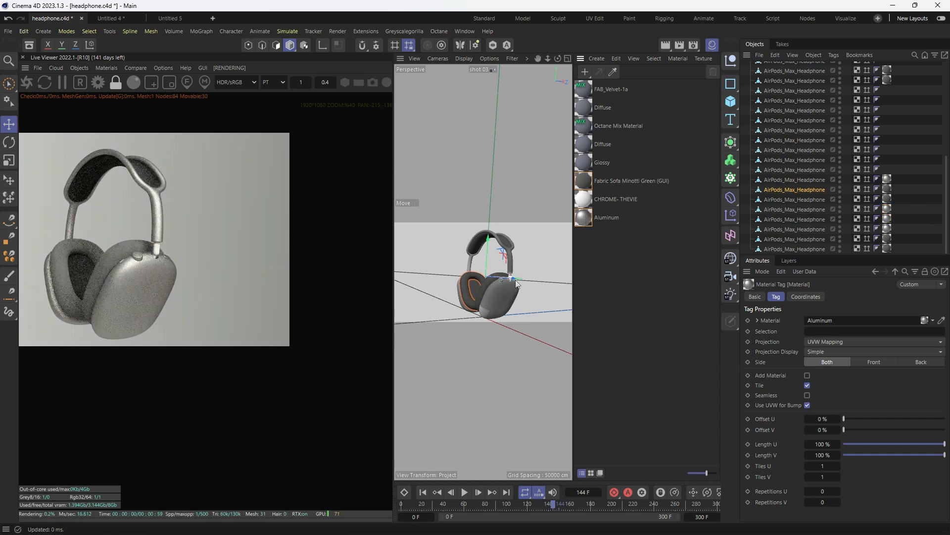
Review the assigned materials across the first three shots with the full render frame centered, ending at frame 117.
drag(654, 503, 584, 503)
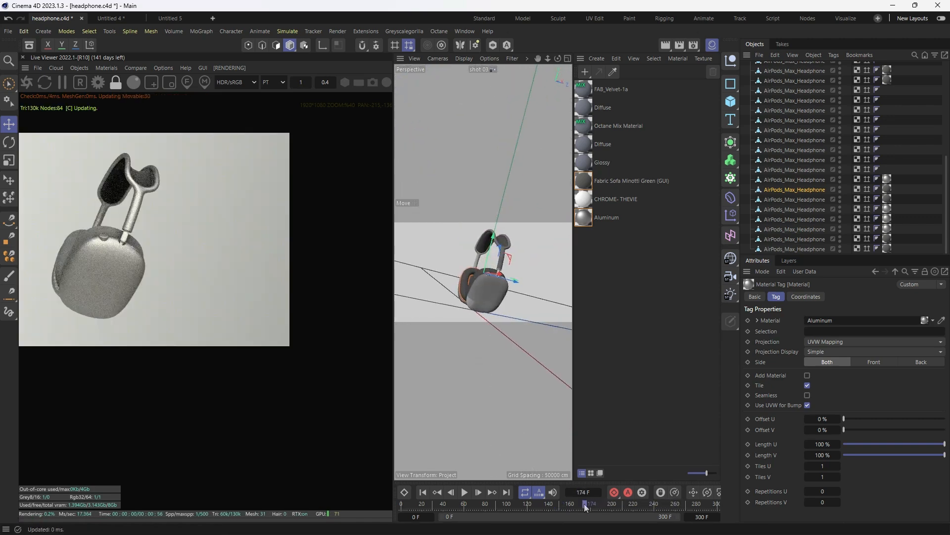
drag(482, 509, 433, 505)
drag(129, 268, 200, 308)
scroll(192, 314, down, 2)
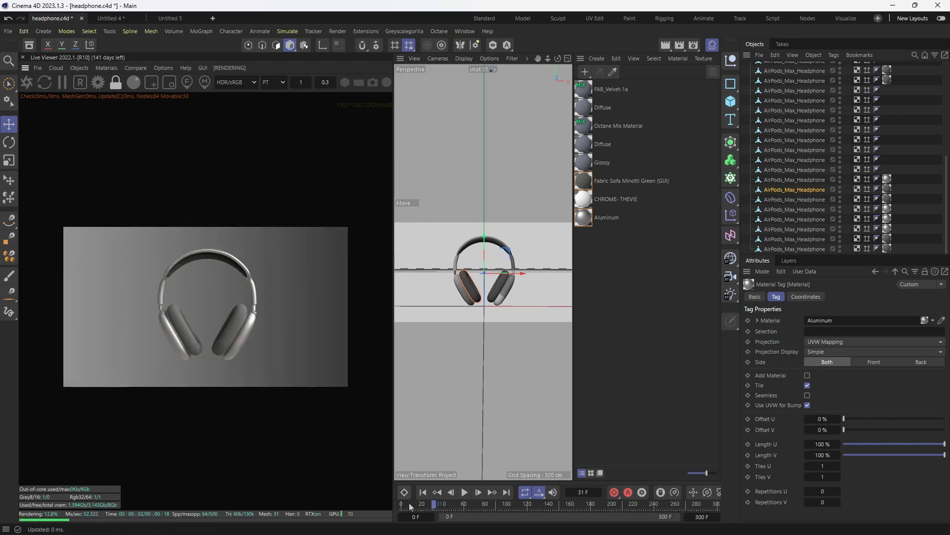
click(425, 504)
drag(425, 505, 524, 512)
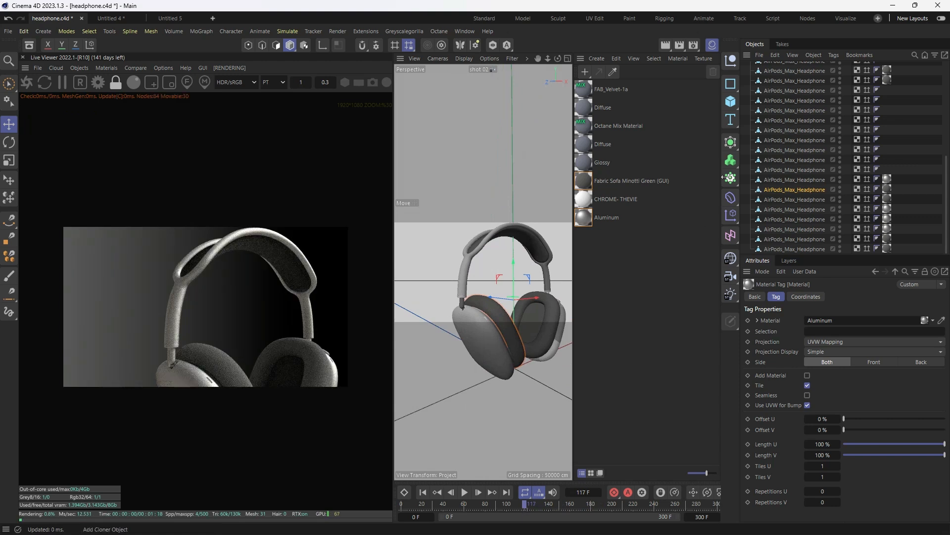
Collapse the headphone hierarchy and set the lower OctaneSky's environment power to about 1.02 and RotX to about -0.649.
scroll(779, 106, up, 5)
click(745, 146)
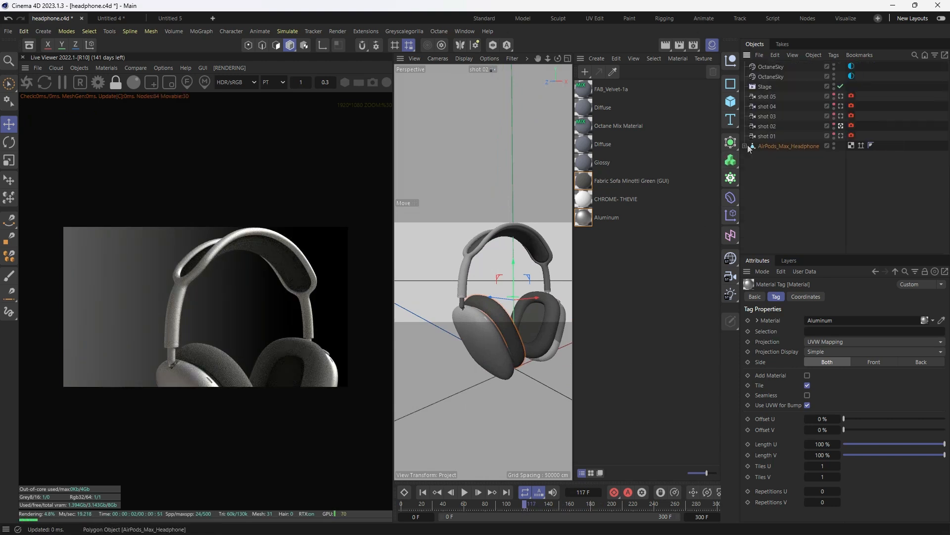
click(851, 77)
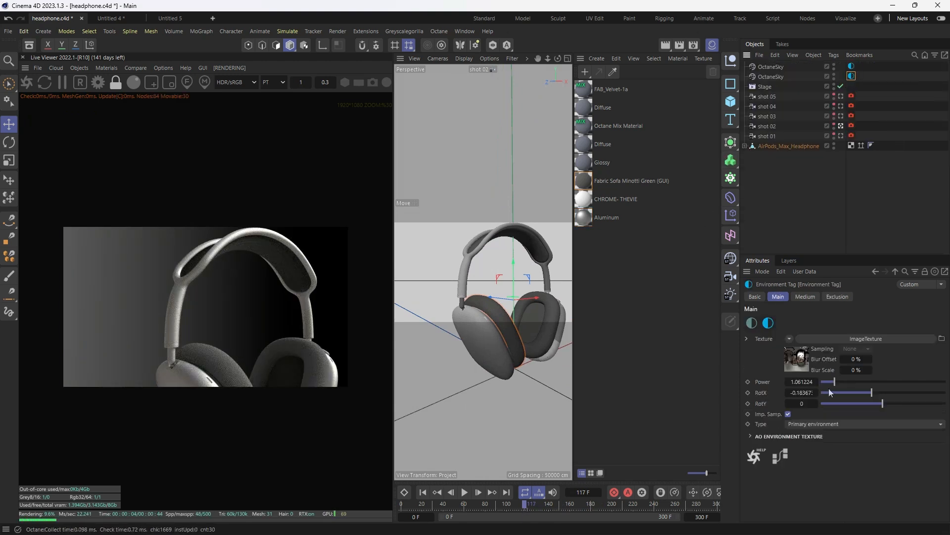
drag(834, 382, 850, 394)
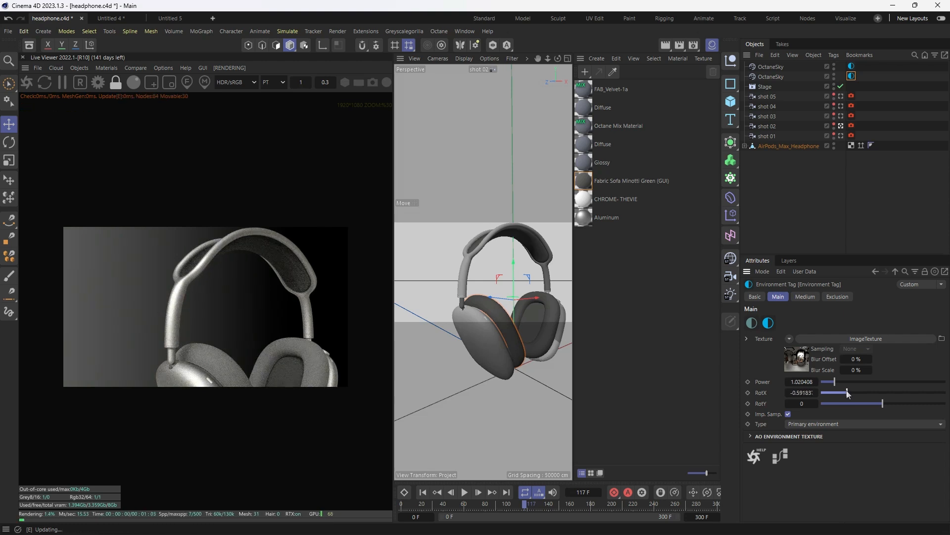
drag(847, 394, 843, 393)
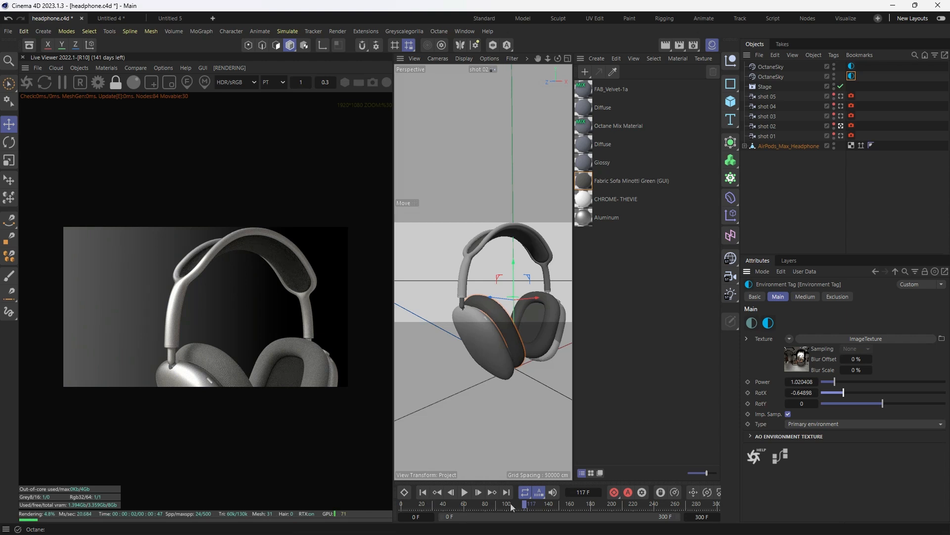
Set the environment's RotX to about 0.045 at frame 161 and check the lighting at frames 300 and 221.
drag(512, 506, 572, 504)
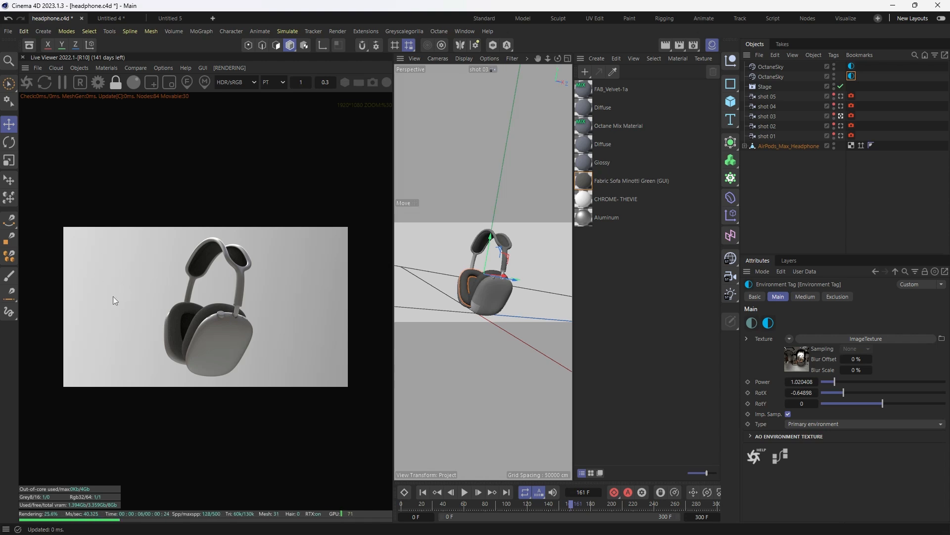
drag(846, 392, 886, 394)
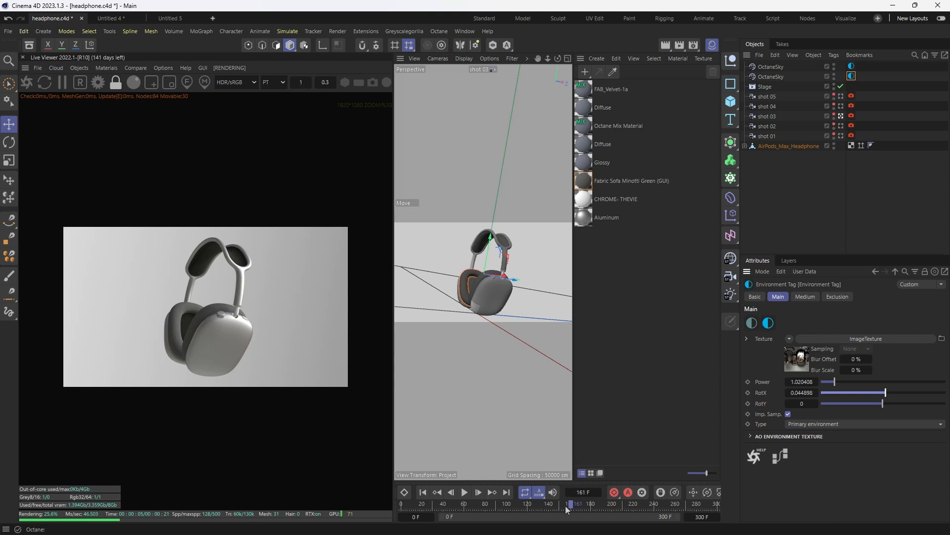
drag(568, 509, 706, 515)
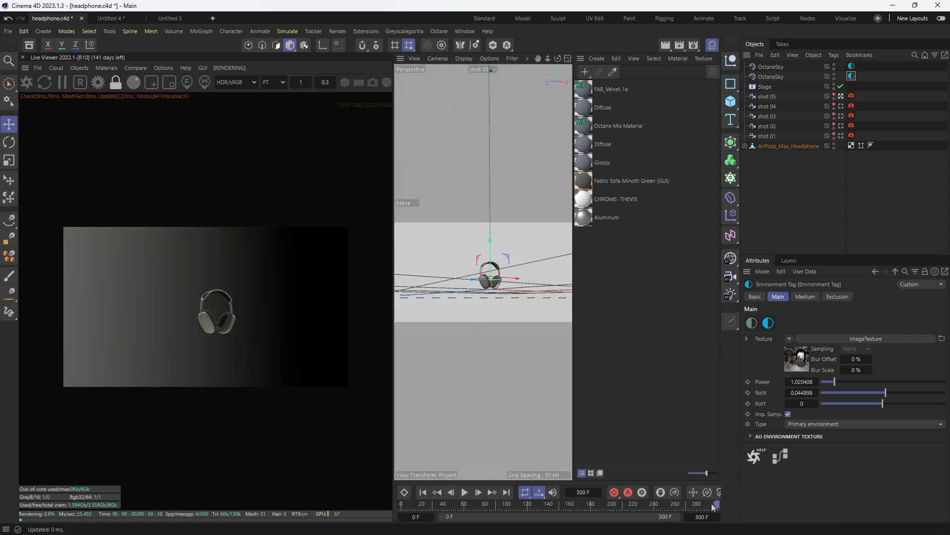
drag(699, 506, 635, 511)
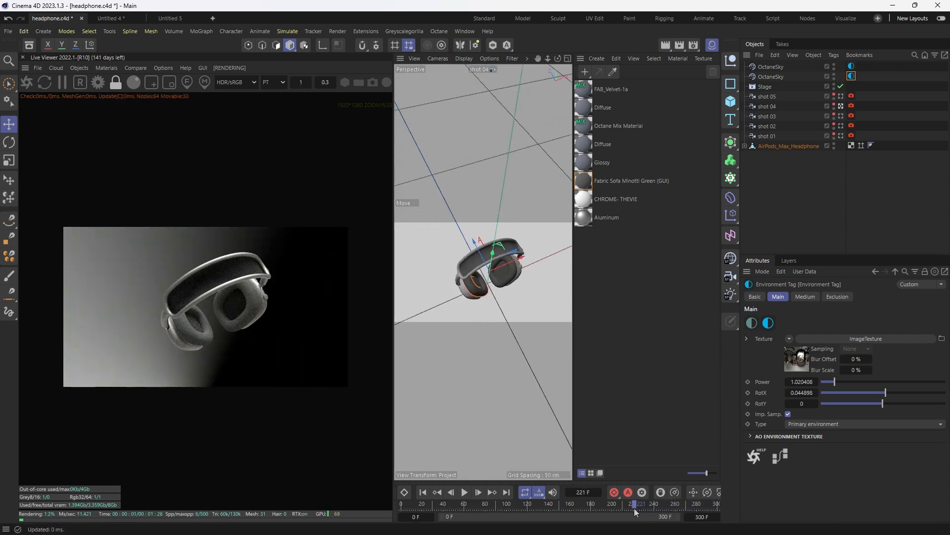